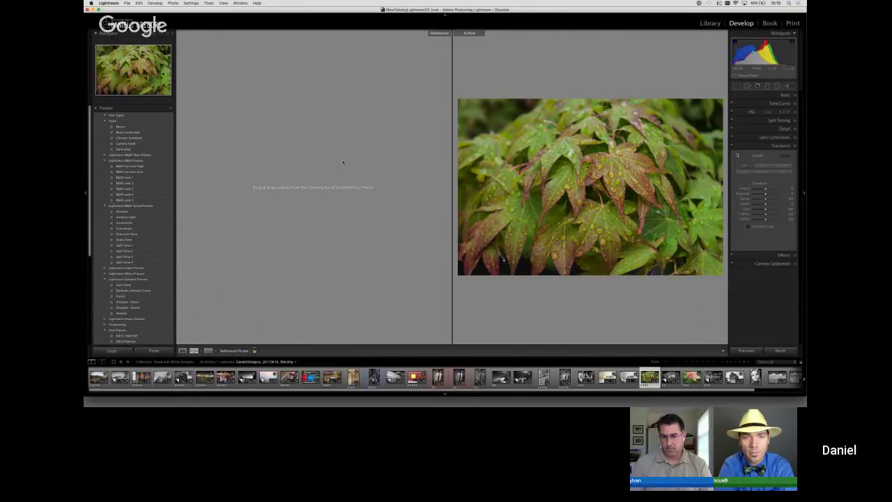
# Step: Set the vintage truck grille photo as the reference photo and show the maple leaf photo's basic adjustments
pyautogui.moveTo(417, 378); pyautogui.dragTo(318, 235)
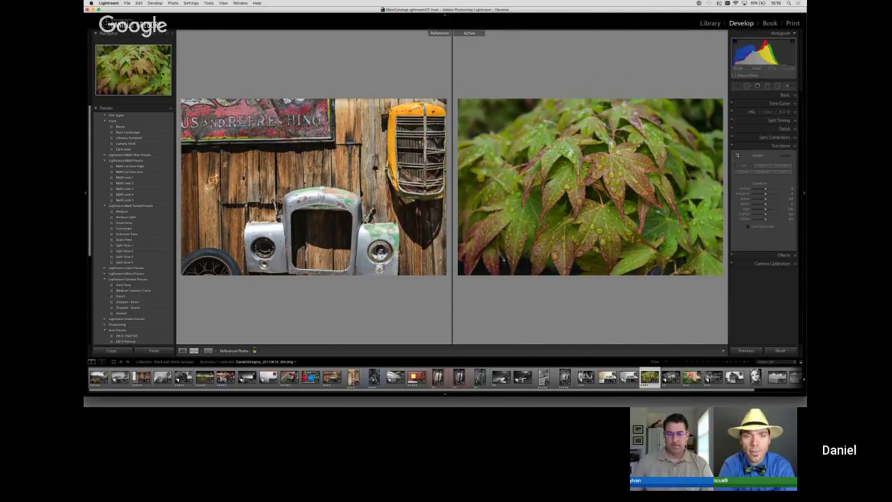
pyautogui.click(786, 95)
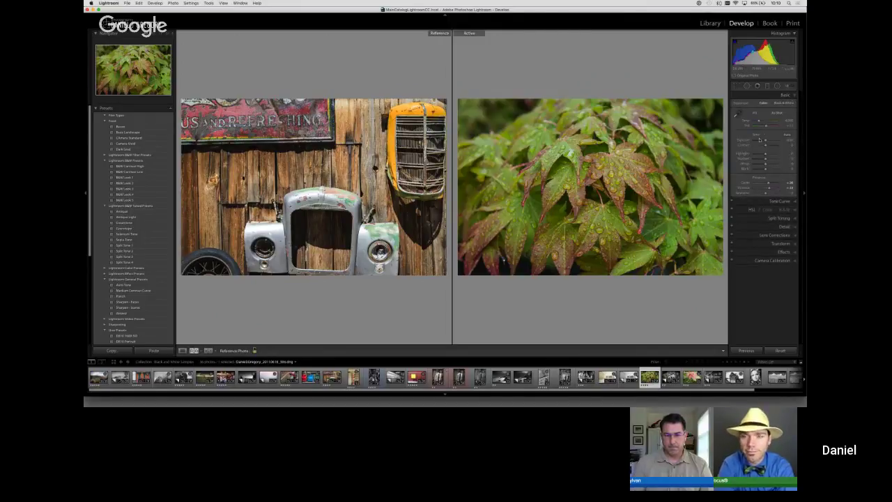
pyautogui.moveTo(760, 140)
pyautogui.mouseDown()
pyautogui.moveTo(741, 140)
pyautogui.moveTo(766, 142)
pyautogui.mouseUp()
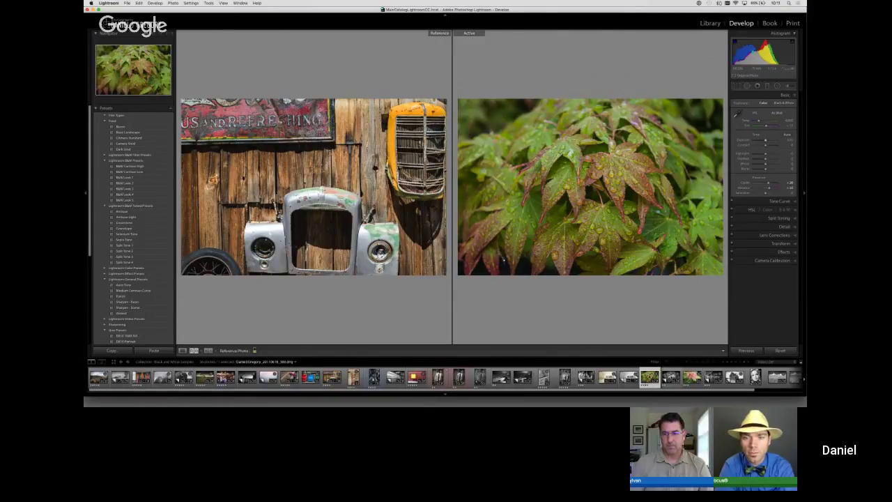
# Step: Make the maple leaf photo the reference photo and create a virtual copy of it as the active photo
pyautogui.press('super+shift+r')
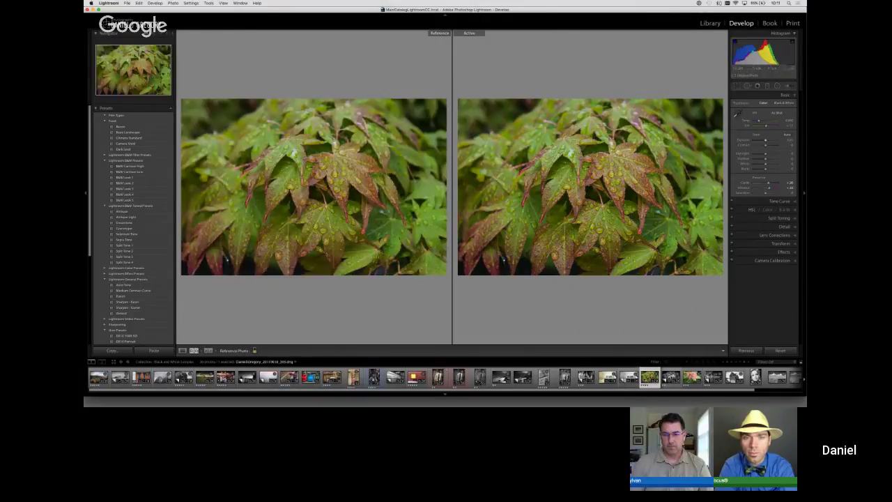
pyautogui.rightClick(646, 378)
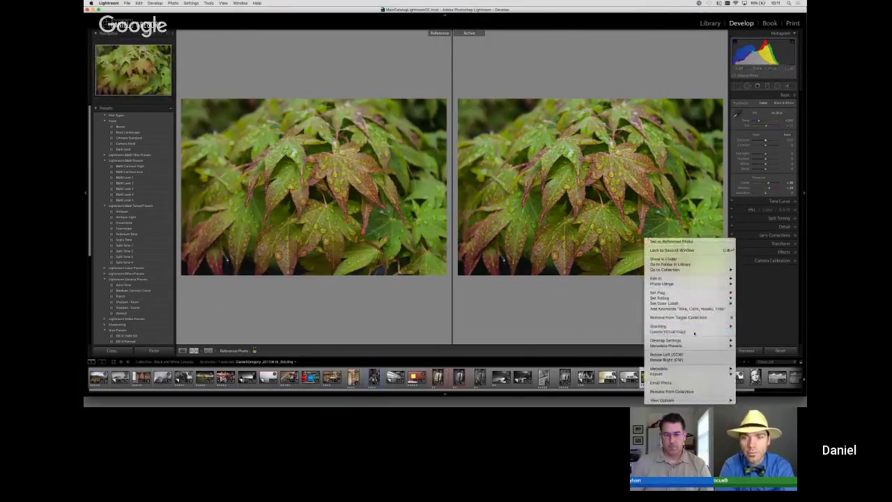
pyautogui.click(669, 331)
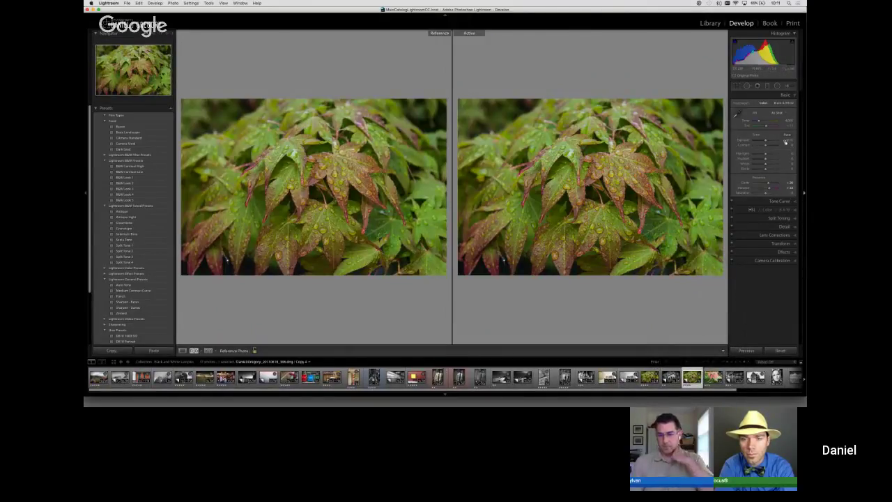
# Step: Adjust the exposure of the maple leaf virtual copy slightly and convert it to black and white
pyautogui.moveTo(767, 140); pyautogui.dragTo(767, 143)
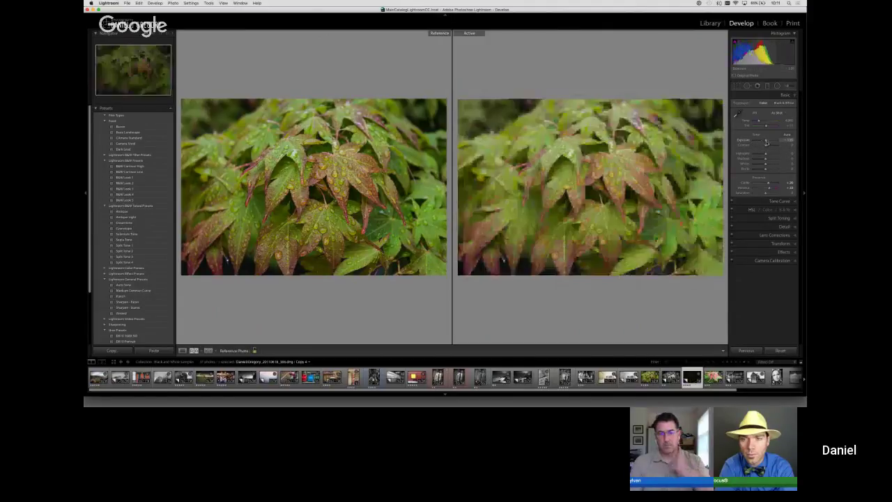
pyautogui.press('v')
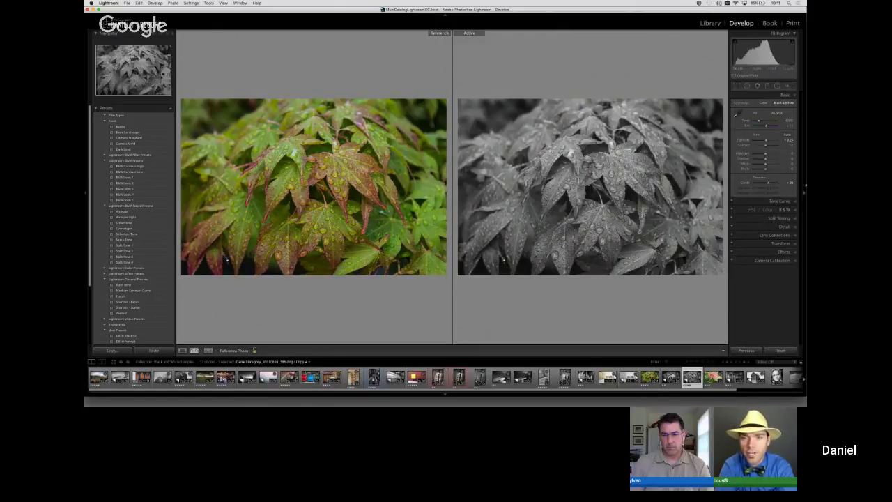
# Step: Try brightening the greens and darkening the reds in the black-and-white mix, and reset the mix
pyautogui.click(784, 210)
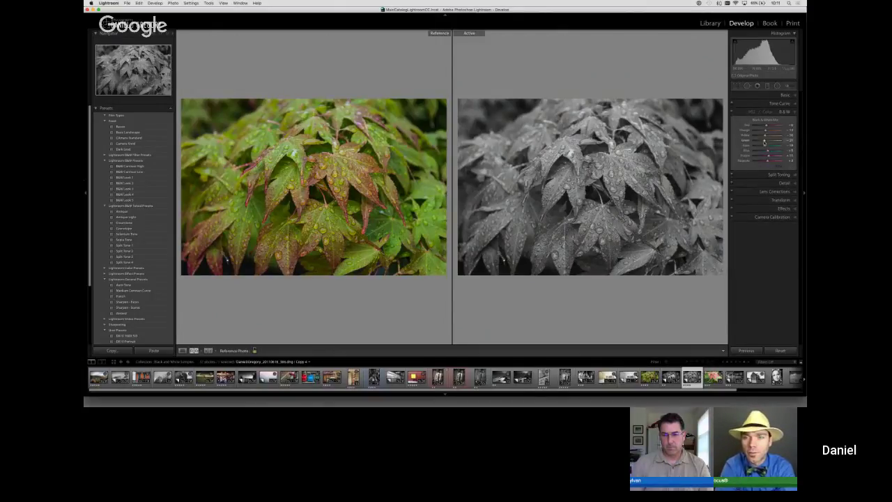
pyautogui.moveTo(764, 142)
pyautogui.mouseDown()
pyautogui.moveTo(779, 141)
pyautogui.moveTo(753, 125)
pyautogui.moveTo(769, 132)
pyautogui.mouseUp()
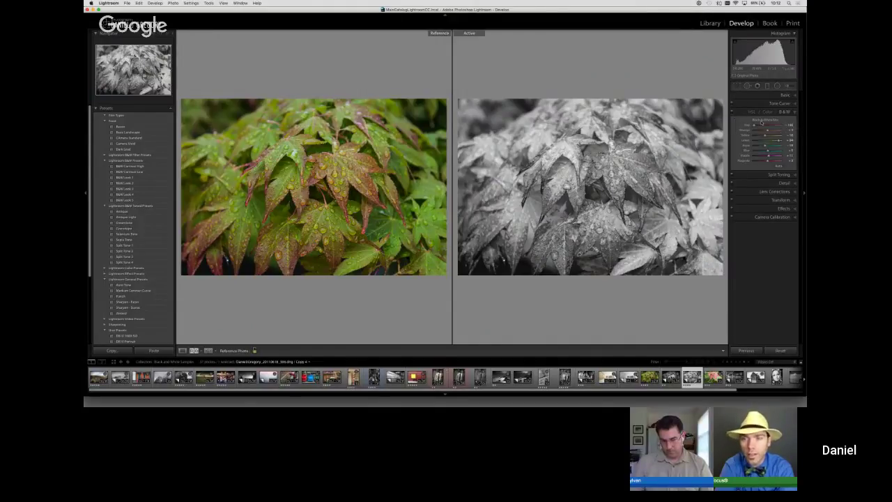
pyautogui.keyDown('alt'); pyautogui.click(763, 122); pyautogui.keyUp('alt')
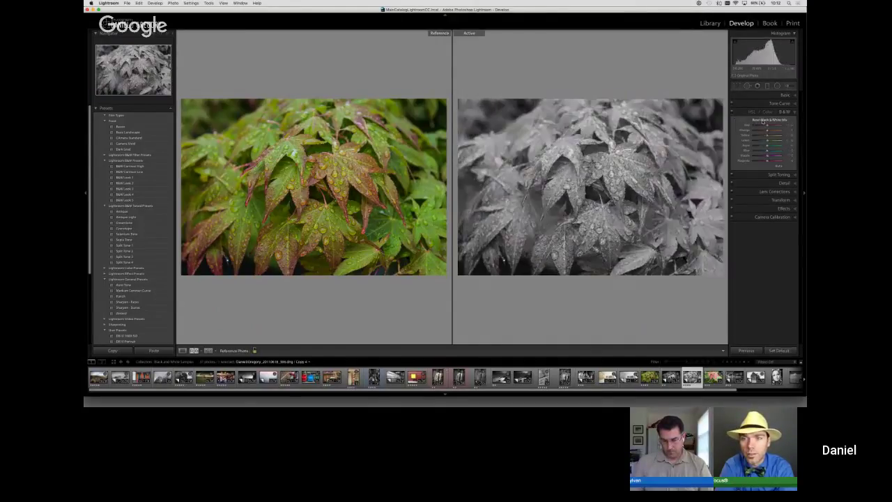
# Step: Darken the orange and yellow tones from the central leaf with the targeted adjustment, and brighten the greens in the black-and-white mix
pyautogui.click(343, 177)
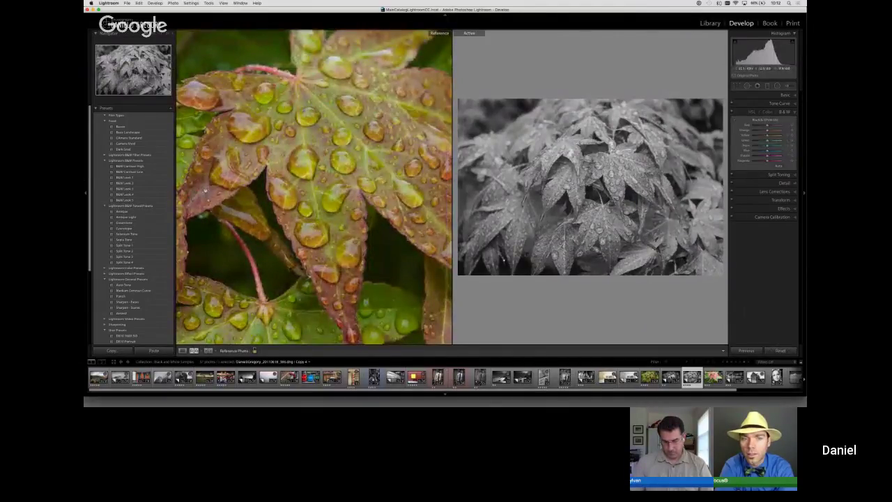
pyautogui.click(205, 189)
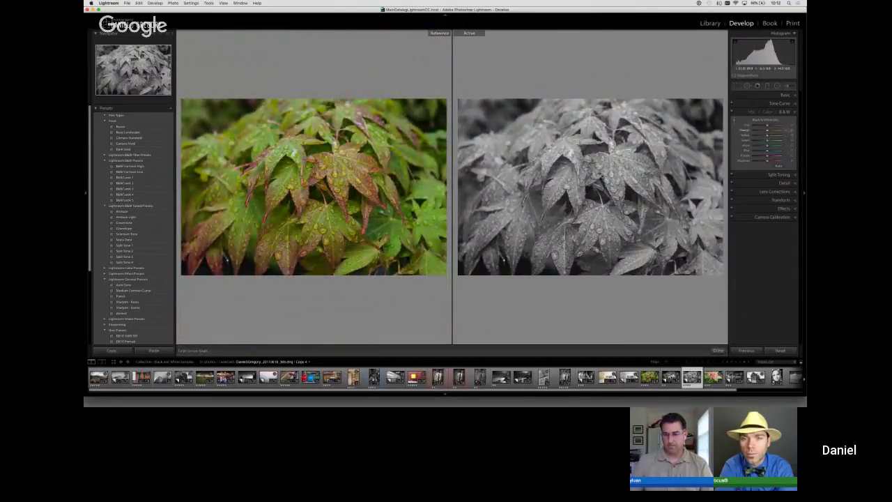
pyautogui.moveTo(598, 179)
pyautogui.mouseDown()
pyautogui.moveTo(598, 200)
pyautogui.moveTo(597, 191)
pyautogui.mouseUp()
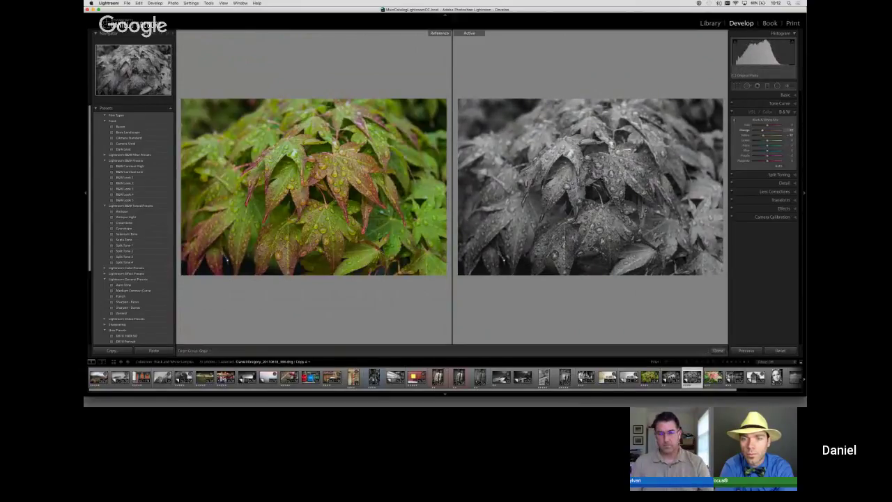
pyautogui.moveTo(767, 140); pyautogui.dragTo(778, 140)
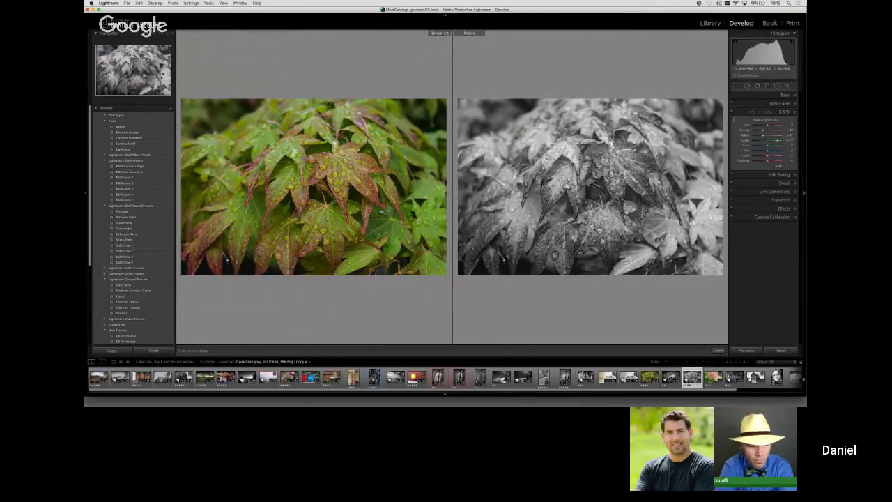
# Step: Brighten the central leaf's orange and yellow tones with the targeted adjustment, set green to -100, and inspect the colour reference up close
pyautogui.moveTo(600, 178); pyautogui.dragTo(597, 65)
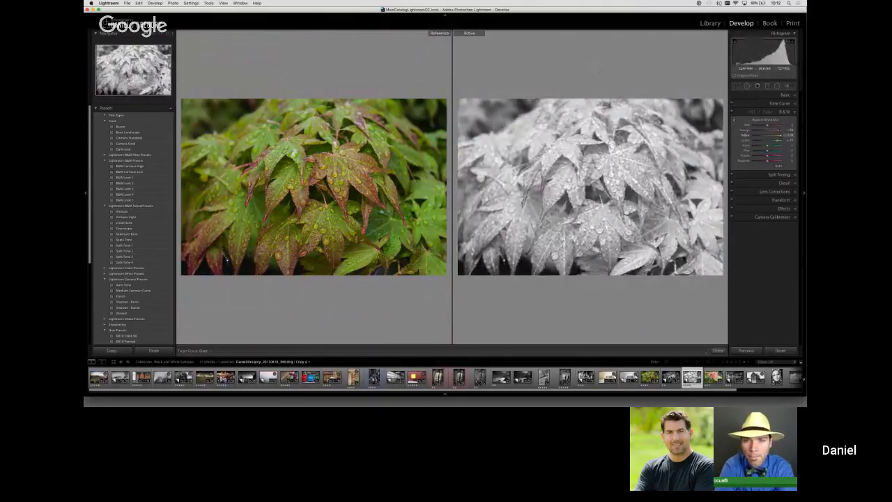
pyautogui.moveTo(778, 141); pyautogui.dragTo(753, 141)
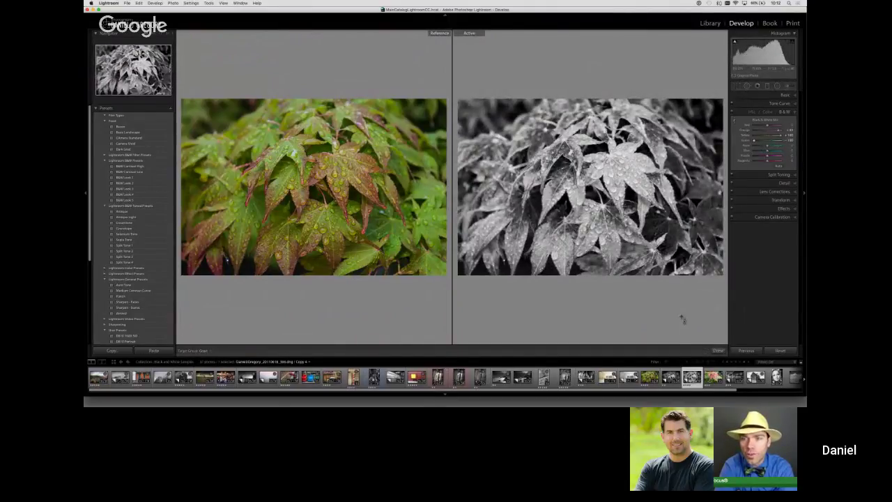
pyautogui.click(313, 184)
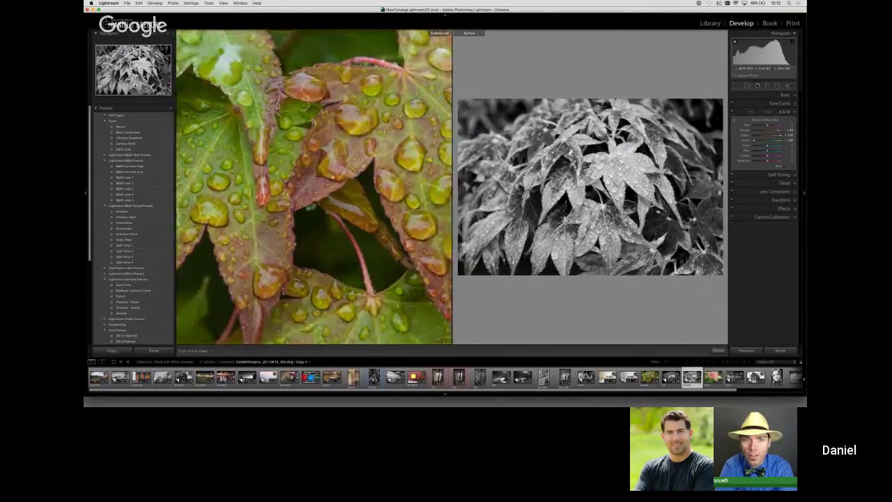
pyautogui.click(227, 259)
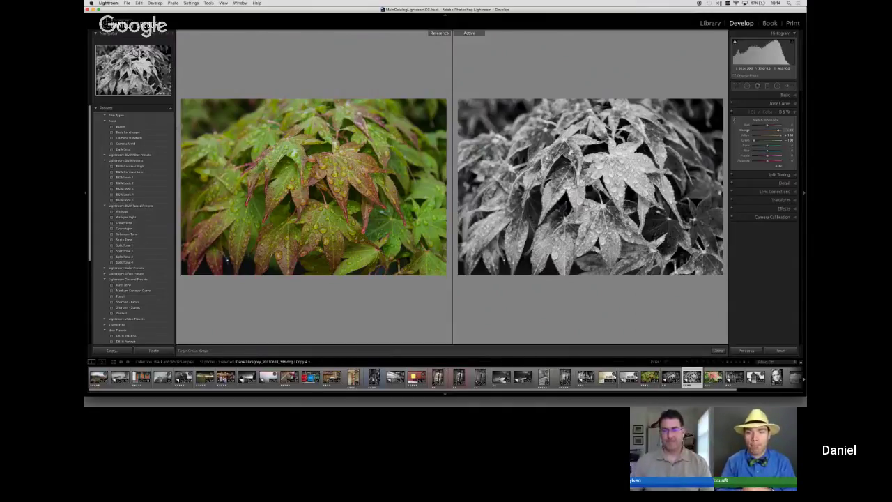
# Step: Switch to ColorThink Pro, minimizing the Lightroom and Photoshop windows so that its Grapher window is unobstructed
pyautogui.press('super+Tab')
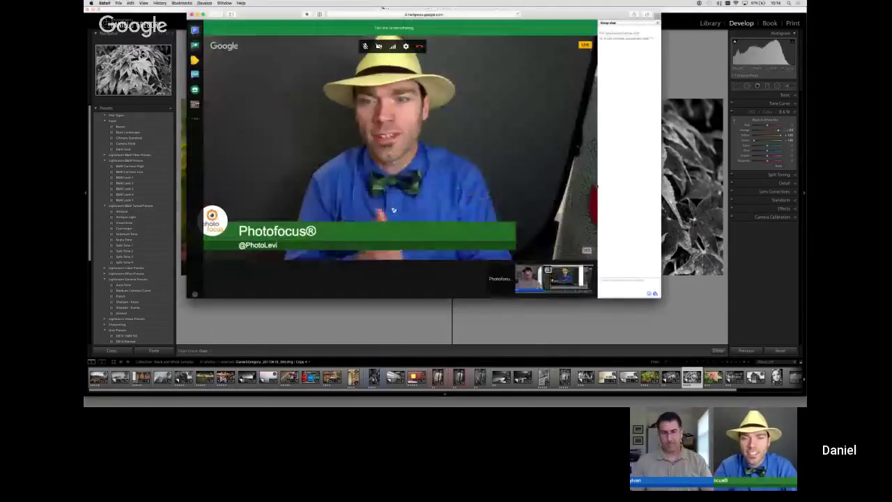
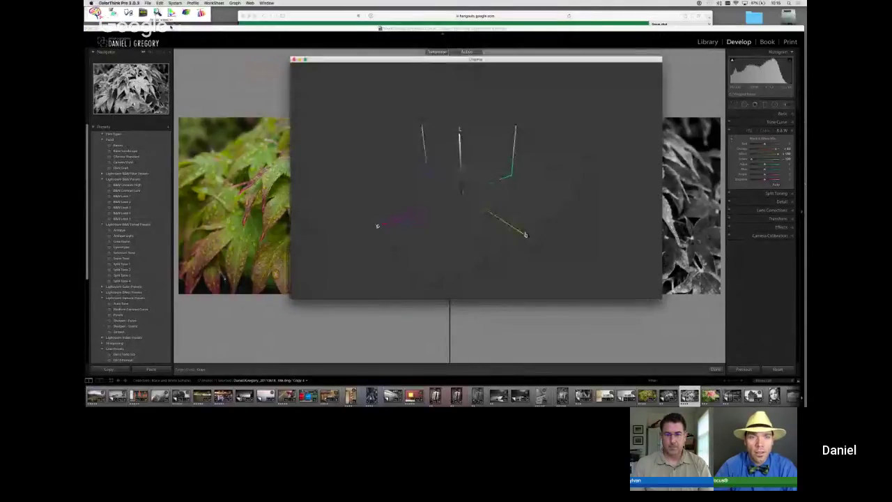
pyautogui.click(195, 44)
pyautogui.press('super+Tab')
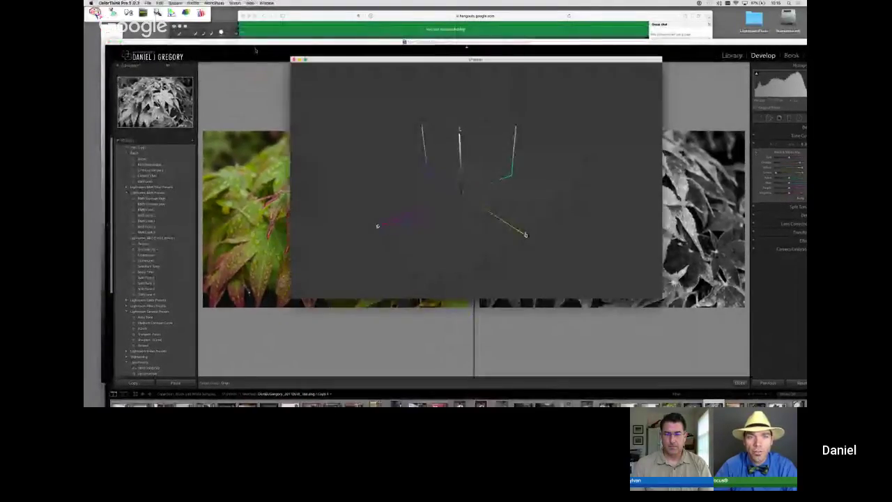
pyautogui.moveTo(329, 60); pyautogui.dragTo(294, 47)
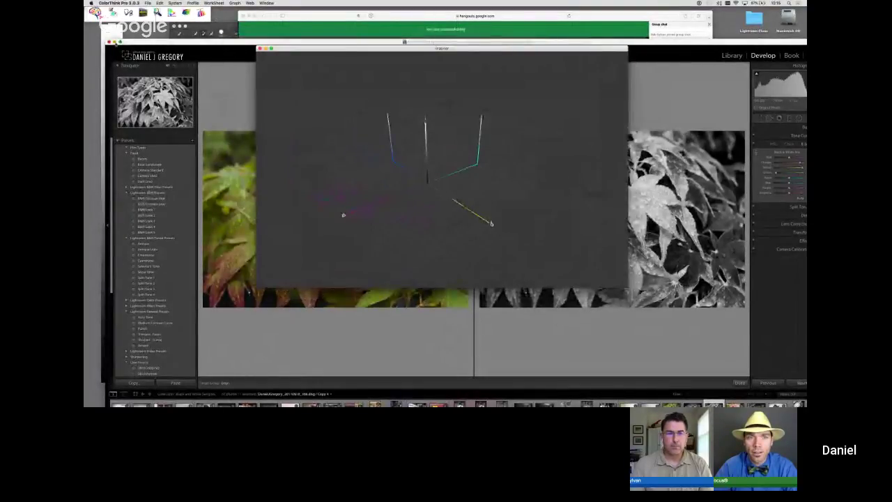
pyautogui.click(115, 42)
pyautogui.click(148, 64)
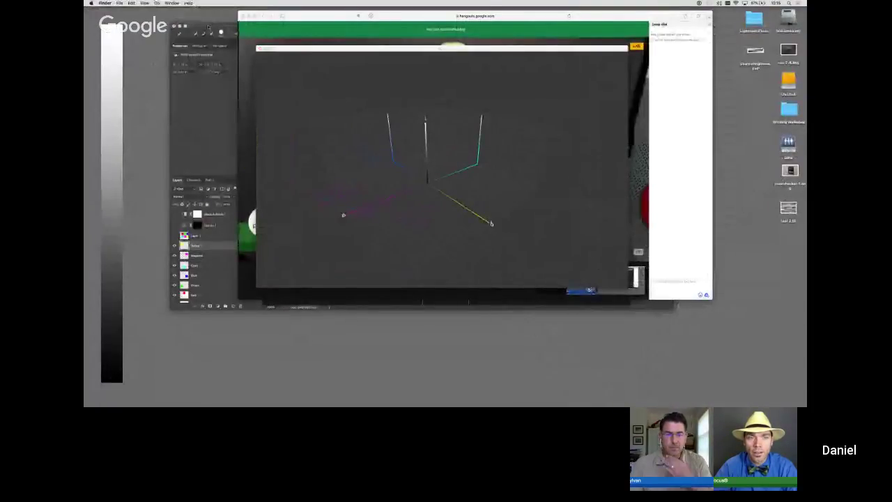
pyautogui.click(180, 26)
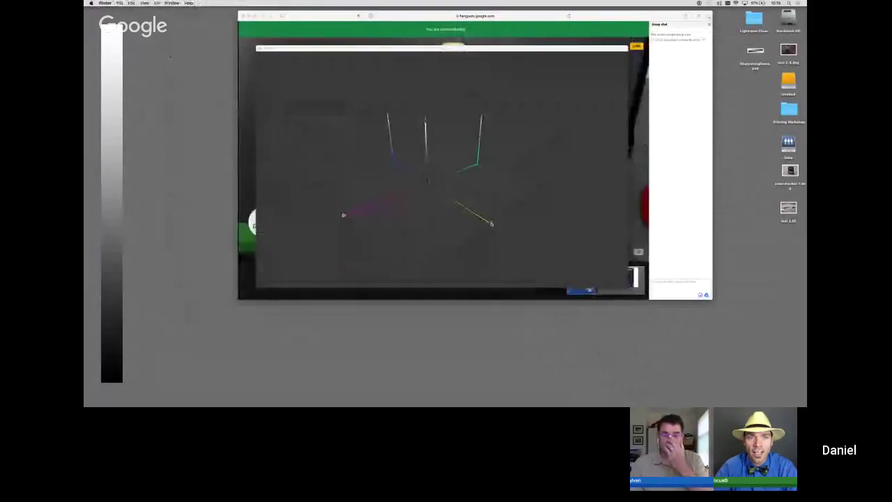
pyautogui.click(303, 51)
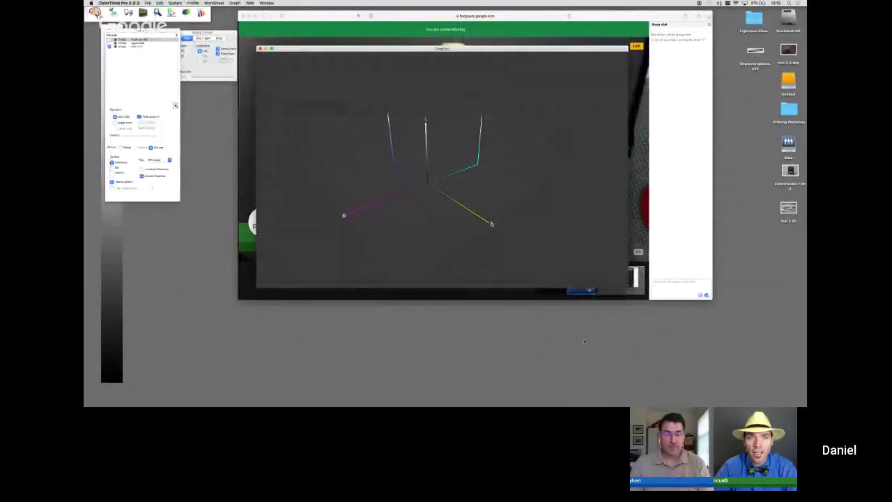
# Step: Enlarge the Grapher window and hide the image's plot from the 3D Lab graph
pyautogui.moveTo(625, 288); pyautogui.dragTo(776, 406)
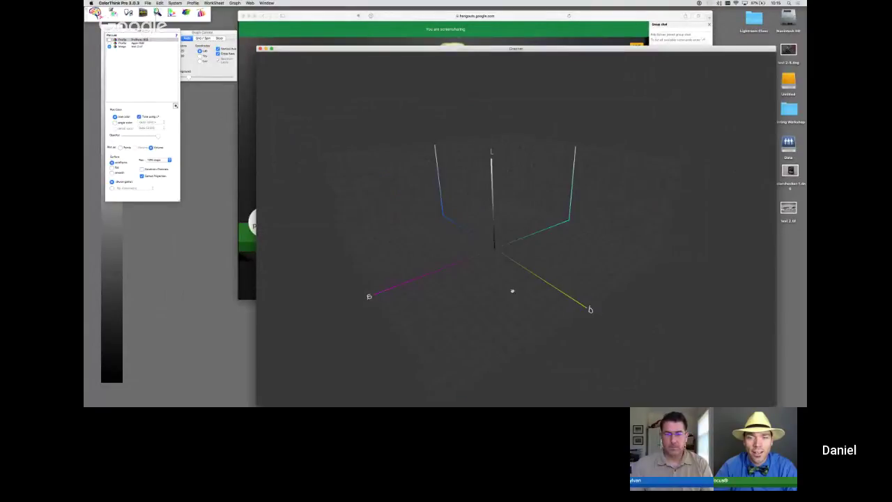
pyautogui.moveTo(513, 291); pyautogui.dragTo(419, 28)
pyautogui.moveTo(350, 227); pyautogui.dragTo(571, 399)
pyautogui.moveTo(523, 327); pyautogui.dragTo(465, 276)
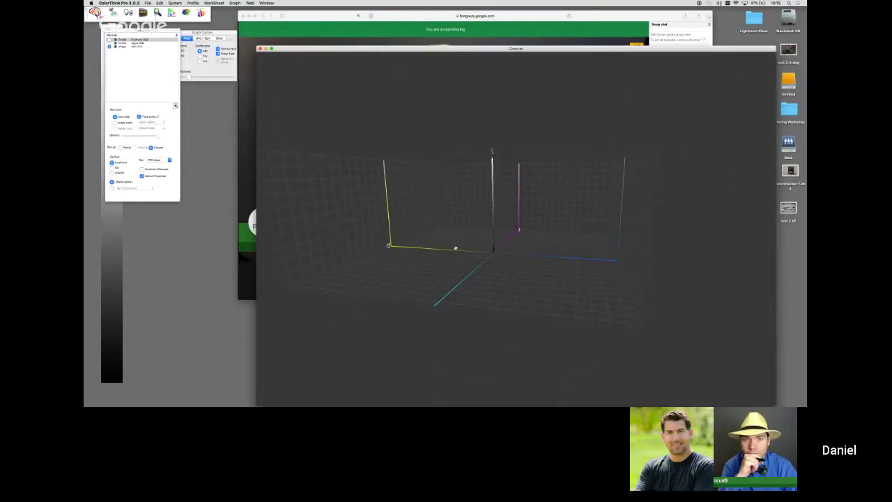
pyautogui.click(110, 47)
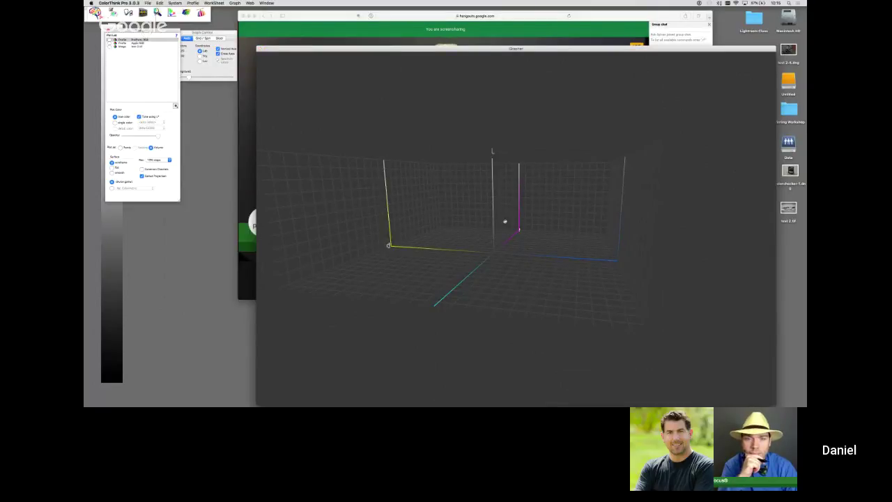
pyautogui.moveTo(517, 185); pyautogui.dragTo(534, 194)
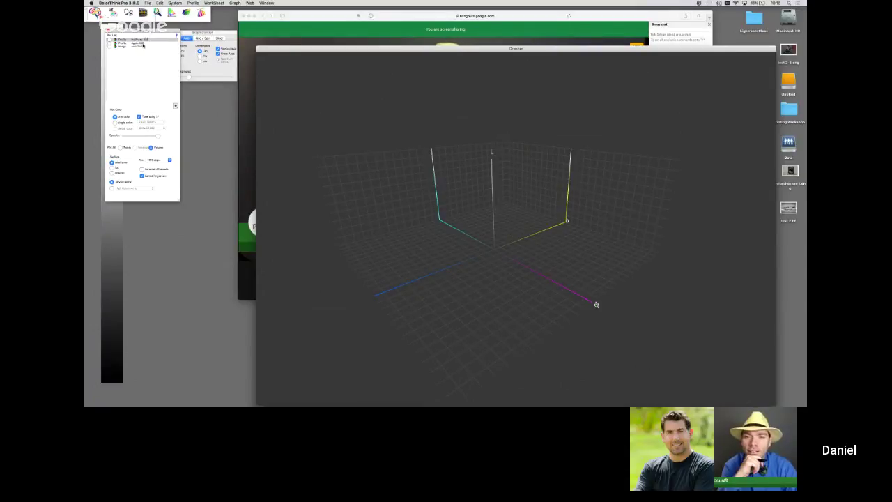
# Step: Replace the Apple RGB profile in the plot list with the Adobe RGB (1998) profile from the favorites
pyautogui.click(143, 44)
pyautogui.press('Delete')
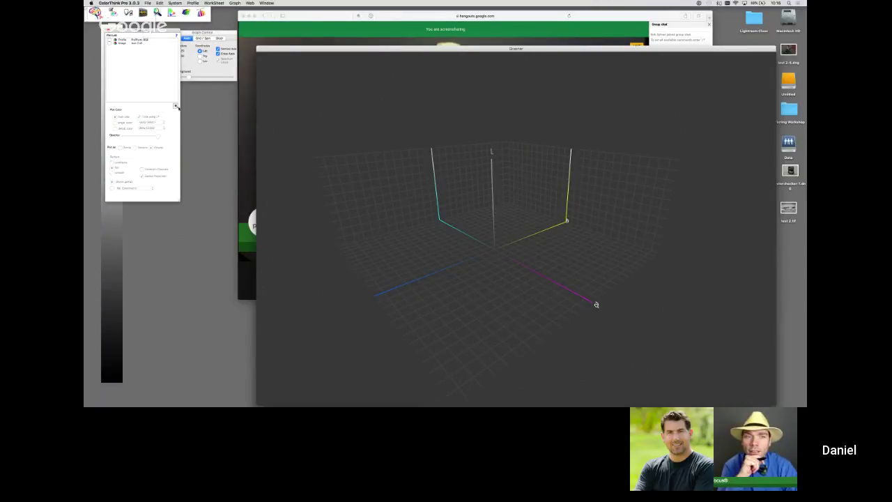
pyautogui.click(176, 106)
pyautogui.moveTo(197, 122)
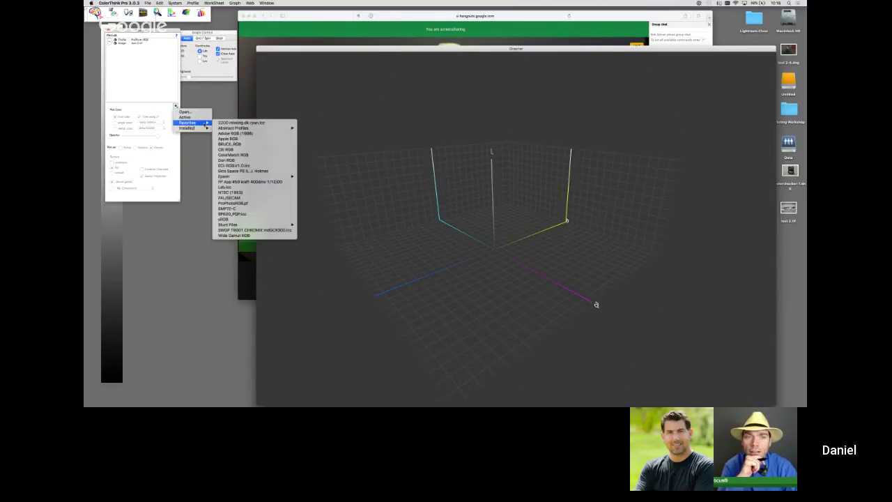
pyautogui.click(263, 133)
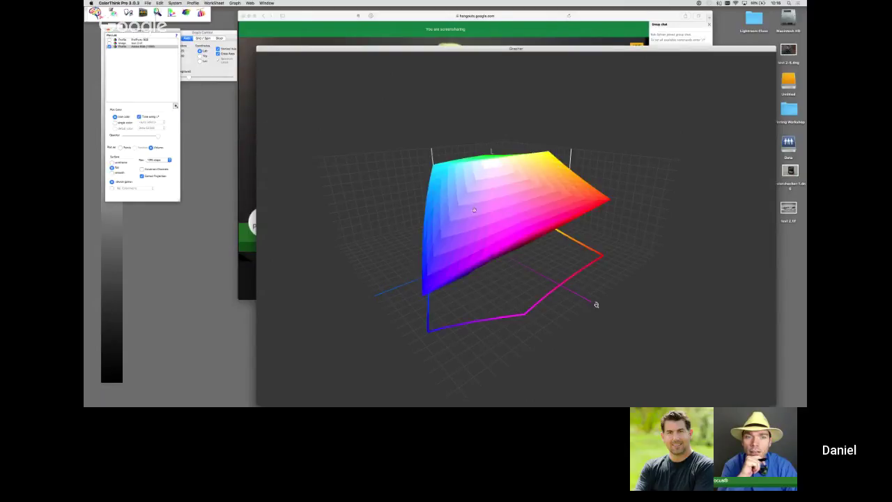
# Step: Show the Adobe RGB (1998) gamut as a wireframe, with its green and yellow side facing the viewer
pyautogui.moveTo(483, 212); pyautogui.dragTo(411, 214)
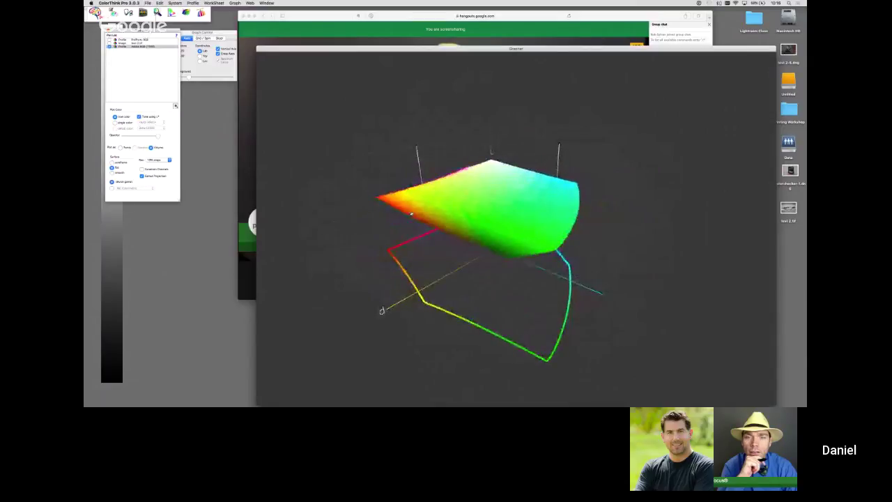
pyautogui.click(112, 163)
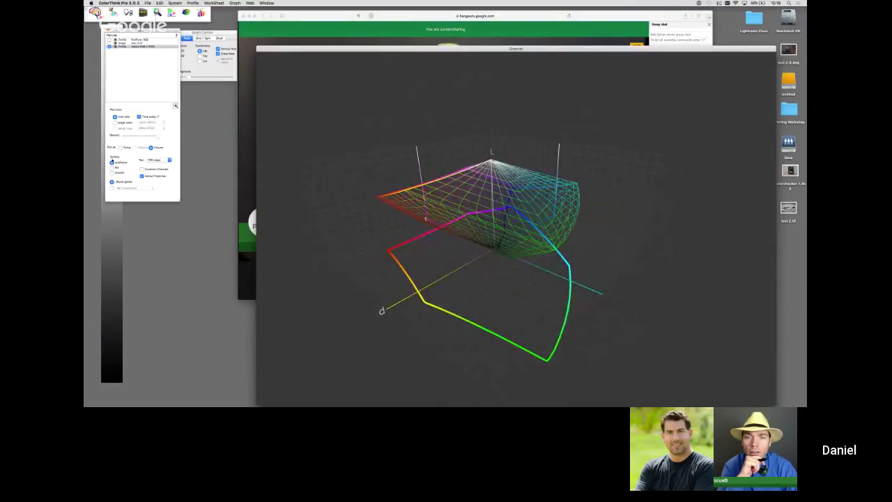
# Step: Show the Adobe RGB (1998) gamut with a flat surface and plot the ProPhoto RGB wireframe around it, comparing both from several sides
pyautogui.click(112, 167)
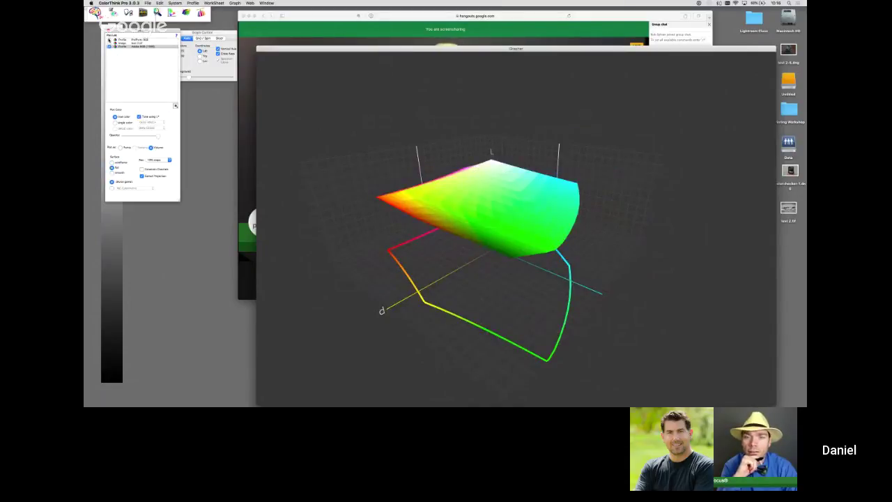
pyautogui.click(109, 40)
pyautogui.moveTo(557, 224); pyautogui.dragTo(452, 293)
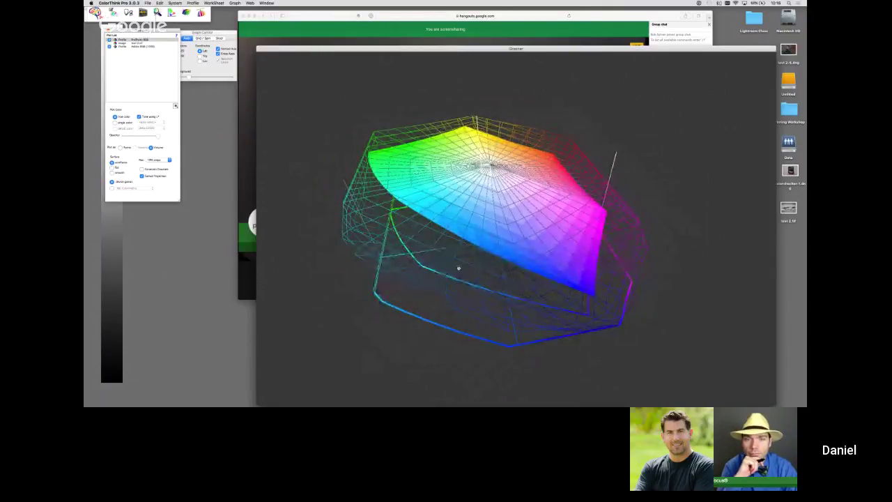
pyautogui.moveTo(510, 272); pyautogui.dragTo(558, 334)
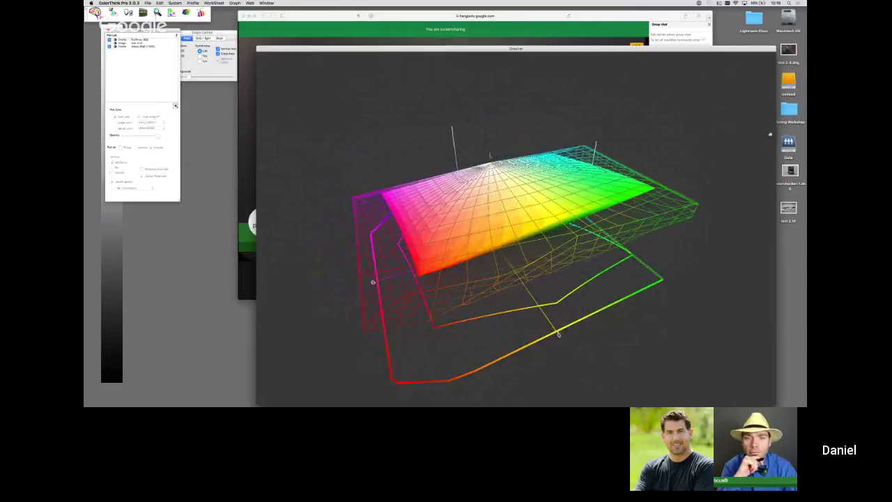
# Step: Preview the black-and-white seascape TIFF from the desktop in Finder, close the preview and return to ColorThink Pro
pyautogui.press('super+Tab')
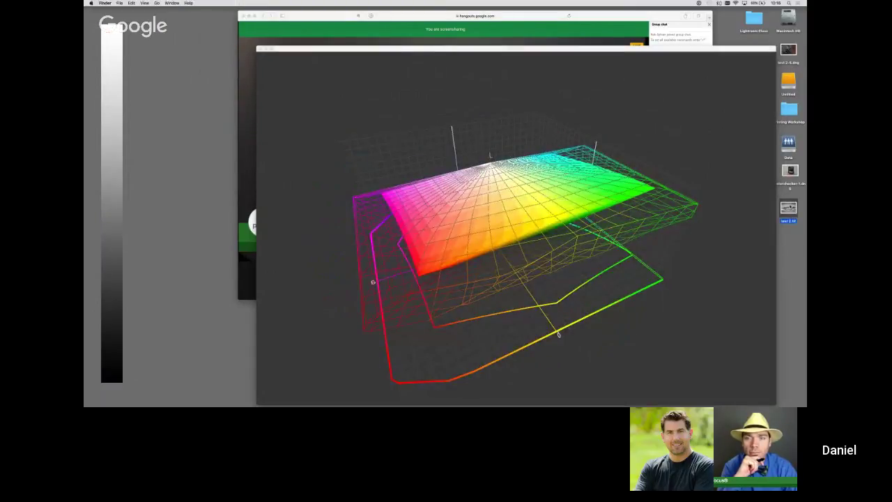
pyautogui.press('space')
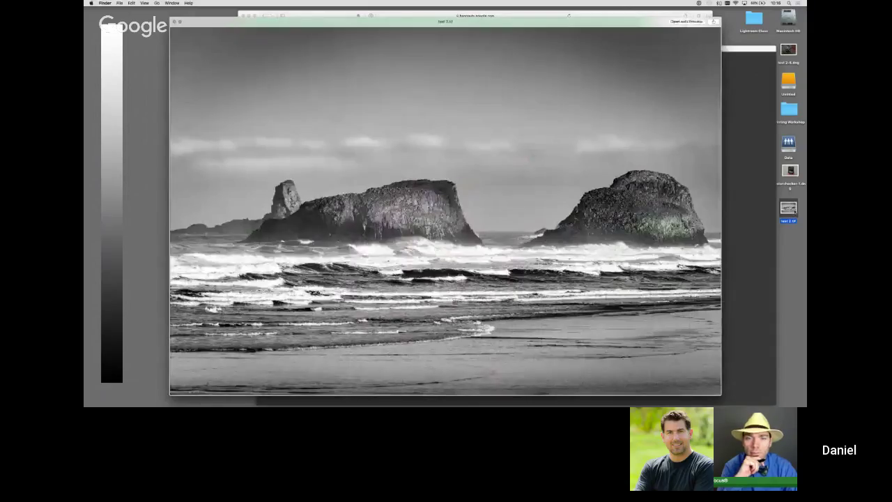
pyautogui.press('space')
pyautogui.press('super+Tab')
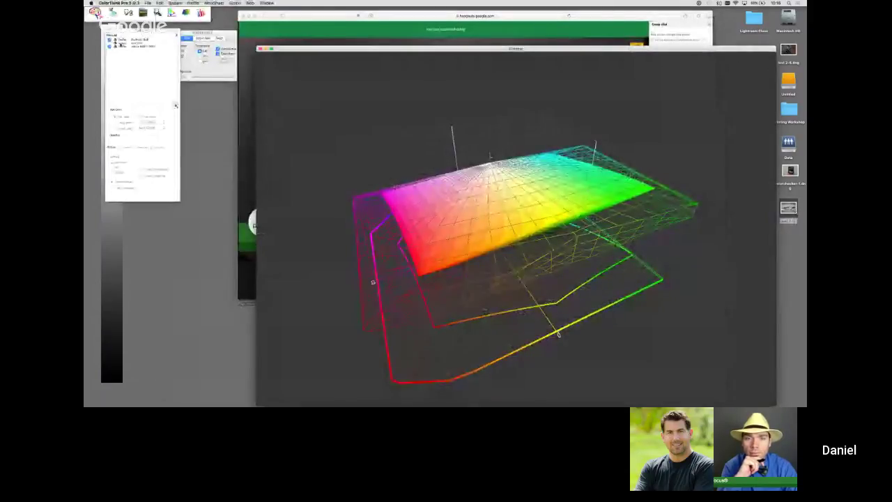
# Step: Plot only the image's colours by hiding the Adobe RGB (1998) and ProPhoto RGB gamuts, and view them along the L axis
pyautogui.click(109, 44)
pyautogui.click(110, 47)
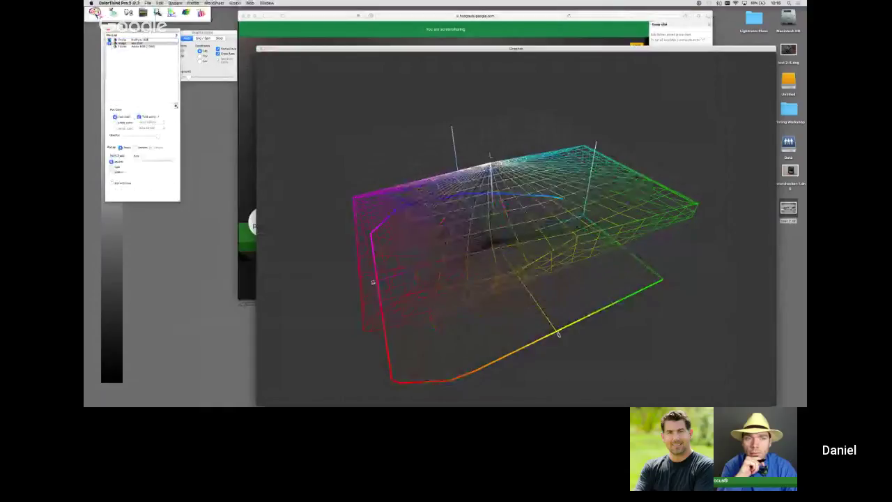
pyautogui.click(109, 40)
pyautogui.moveTo(492, 235); pyautogui.dragTo(474, 290)
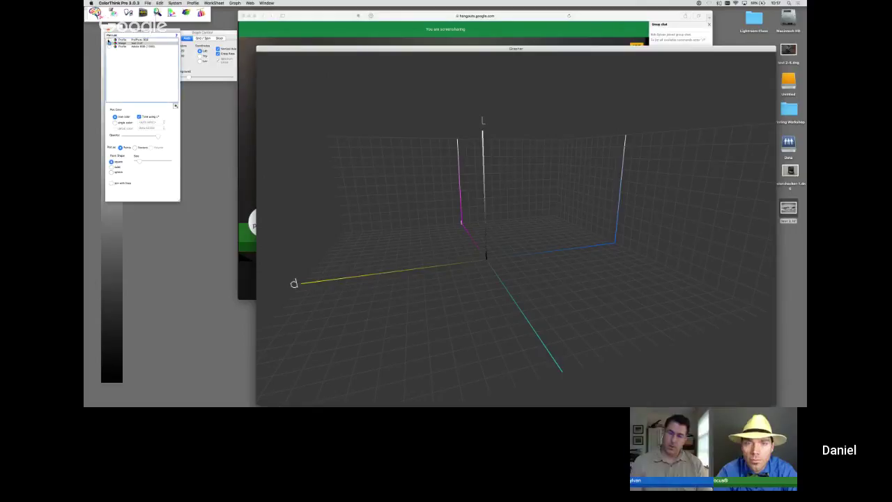
# Step: Show the ProPhoto RGB and Adobe RGB (1998) gamuts together again and compare their extents from several sides
pyautogui.click(109, 46)
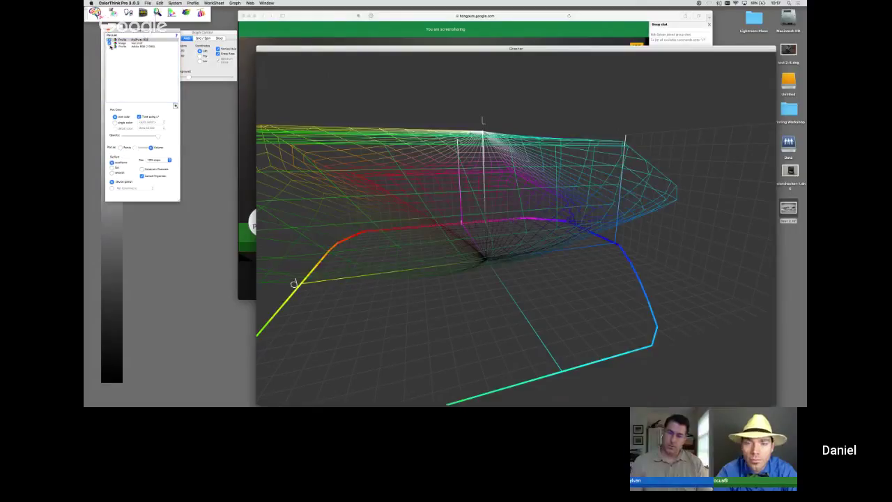
pyautogui.click(110, 46)
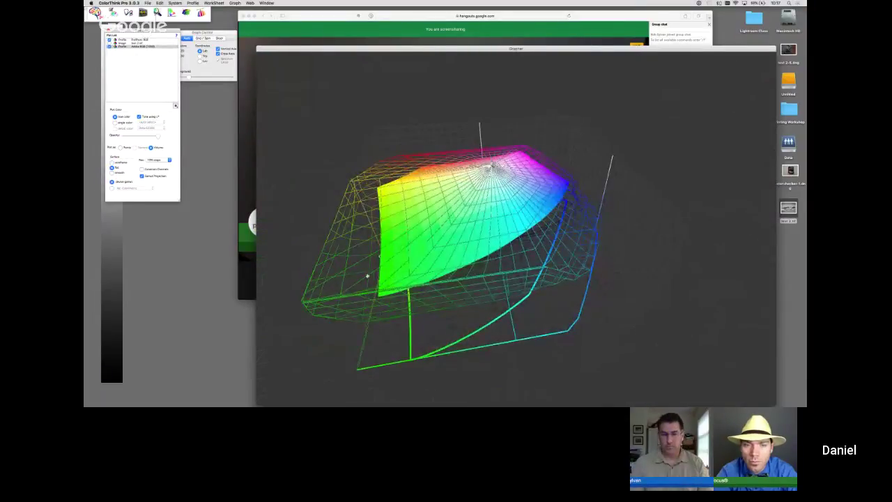
pyautogui.moveTo(391, 274); pyautogui.dragTo(369, 279)
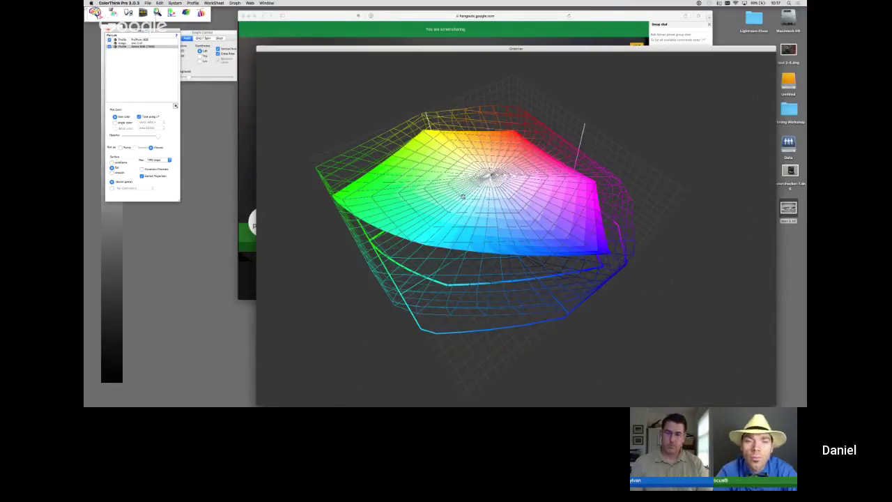
pyautogui.moveTo(477, 212); pyautogui.dragTo(478, 197)
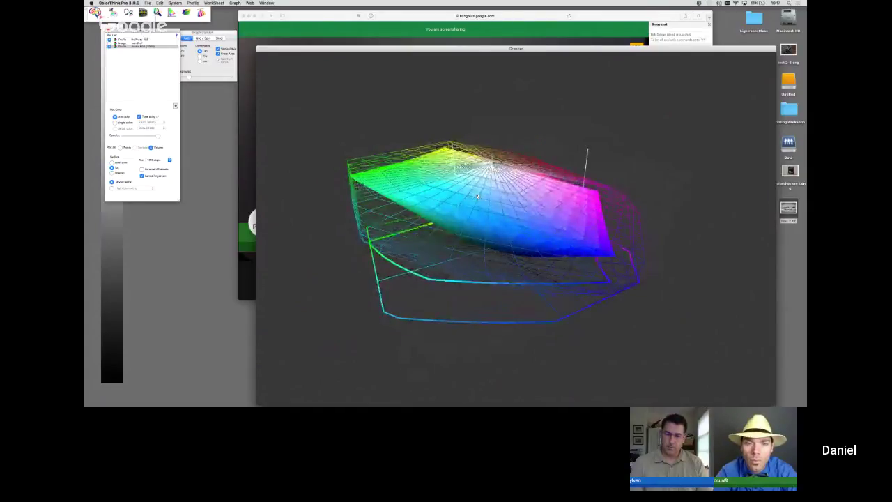
pyautogui.moveTo(515, 211); pyautogui.dragTo(602, 282)
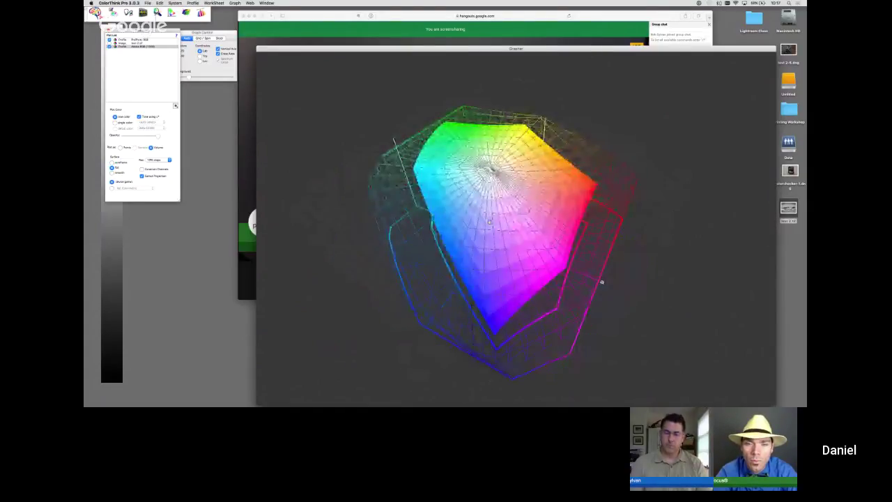
pyautogui.moveTo(602, 281)
pyautogui.mouseDown()
pyautogui.moveTo(606, 275)
pyautogui.moveTo(604, 285)
pyautogui.mouseUp()
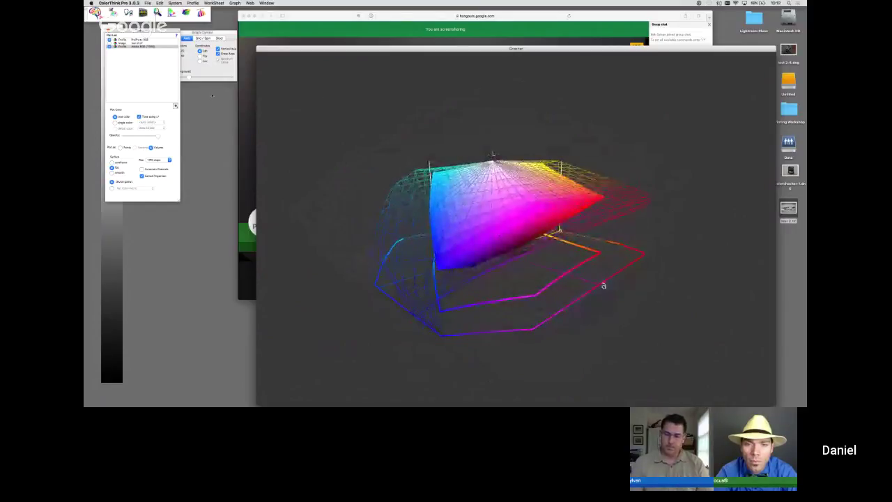
# Step: Check the Hangouts window in Safari, return to ColorThink Pro and add the sRGB profile from the favorites to the plot list
pyautogui.click(328, 17)
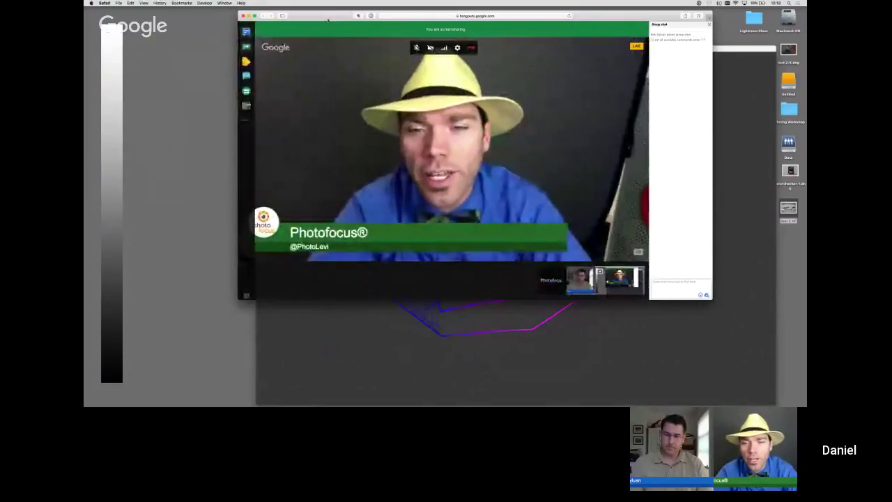
pyautogui.click(743, 50)
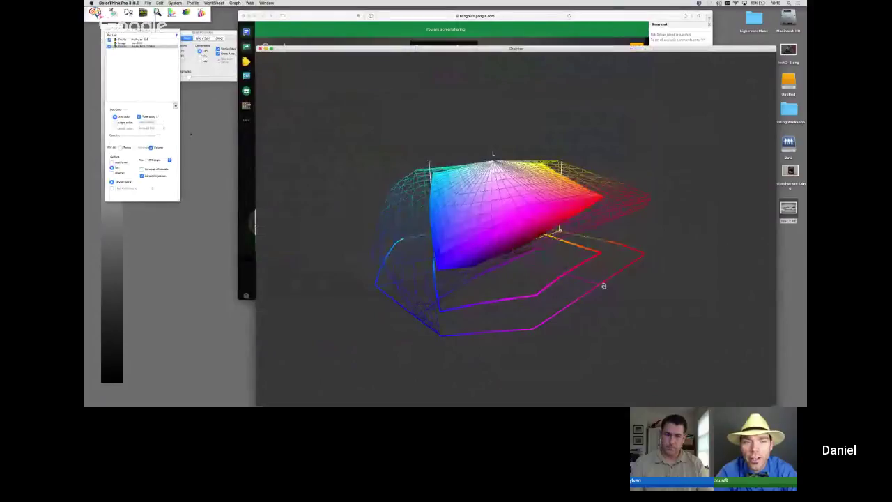
pyautogui.click(176, 107)
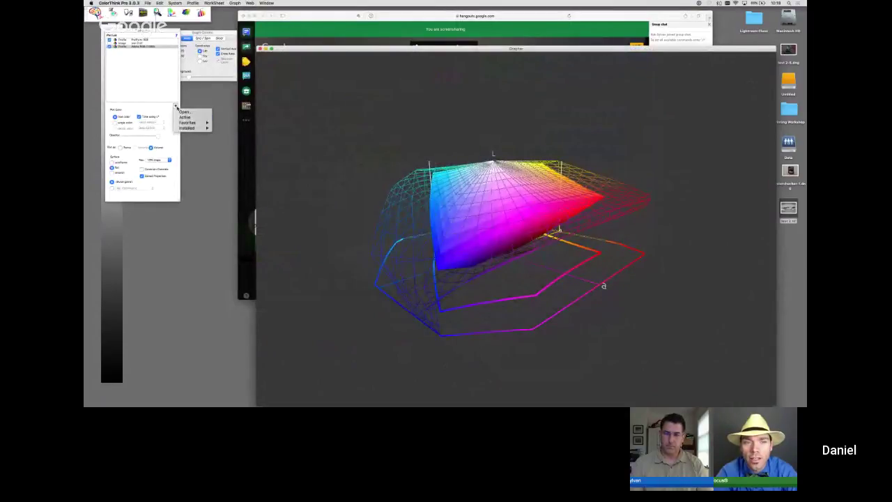
pyautogui.moveTo(198, 128)
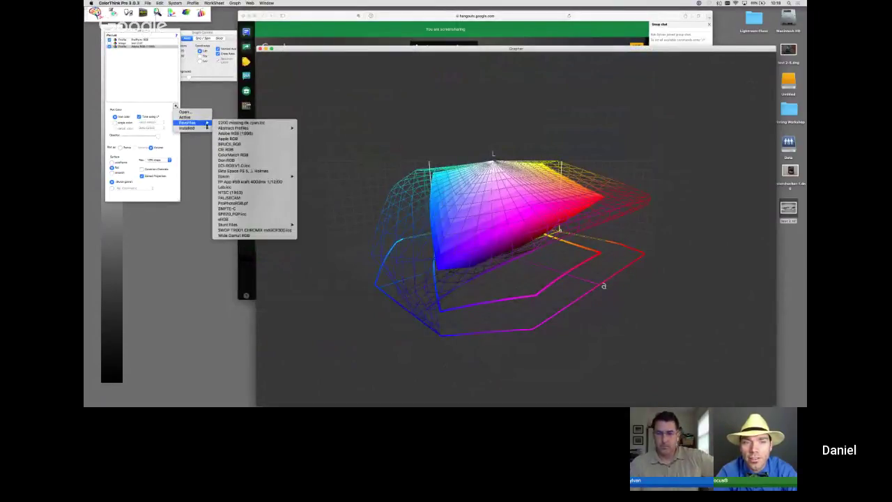
pyautogui.click(262, 219)
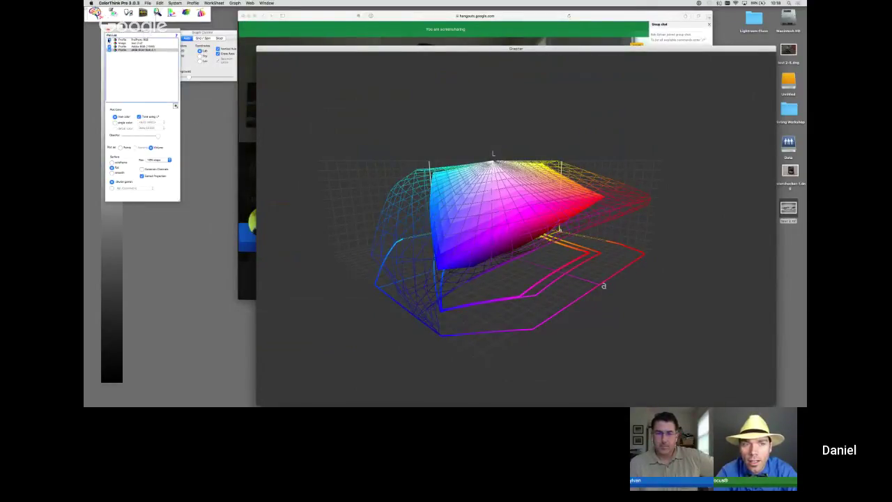
# Step: Hide the ProPhoto RGB and Adobe RGB (1998) plots to examine the sRGB gamut alone, with its red and yellow side facing the viewer
pyautogui.click(109, 39)
pyautogui.click(125, 47)
pyautogui.click(109, 46)
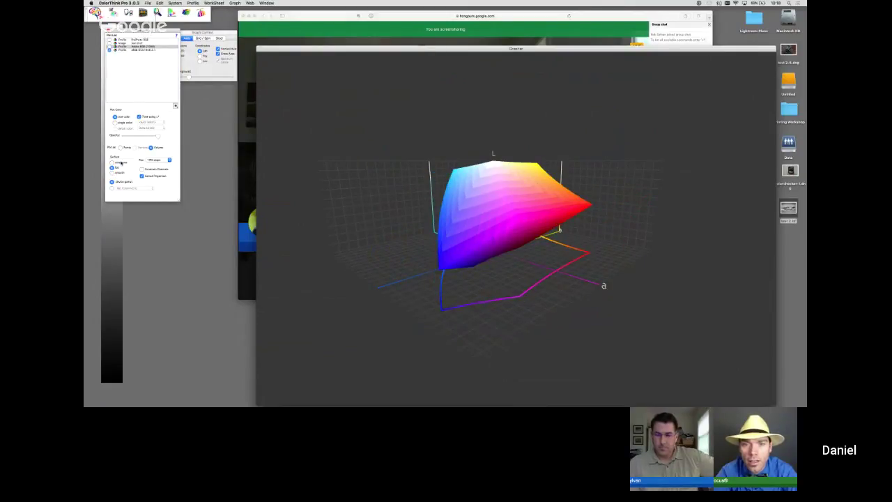
pyautogui.moveTo(517, 210); pyautogui.dragTo(472, 220)
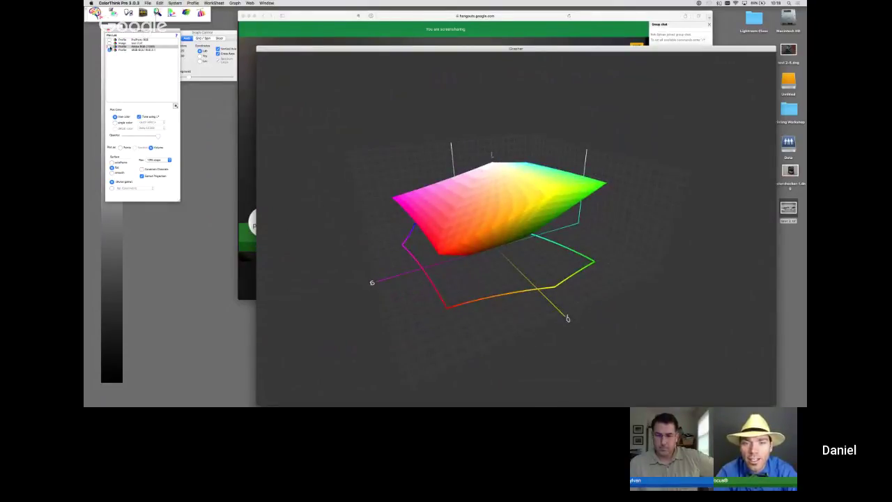
# Step: Show the Adobe RGB (1998) gamut as a wireframe around the solid sRGB gamut, with the green side facing the viewer
pyautogui.click(109, 47)
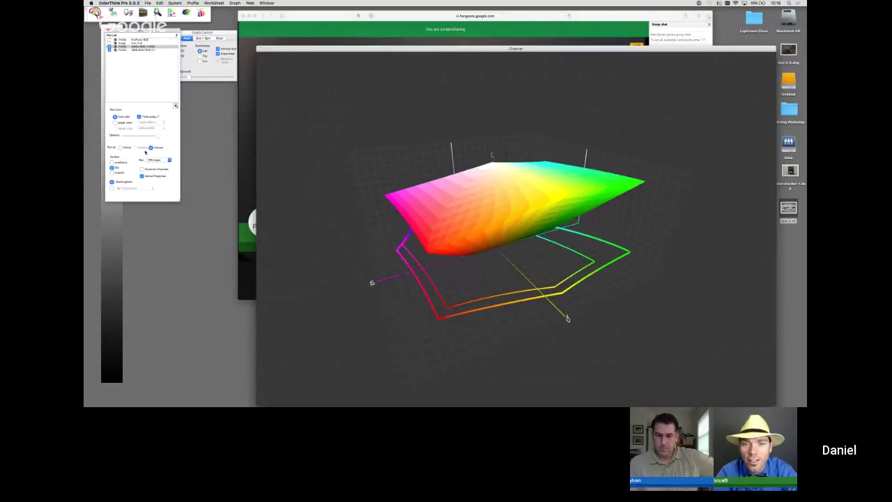
pyautogui.click(112, 162)
pyautogui.moveTo(583, 201); pyautogui.dragTo(443, 212)
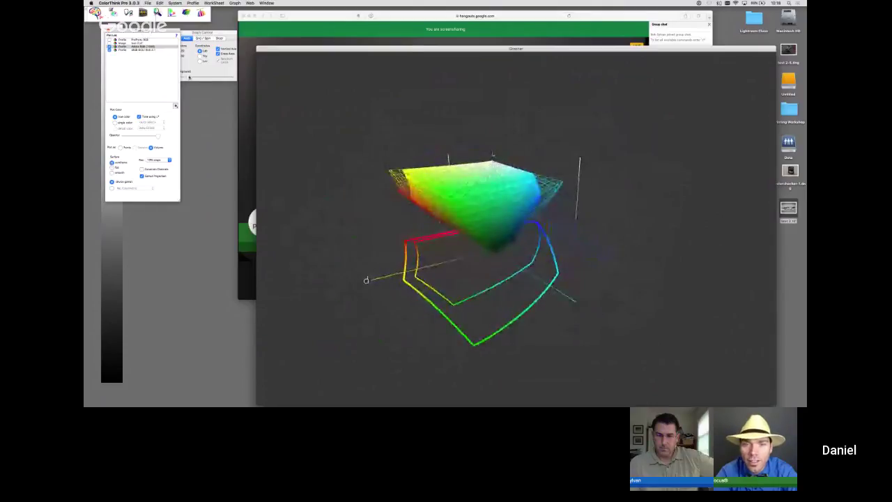
# Step: Add the ProPhoto RGB plot and switch to the 2D graph with all three gamut outlines fitting in the window
pyautogui.click(110, 40)
pyautogui.moveTo(366, 280); pyautogui.dragTo(488, 188)
pyautogui.press('super+2')
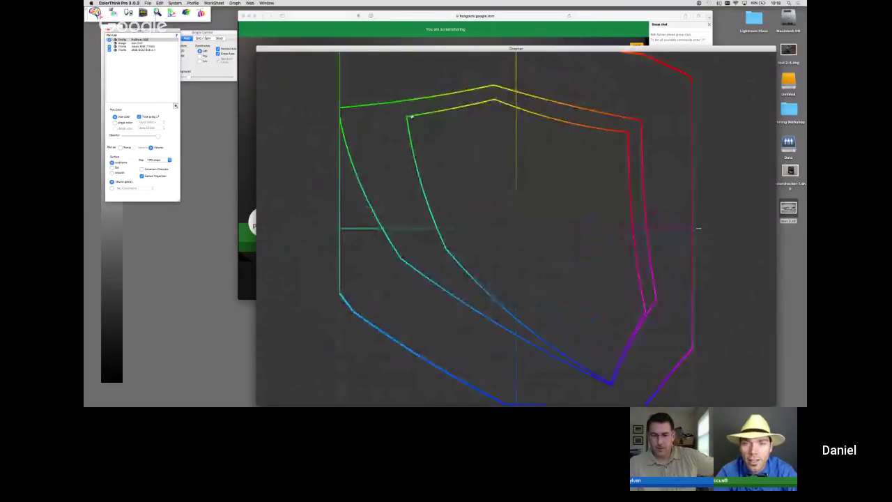
pyautogui.scroll(3, 597, 194)
pyautogui.scroll(-6, 596, 179)
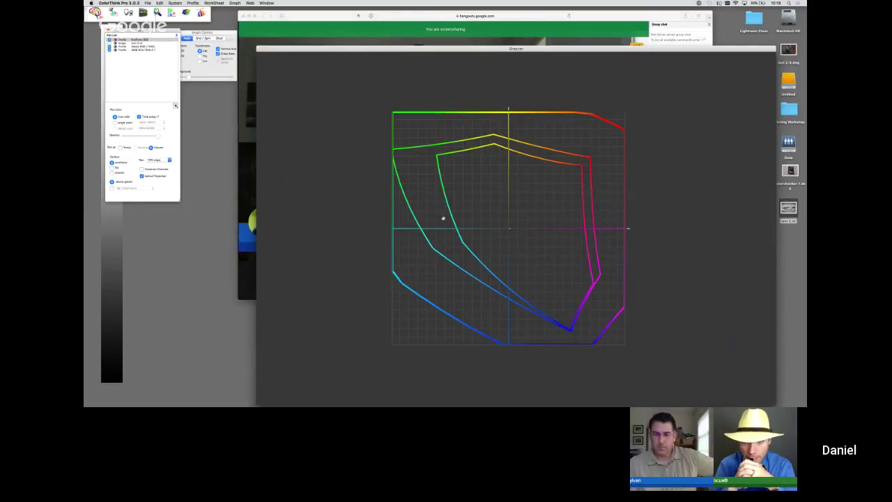
# Step: Move the Grapher window up toward the screen's upper edge and bring the Hangouts window in Safari to the front
pyautogui.click(323, 17)
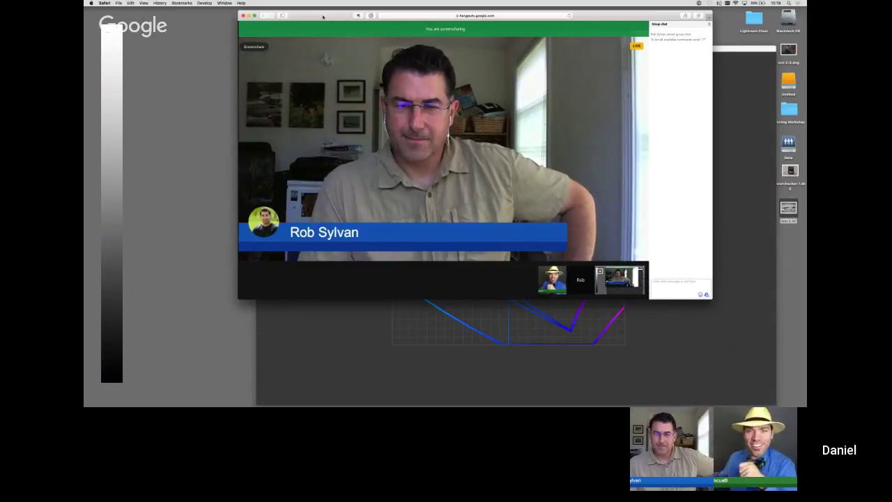
pyautogui.press('super+Tab')
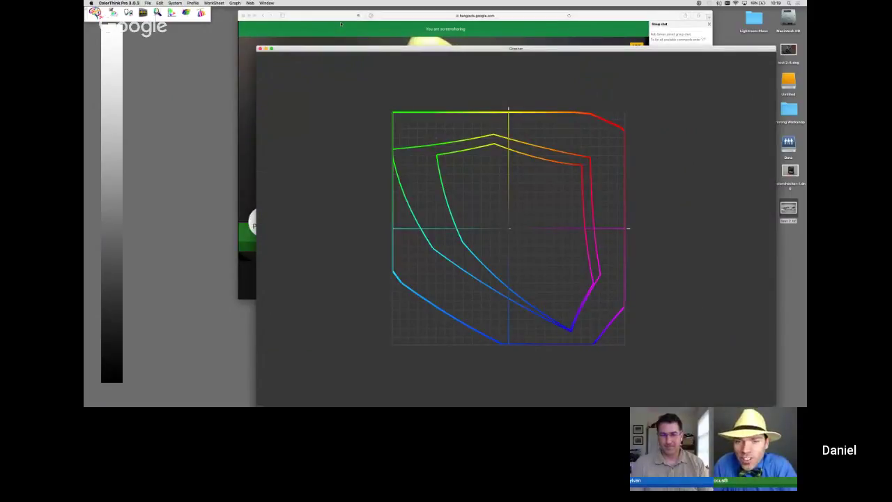
pyautogui.moveTo(327, 49); pyautogui.dragTo(302, 27)
pyautogui.click(311, 16)
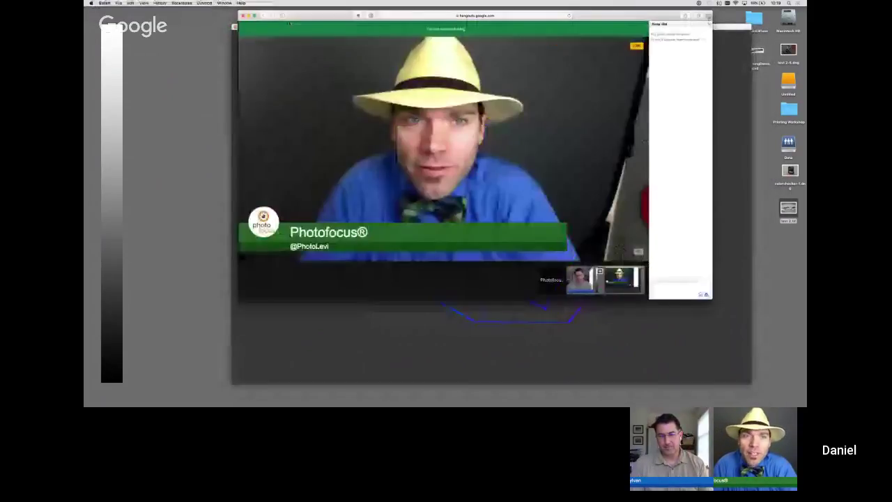
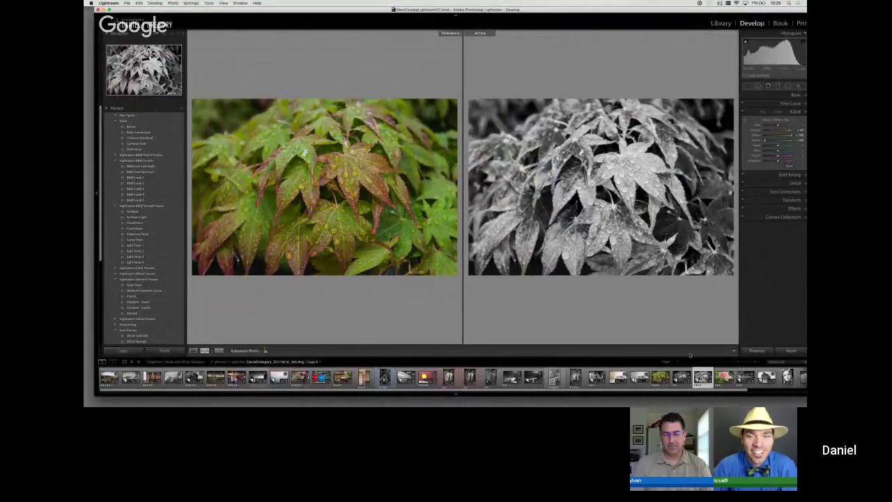
# Step: In Lightroom, open the photo of the person in the pink hoodie in loupe view and toggle its black-and-white treatment on and off
pyautogui.click(300, 377)
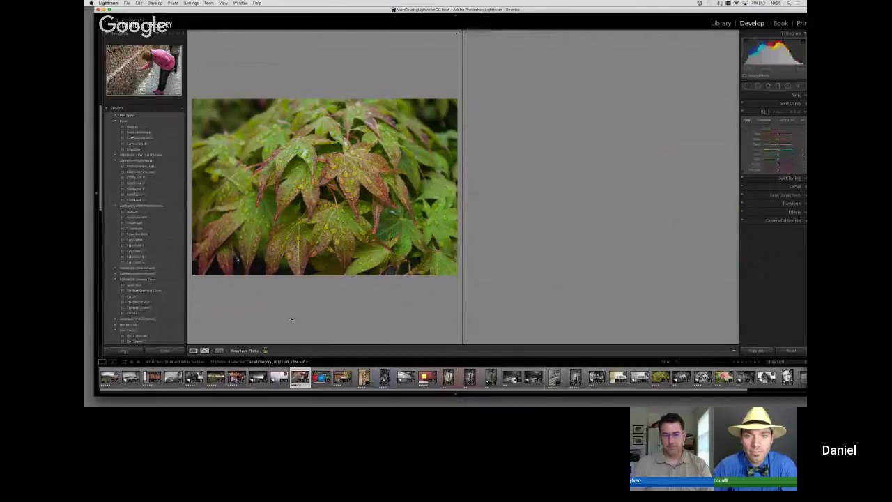
pyautogui.press('d')
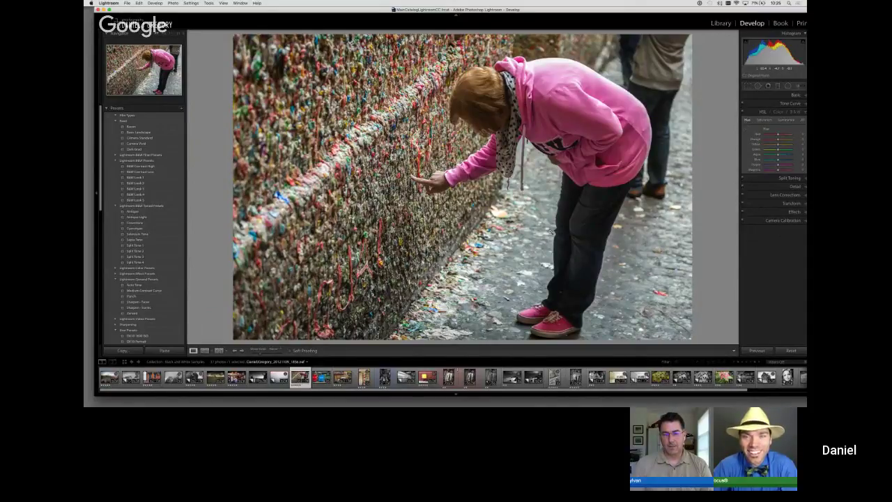
pyautogui.press('v')
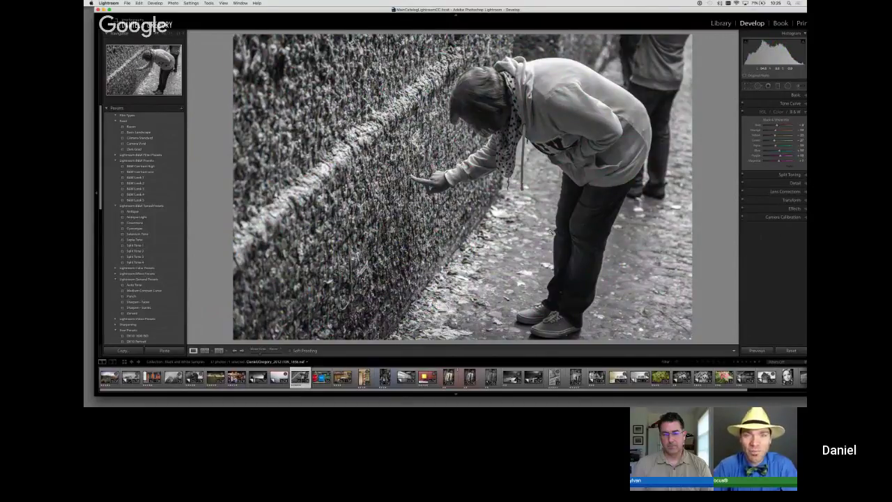
pyautogui.press('v')
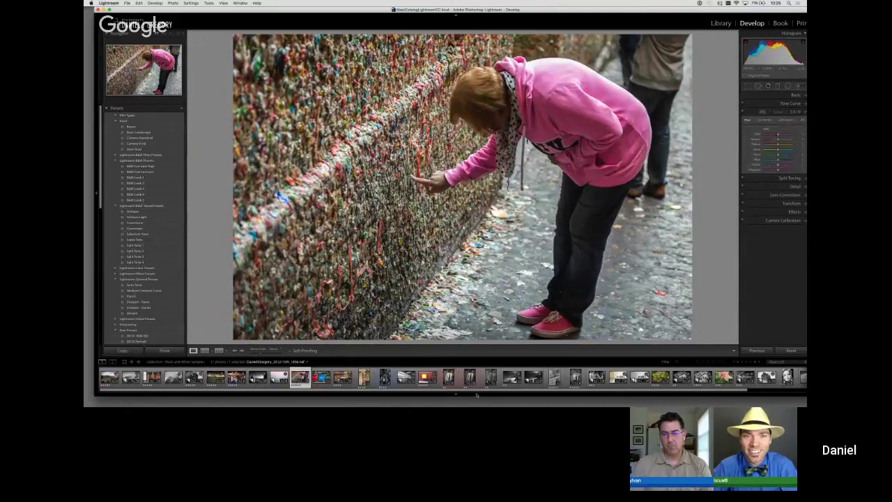
# Step: Open the vertical colour photo of the cracked rock face from the filmstrip
pyautogui.moveTo(478, 393); pyautogui.dragTo(489, 393)
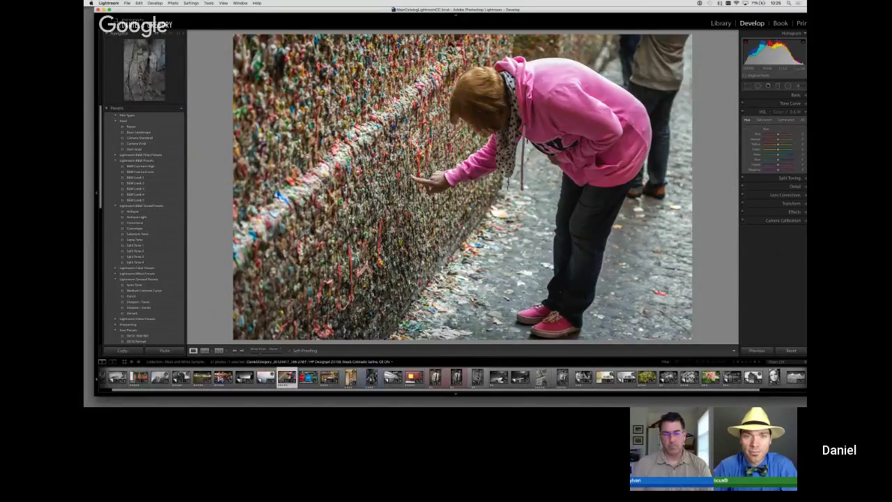
pyautogui.click(478, 377)
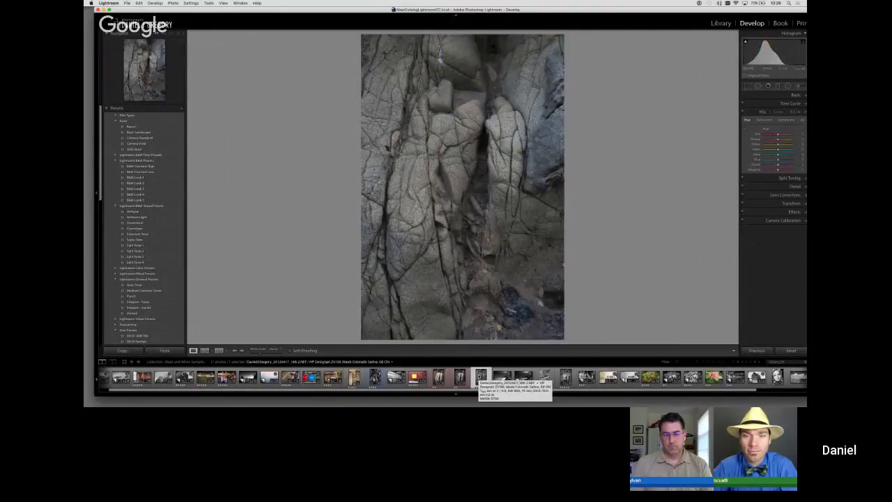
# Step: View the finished black-and-white rock face photo, then create a virtual copy of the neighbouring colour version
pyautogui.click(460, 377)
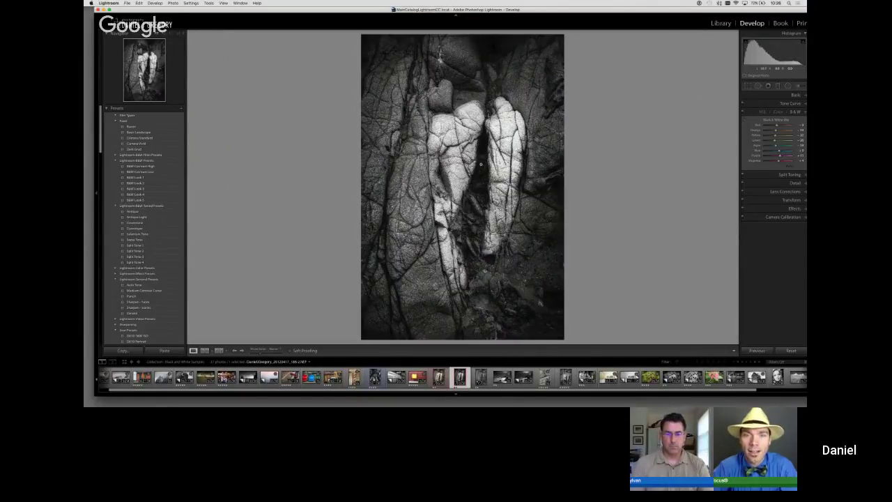
pyautogui.press('Right')
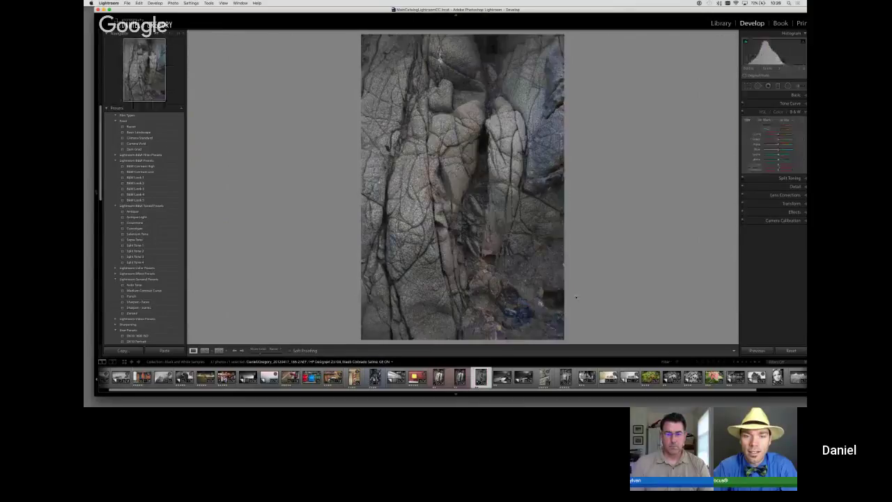
pyautogui.rightClick(481, 377)
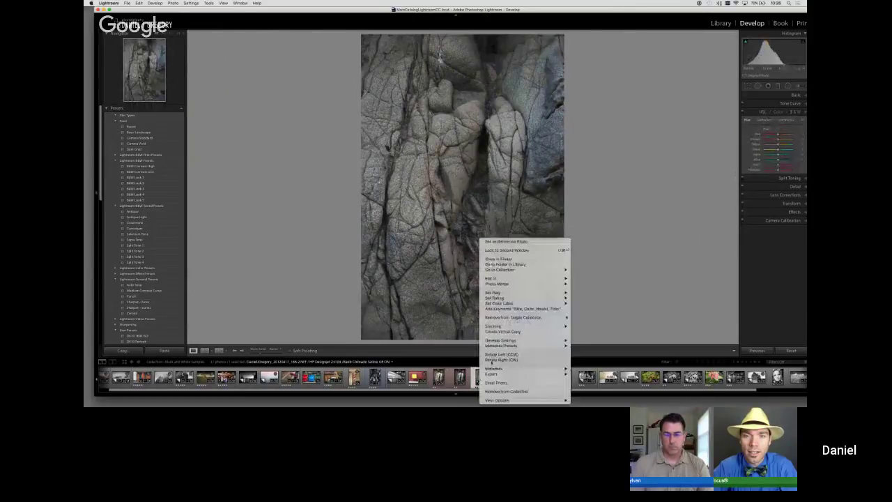
pyautogui.click(543, 332)
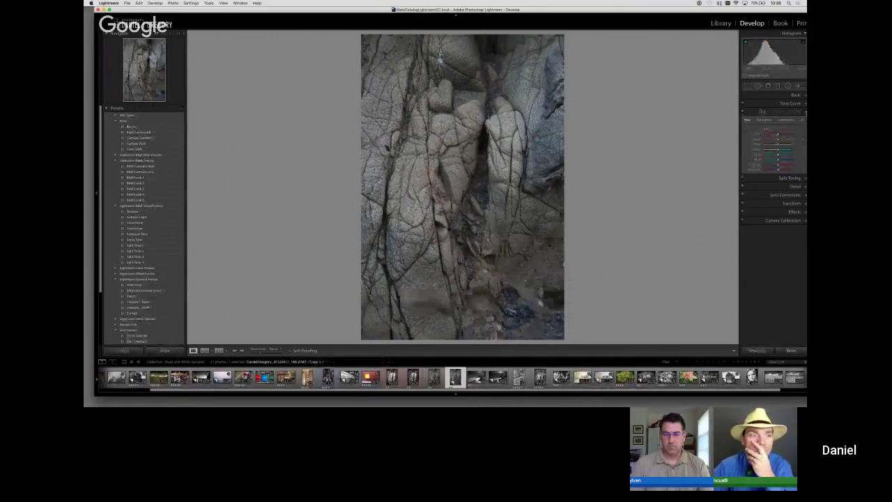
# Step: Set the virtual copy's camera calibration profile to Camera Landscape
pyautogui.click(763, 111)
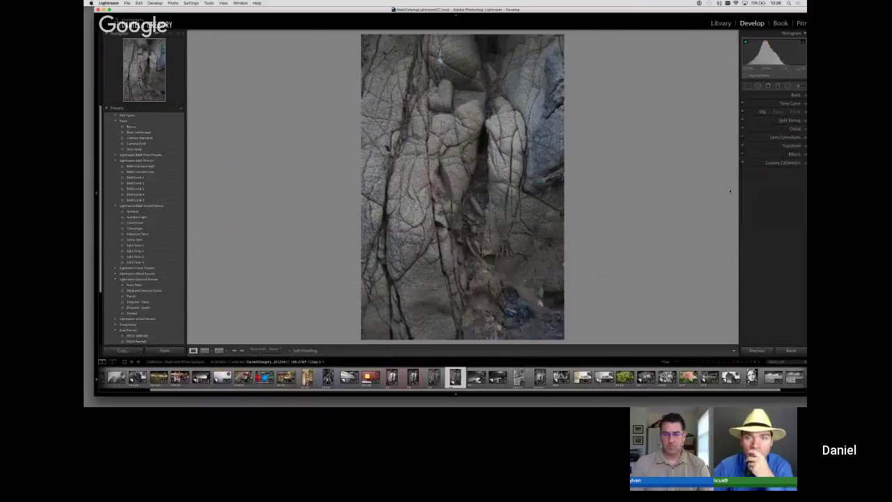
pyautogui.click(783, 162)
pyautogui.click(791, 180)
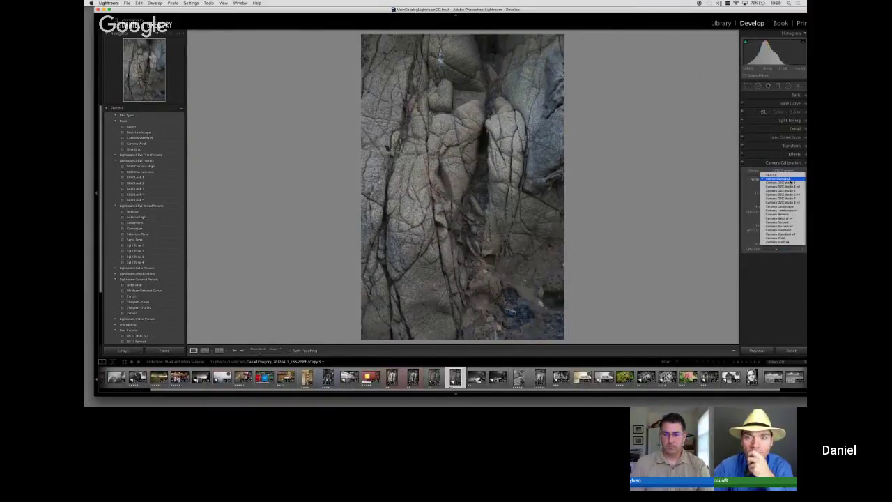
pyautogui.click(795, 208)
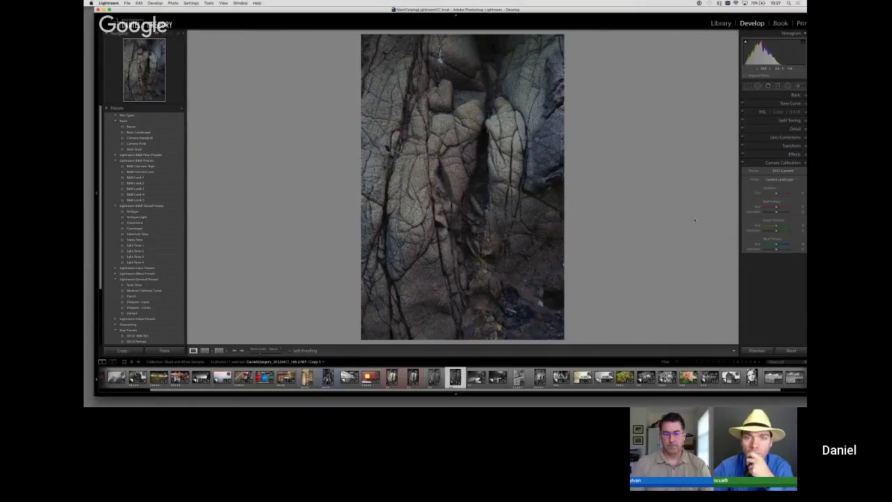
# Step: Compare the rock face photo with and without lens profile corrections, and leave profile corrections enabled
pyautogui.click(786, 136)
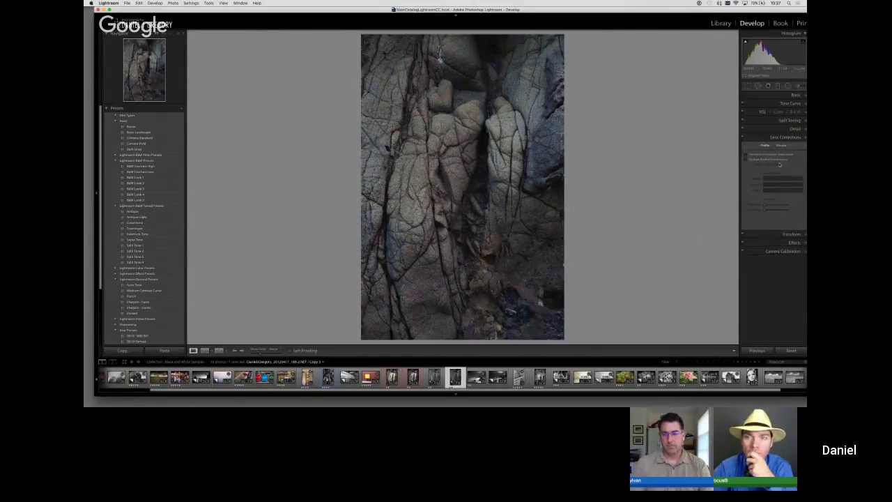
pyautogui.click(774, 159)
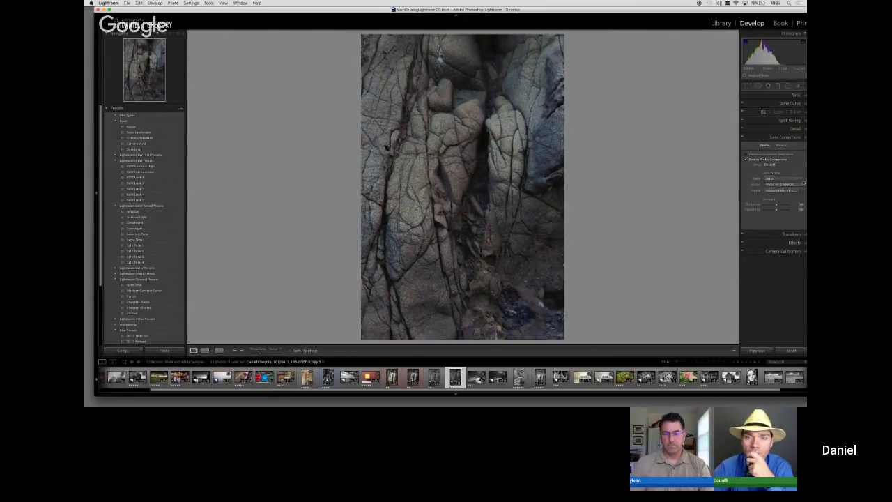
pyautogui.click(773, 160)
pyautogui.click(774, 161)
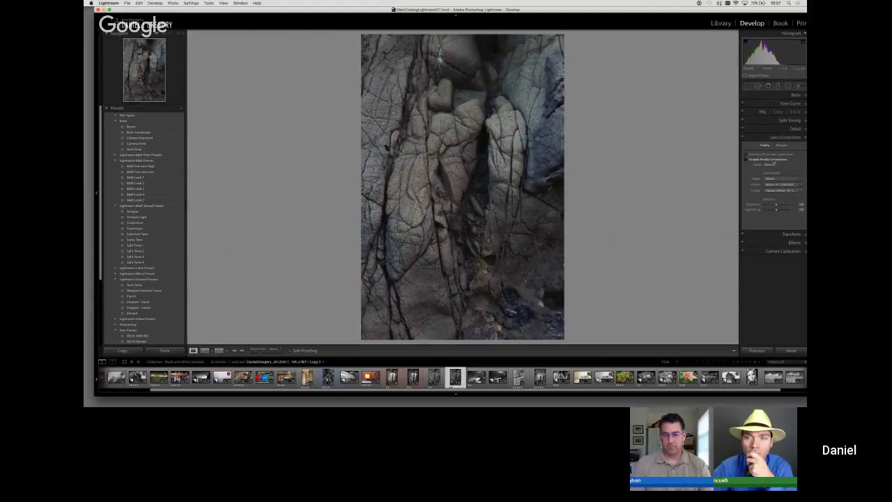
pyautogui.click(773, 160)
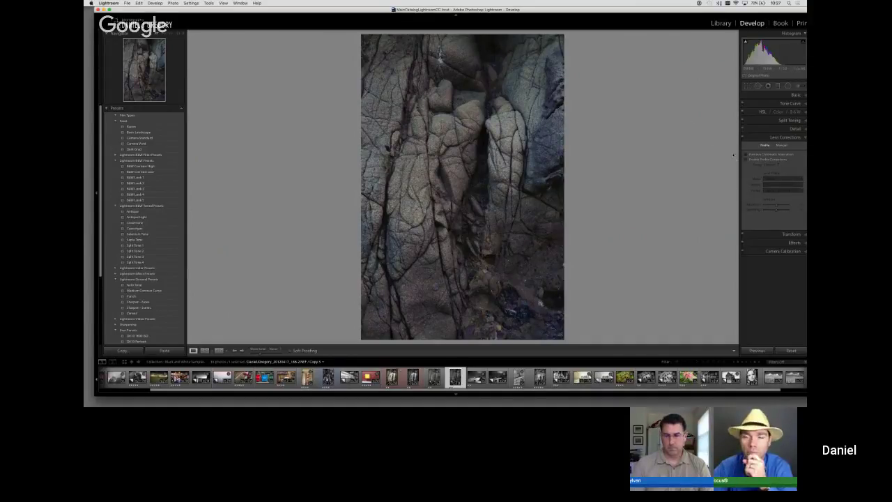
pyautogui.click(745, 160)
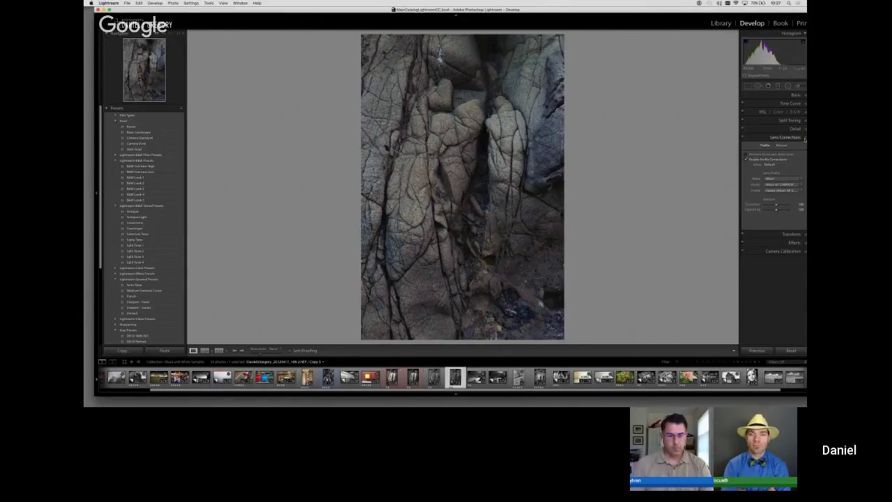
pyautogui.click(787, 137)
# Step: Set the rock photo's colour noise reduction to 0, raise the sharpening amount, and slightly reduce sharpening radius and detail
pyautogui.click(805, 130)
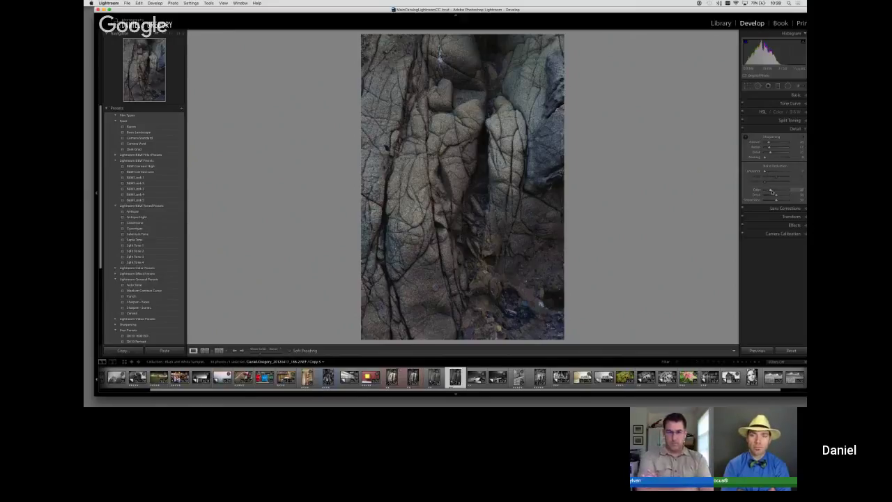
pyautogui.moveTo(758, 195); pyautogui.dragTo(742, 197)
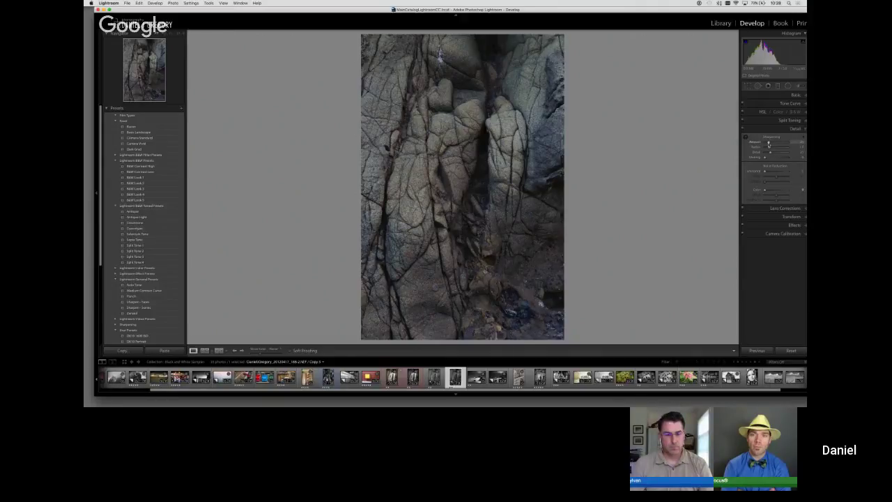
pyautogui.moveTo(769, 144)
pyautogui.mouseDown()
pyautogui.moveTo(768, 158)
pyautogui.moveTo(782, 158)
pyautogui.moveTo(765, 158)
pyautogui.mouseUp()
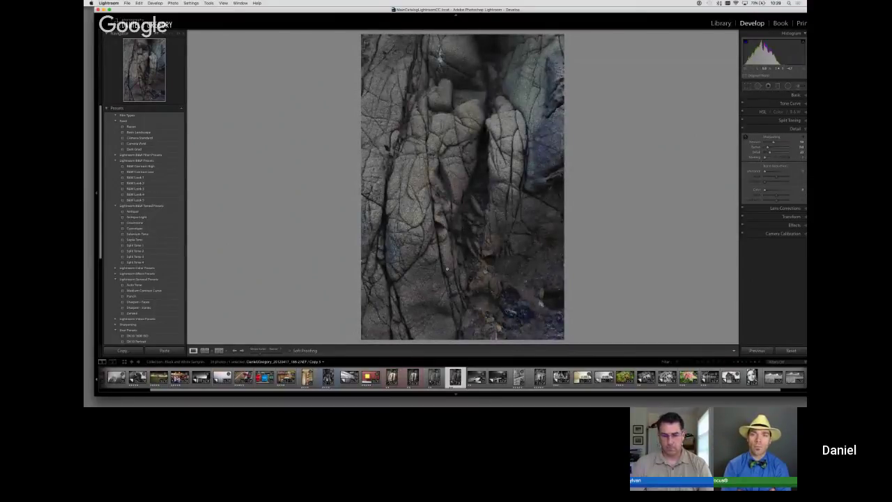
# Step: Open the black-and-white seascape photo and increase its sharpening amount and masking
pyautogui.click(476, 377)
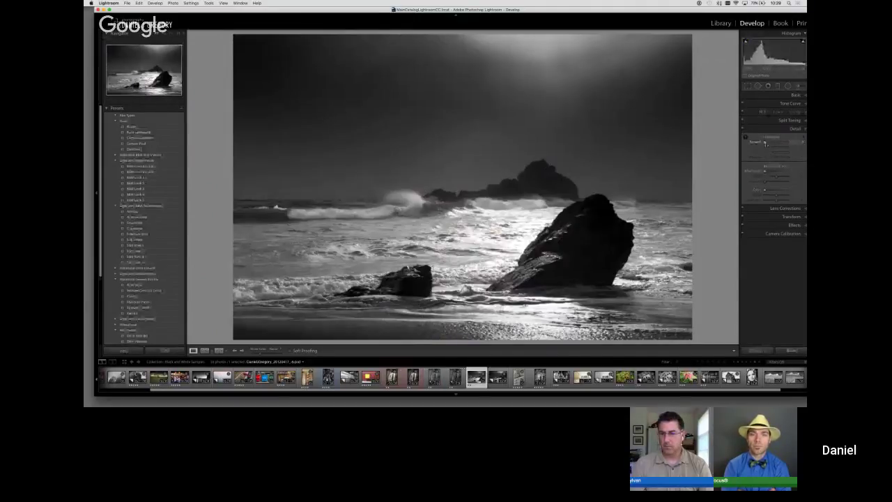
pyautogui.moveTo(765, 159); pyautogui.dragTo(773, 158)
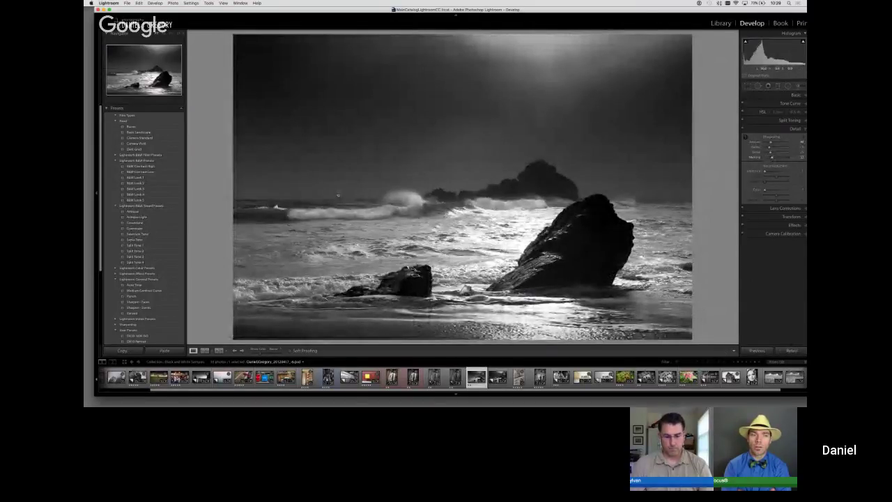
# Step: Return to the rock face virtual copy, set its blacks with the clipping preview, and inspect the dark crevice up close
pyautogui.click(454, 377)
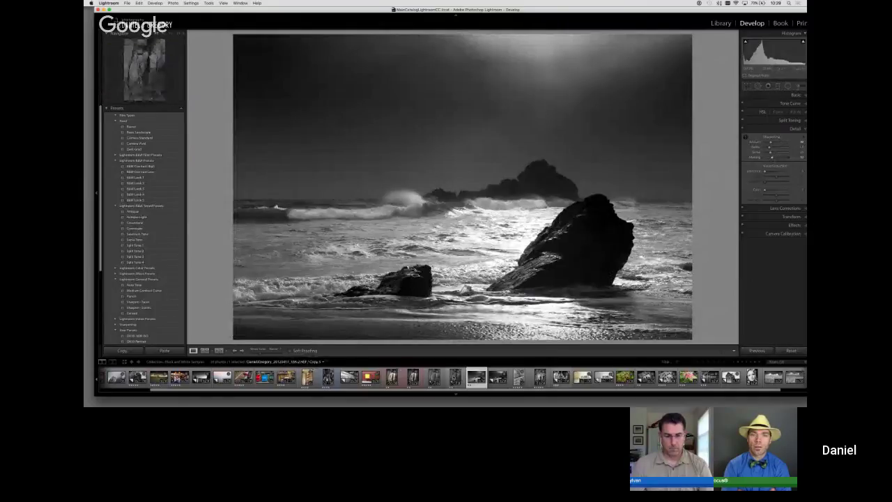
pyautogui.click(805, 130)
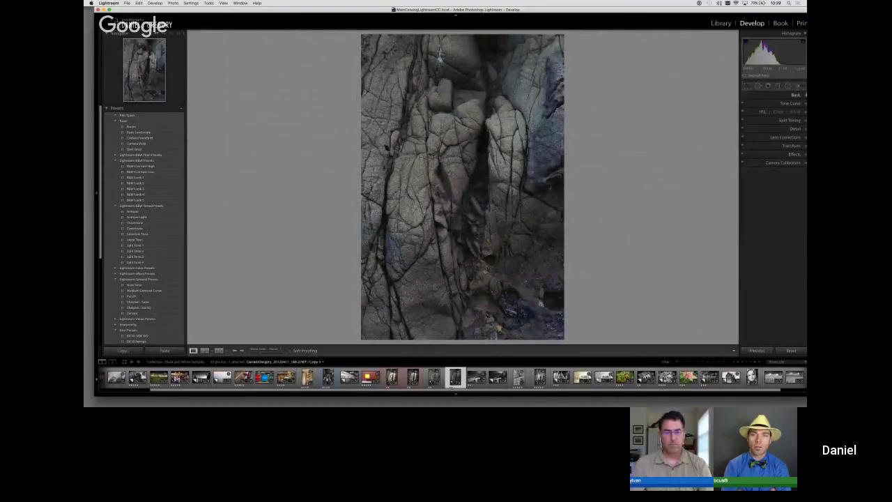
pyautogui.click(798, 95)
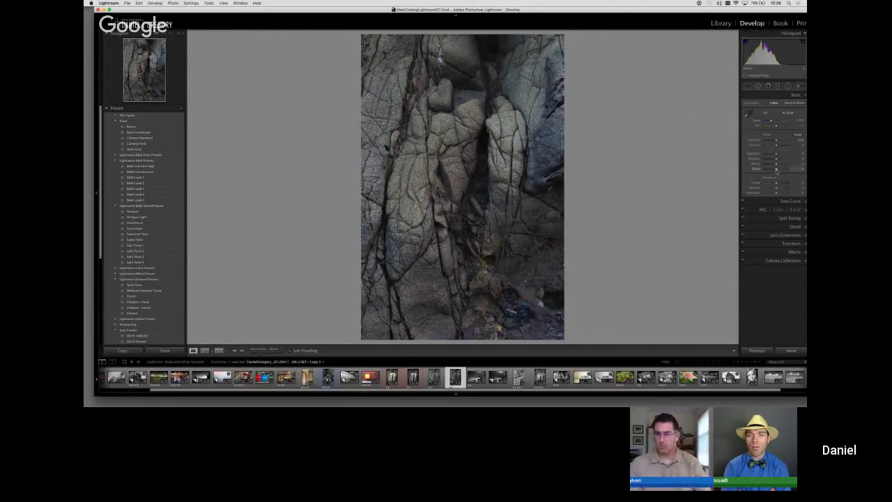
pyautogui.press('alt')
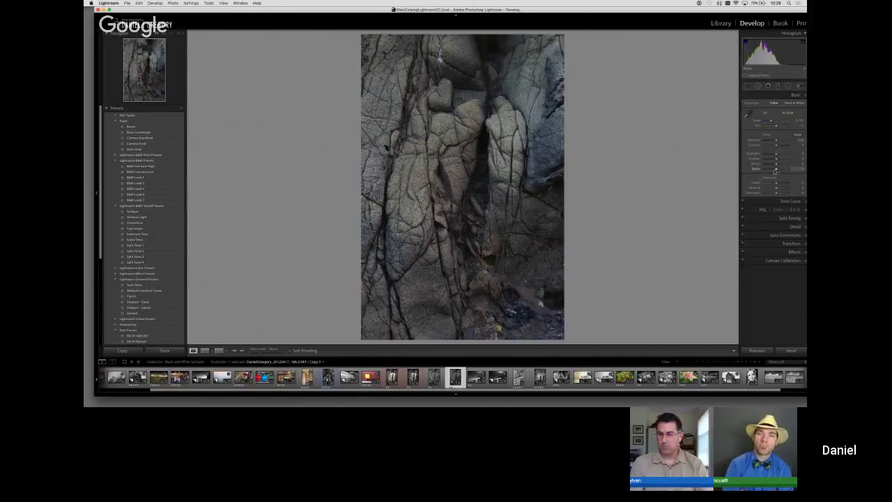
pyautogui.moveTo(777, 170)
pyautogui.mouseDown()
pyautogui.moveTo(769, 170)
pyautogui.moveTo(777, 170)
pyautogui.mouseUp()
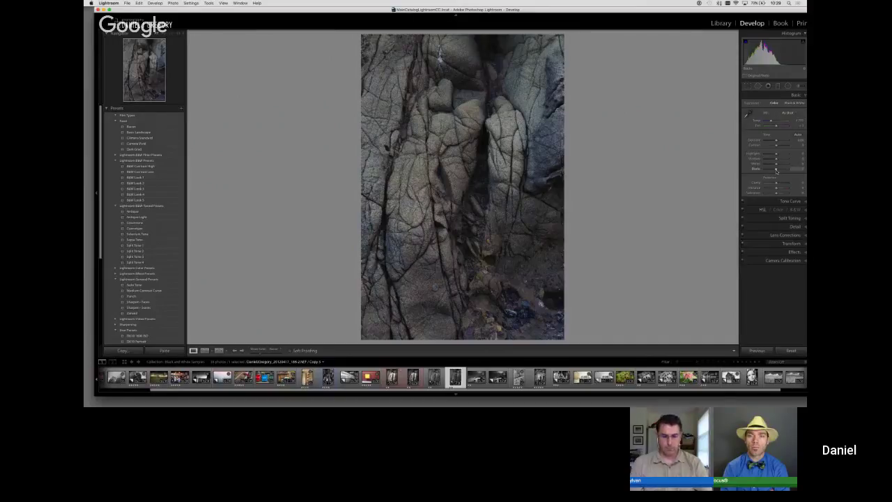
pyautogui.moveTo(776, 170); pyautogui.dragTo(776, 170)
pyautogui.keyDown('alt'); pyautogui.click(776, 171); pyautogui.keyUp('alt')
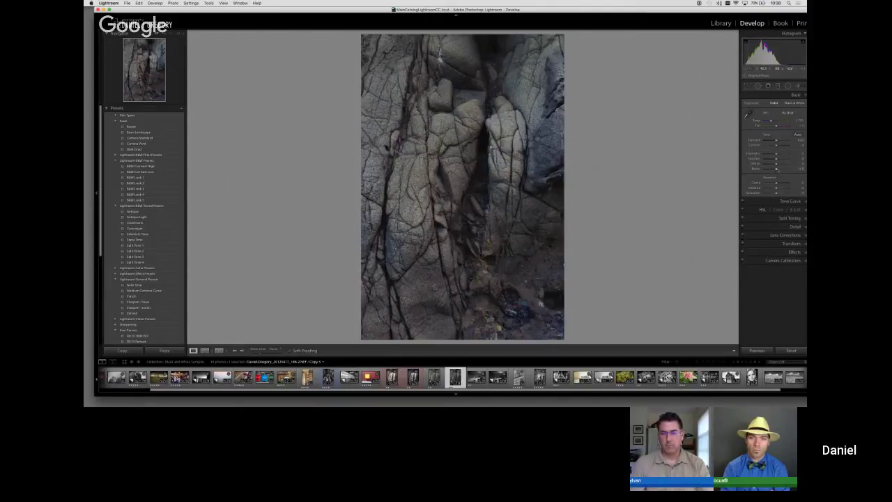
pyautogui.click(490, 117)
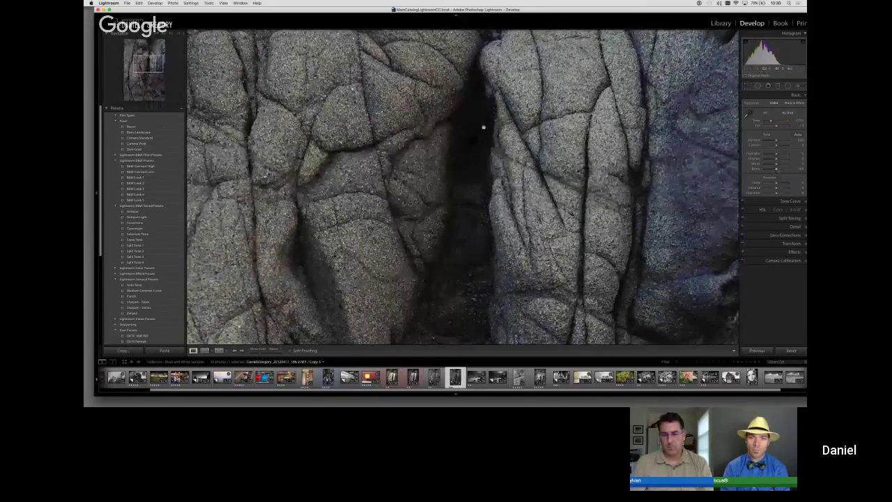
pyautogui.click(486, 138)
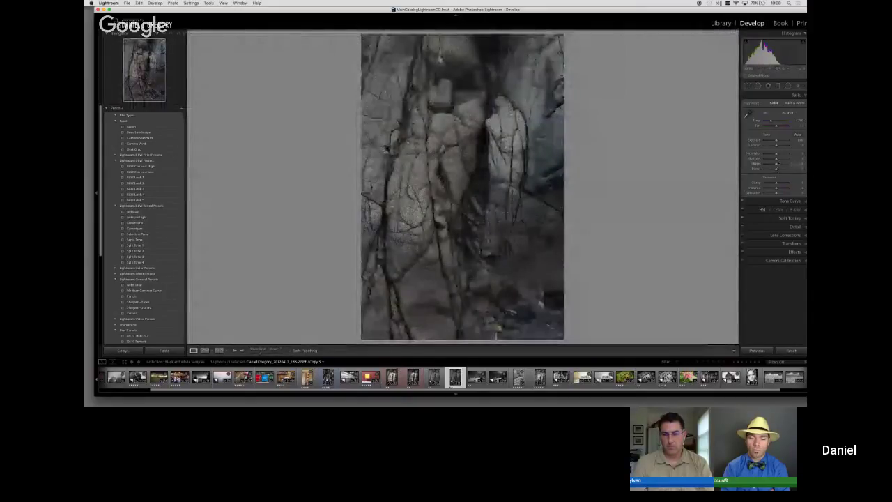
# Step: Adjust the rock photo's whites by hand, then set the whites value automatically
pyautogui.moveTo(777, 166); pyautogui.dragTo(786, 164)
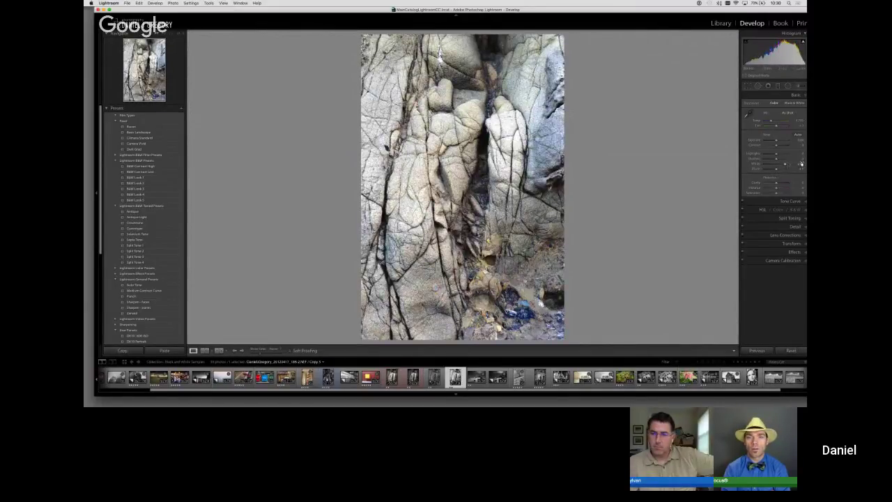
pyautogui.moveTo(779, 165); pyautogui.dragTo(755, 165)
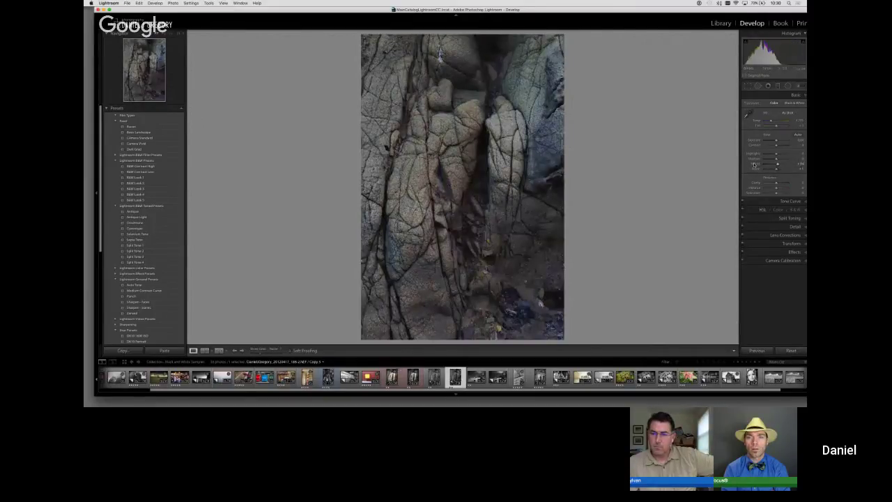
pyautogui.press('shift')
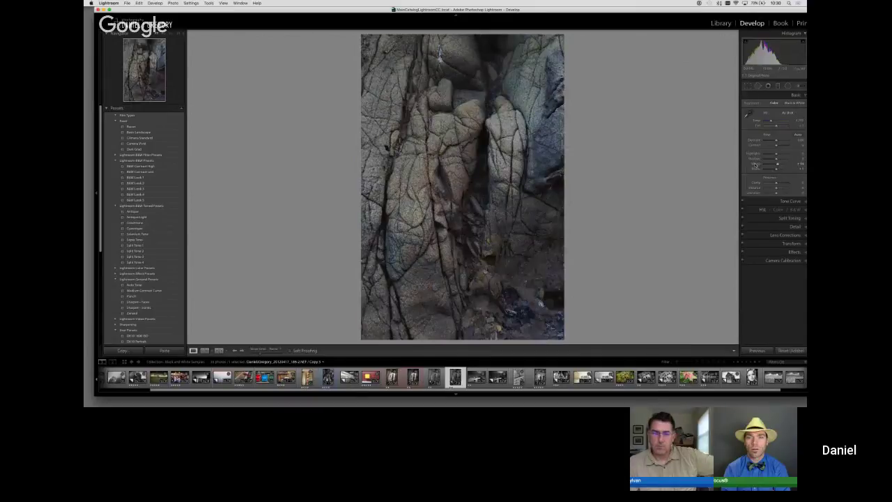
pyautogui.keyDown('shift'); pyautogui.doubleClick(755, 165); pyautogui.keyUp('shift')
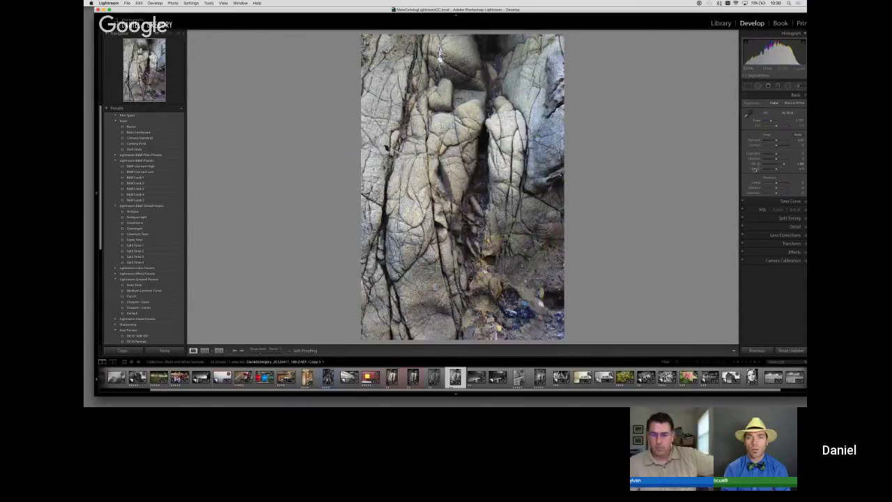
# Step: Lower the blacks slightly and pull the whites back a little, checking the highlights with the clipping preview
pyautogui.moveTo(774, 169); pyautogui.dragTo(776, 170)
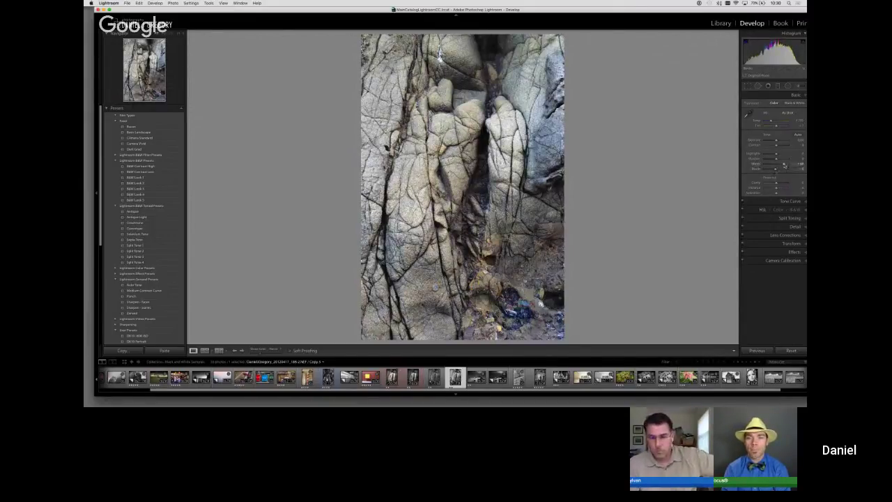
pyautogui.moveTo(785, 165); pyautogui.dragTo(784, 166)
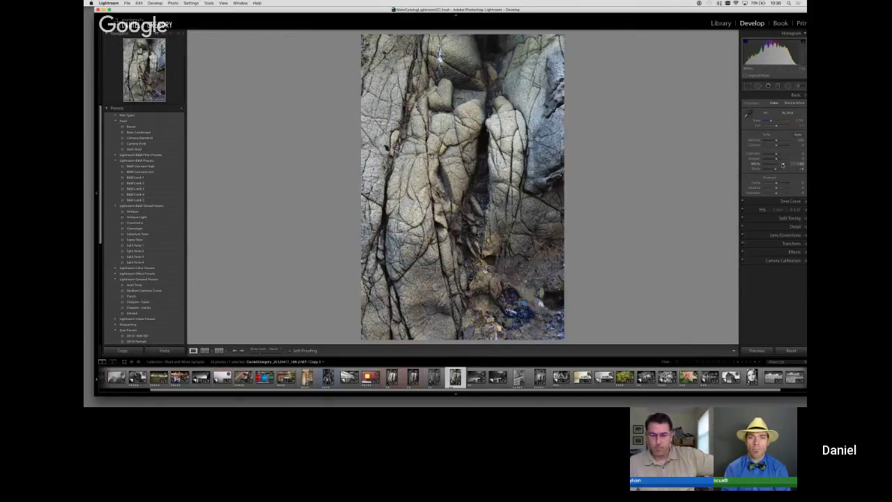
pyautogui.keyDown('alt'); pyautogui.click(784, 165); pyautogui.keyUp('alt')
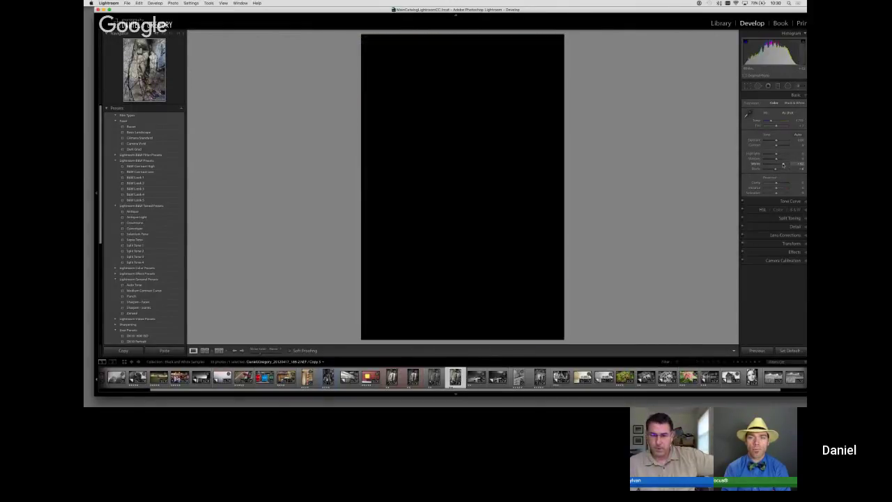
pyautogui.moveTo(783, 166); pyautogui.dragTo(782, 166)
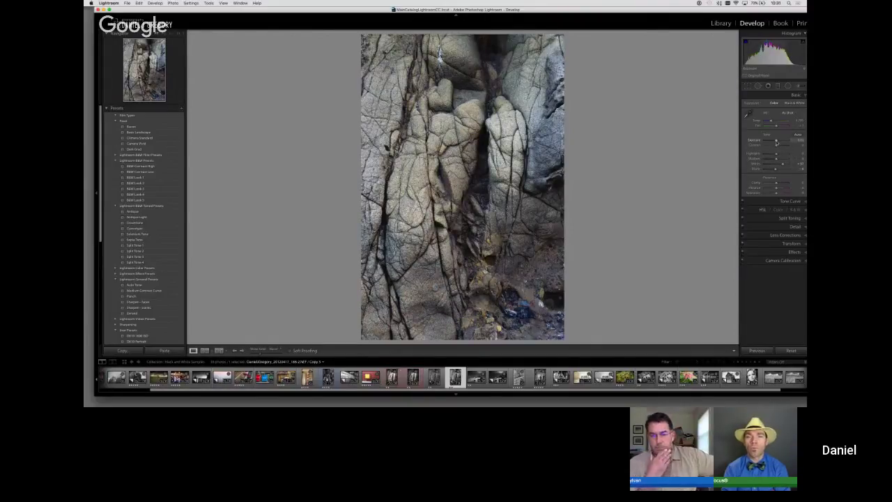
# Step: Lower the rock photo's exposure slightly and convert it to black and white
pyautogui.moveTo(777, 142); pyautogui.dragTo(776, 142)
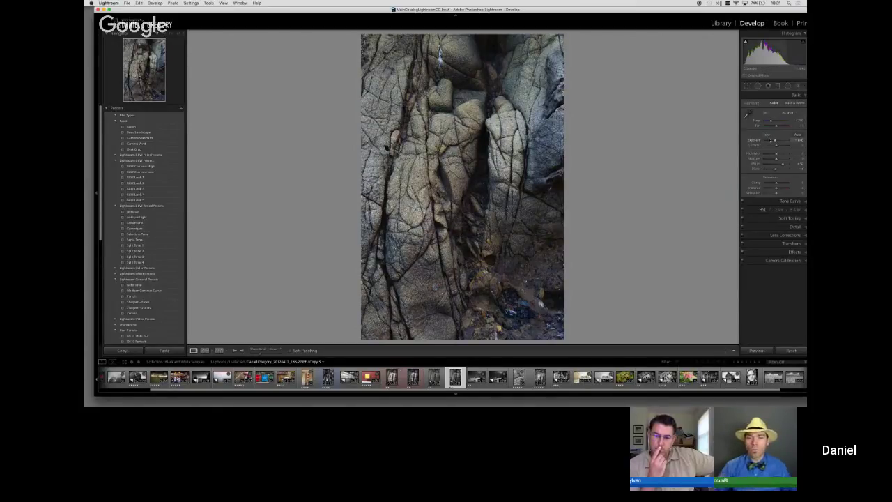
pyautogui.press('v')
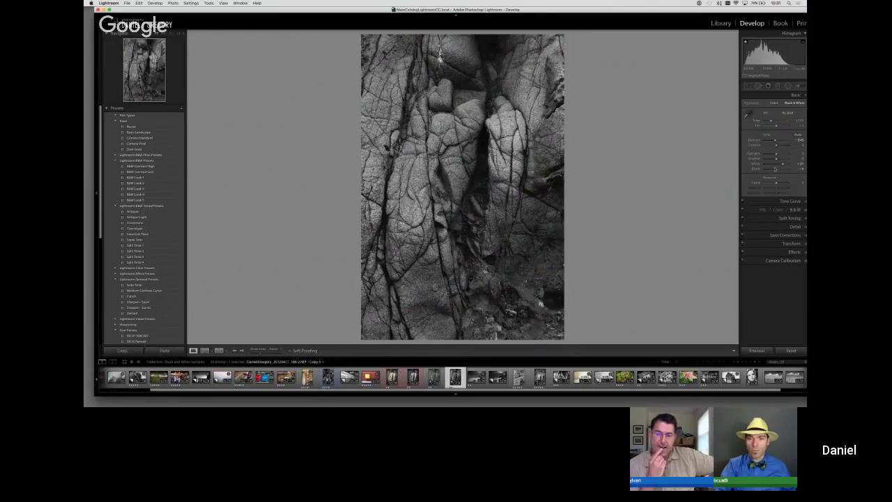
# Step: Raise the black and white rock photo's exposure and inspect the dark crevice and upper boulders up close
pyautogui.moveTo(776, 142); pyautogui.dragTo(778, 141)
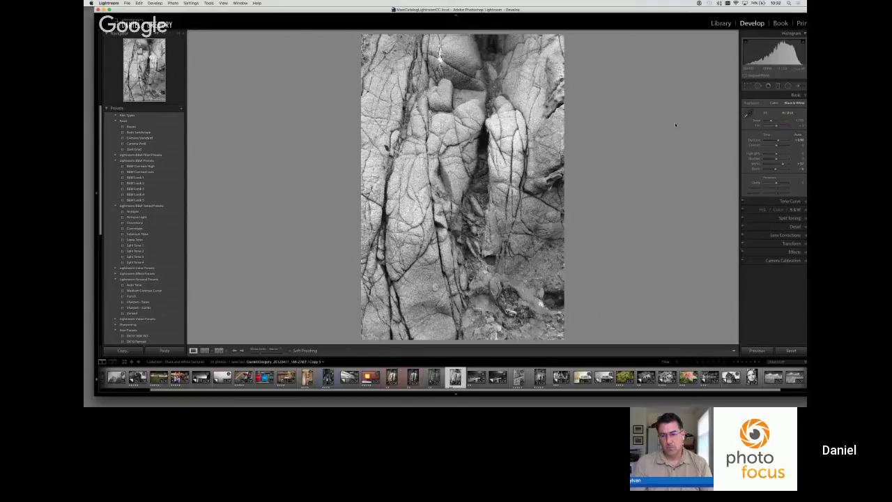
pyautogui.click(483, 169)
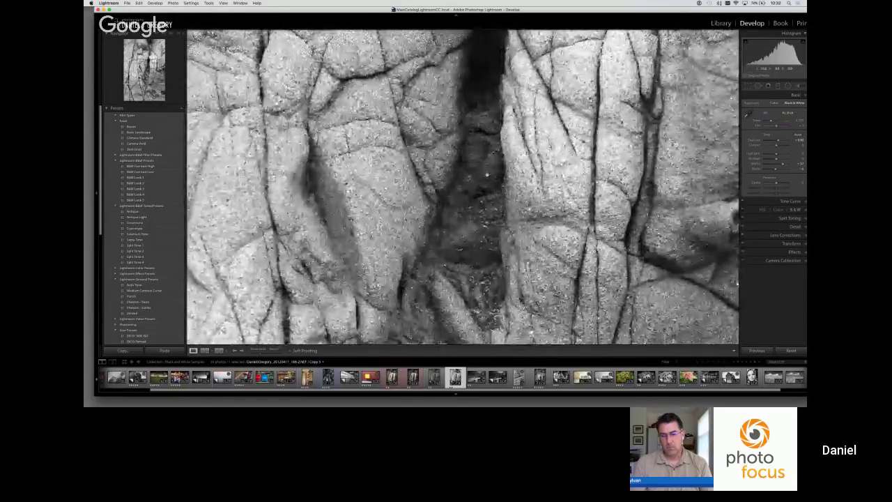
pyautogui.moveTo(487, 174); pyautogui.dragTo(467, 403)
pyautogui.moveTo(488, 153); pyautogui.dragTo(468, 293)
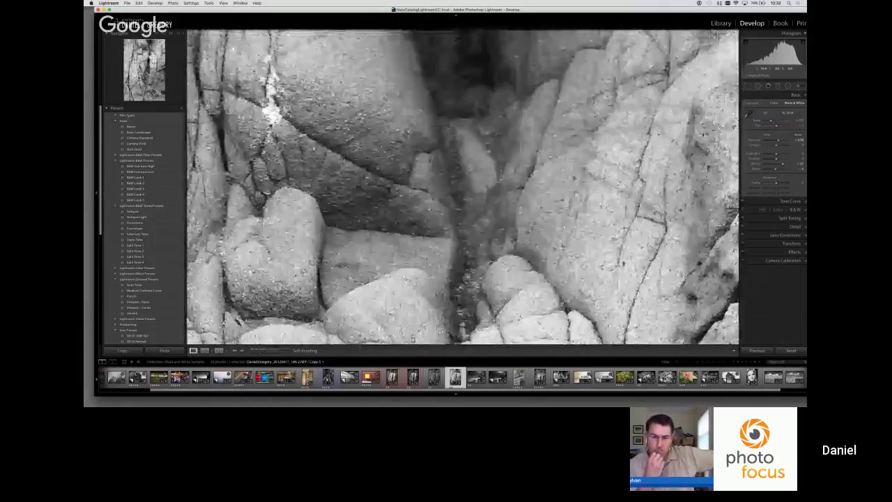
pyautogui.click(396, 238)
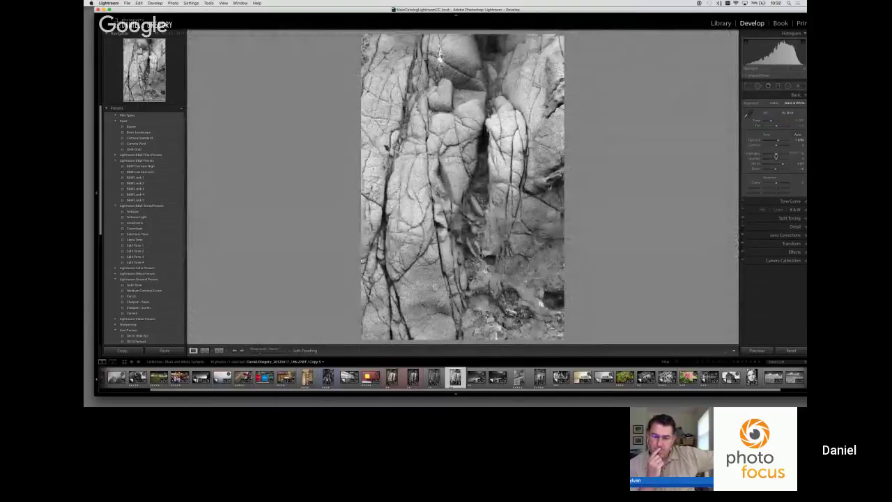
# Step: Raise the rock photo's highlights slightly and lower its shadows a little, checking detail in the crevice up close
pyautogui.moveTo(776, 155)
pyautogui.mouseDown()
pyautogui.moveTo(767, 154)
pyautogui.moveTo(783, 155)
pyautogui.moveTo(758, 160)
pyautogui.moveTo(774, 160)
pyautogui.mouseUp()
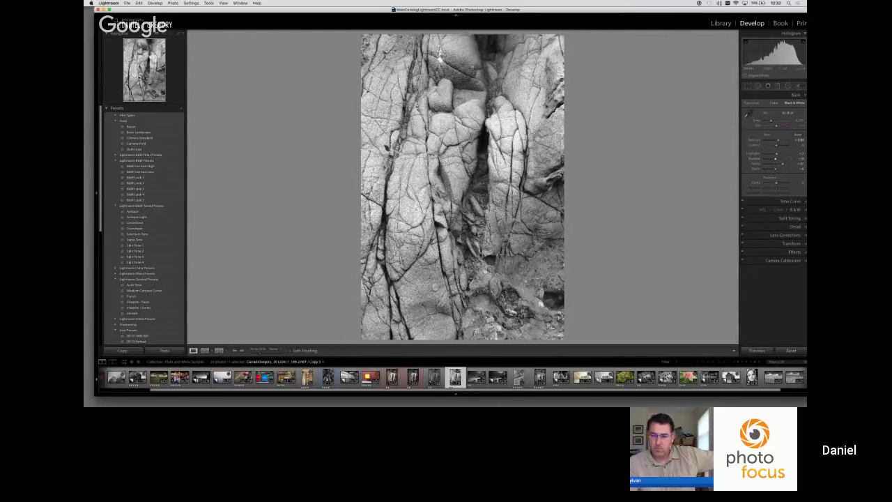
pyautogui.click(489, 43)
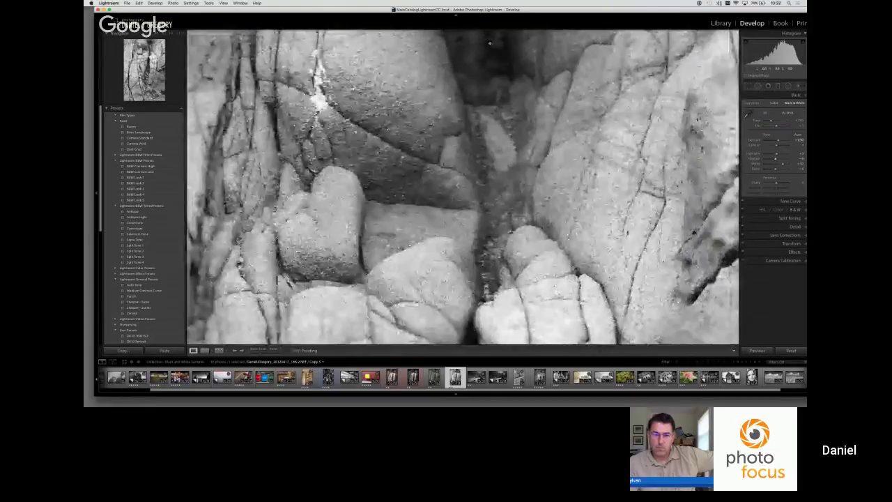
pyautogui.click(490, 43)
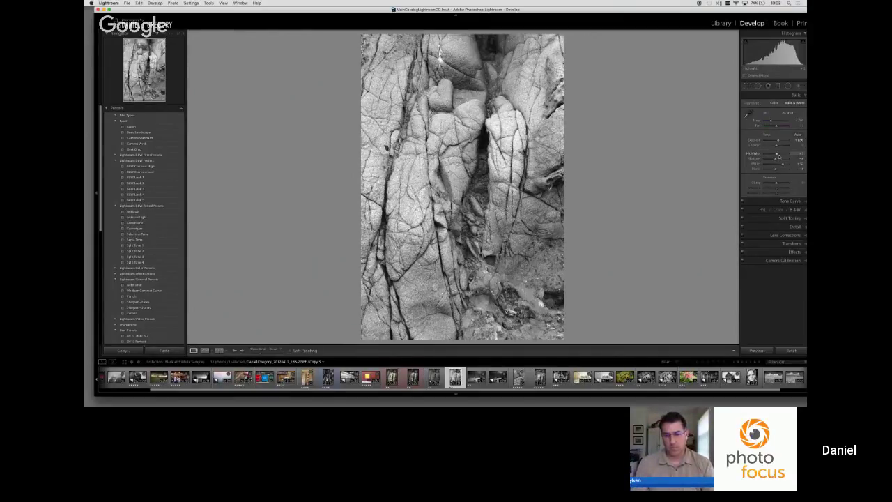
pyautogui.moveTo(777, 159); pyautogui.dragTo(775, 160)
pyautogui.click(483, 175)
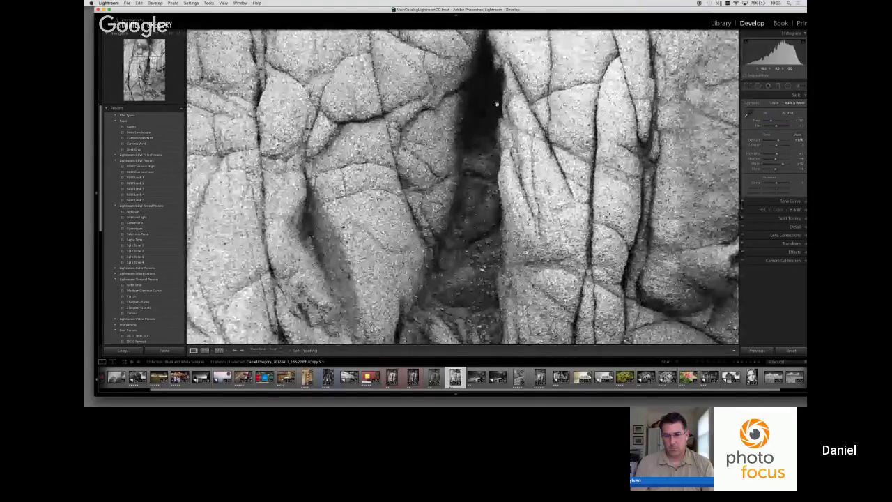
pyautogui.moveTo(518, 195); pyautogui.dragTo(519, 145)
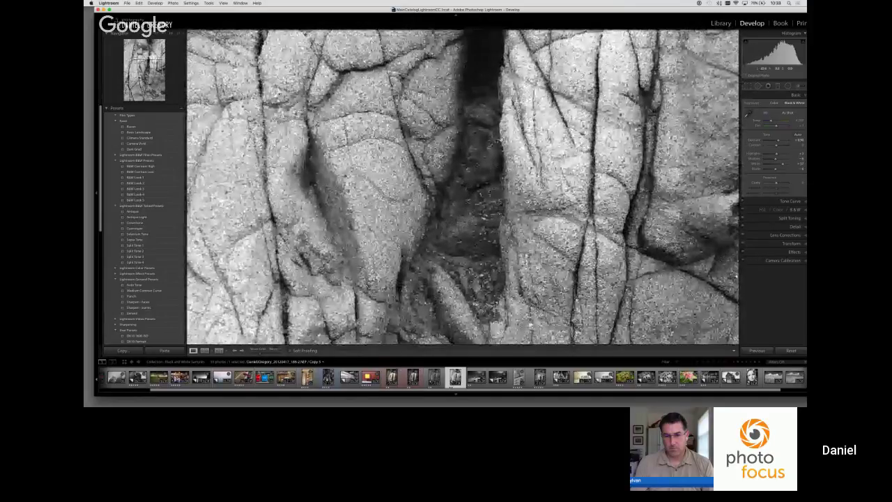
# Step: Lower the rock photo's shadows further, and test much stronger highlights before pulling them back to a slight boost
pyautogui.moveTo(774, 159); pyautogui.dragTo(770, 160)
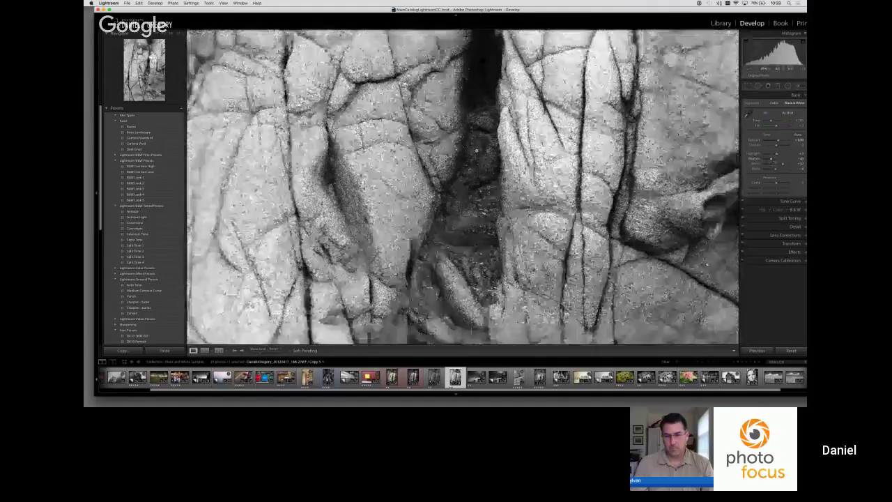
pyautogui.click(477, 150)
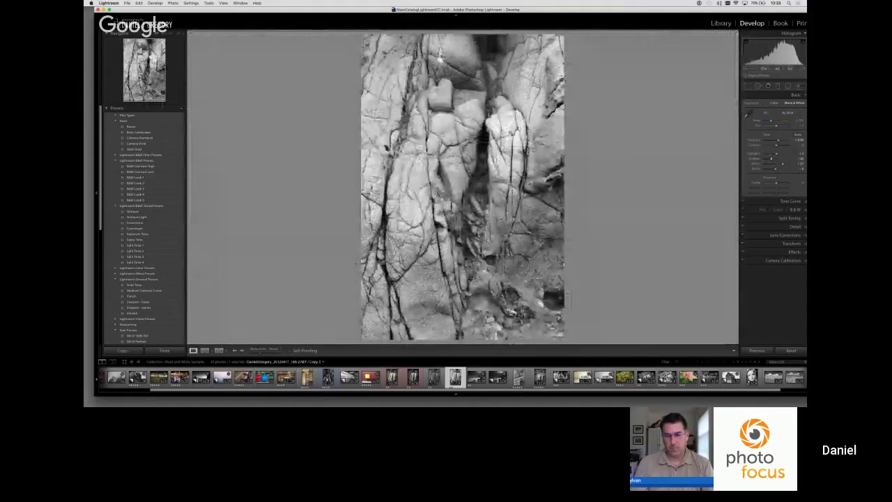
pyautogui.click(506, 128)
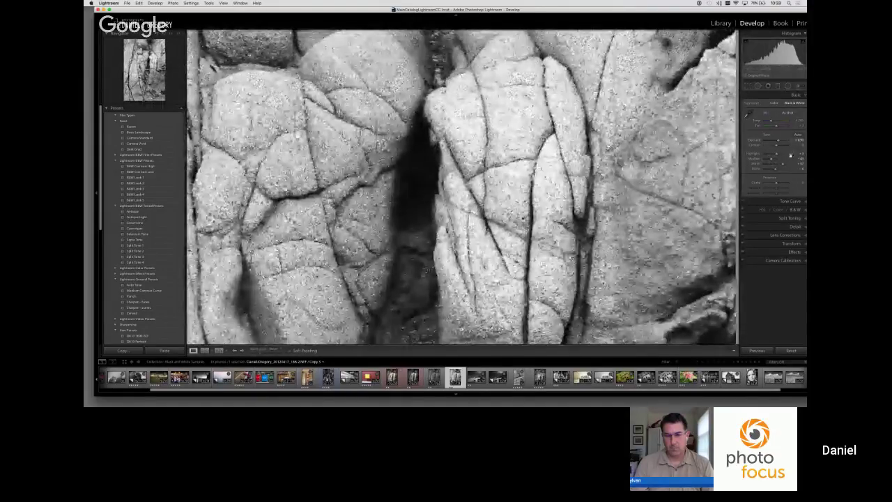
pyautogui.moveTo(777, 154); pyautogui.dragTo(789, 154)
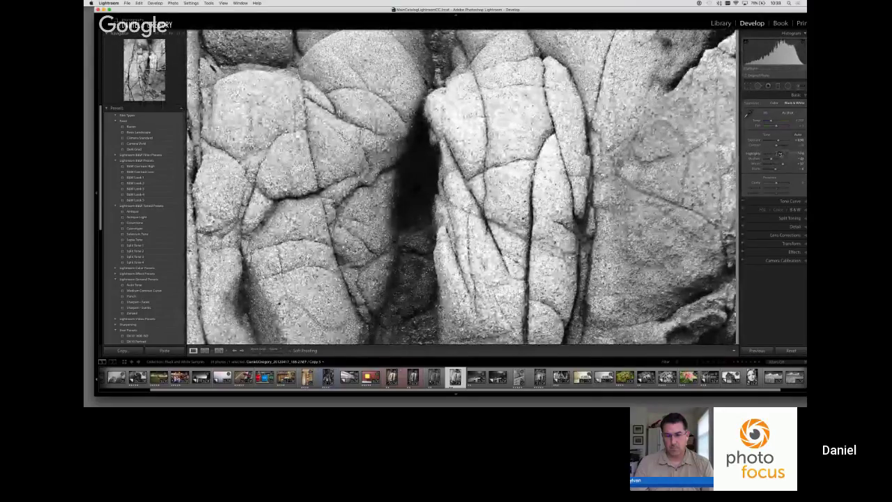
pyautogui.moveTo(788, 154); pyautogui.dragTo(778, 154)
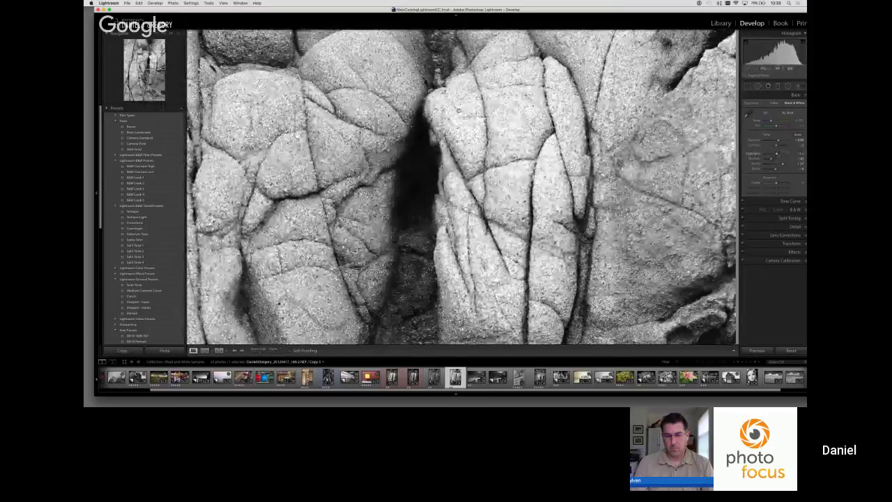
# Step: With the whole rock photo in view, push the clarity up strongly and reduce it to a moderate amount
pyautogui.click(656, 221)
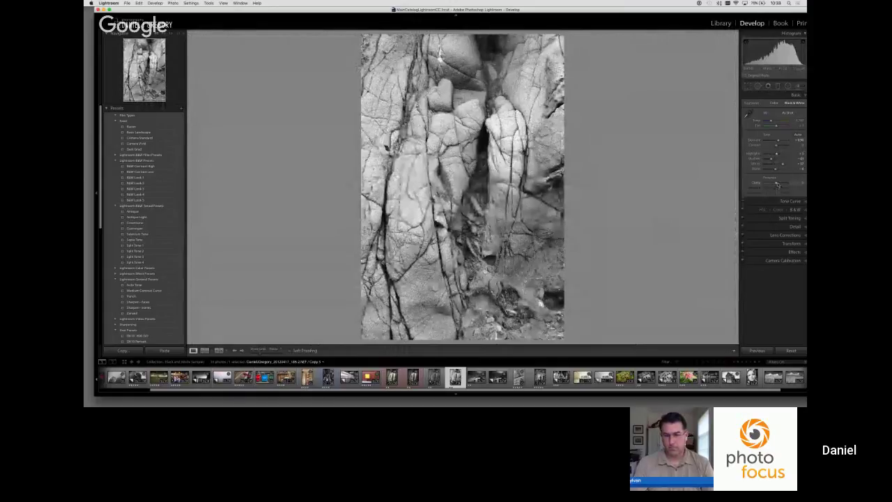
pyautogui.moveTo(776, 183); pyautogui.dragTo(792, 183)
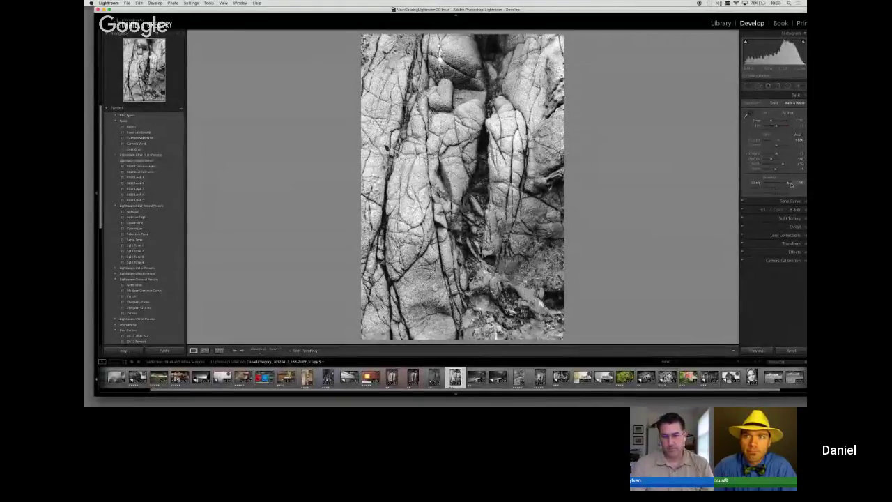
pyautogui.moveTo(792, 184); pyautogui.dragTo(781, 184)
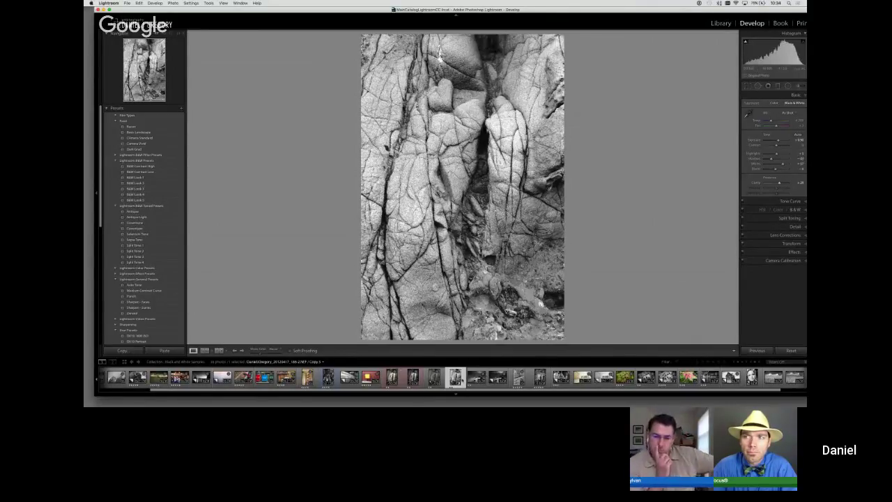
# Step: Compare the finished rock version and the colour original, undo the target collection toggles, and return to the black and white virtual copy
pyautogui.click(414, 377)
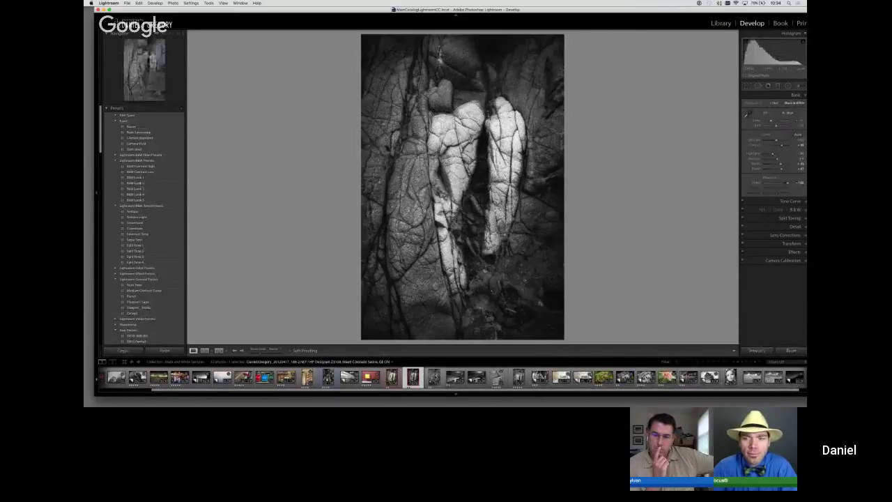
pyautogui.click(433, 377)
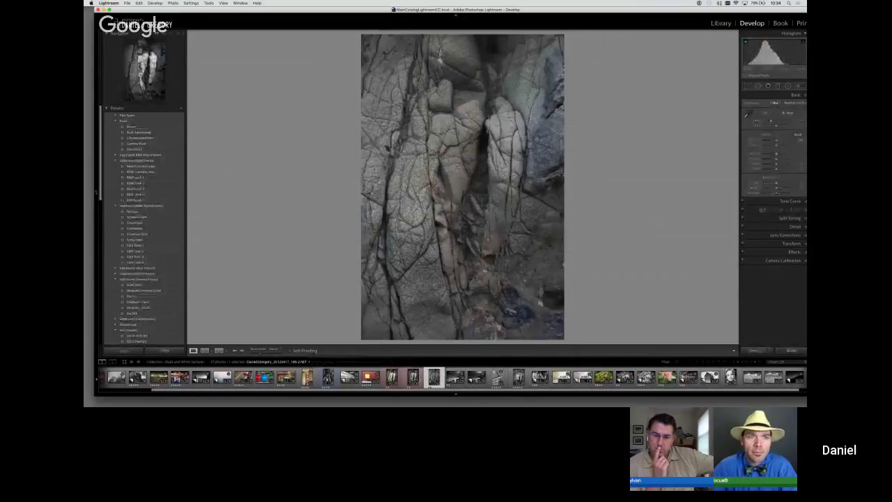
pyautogui.press('super+z')
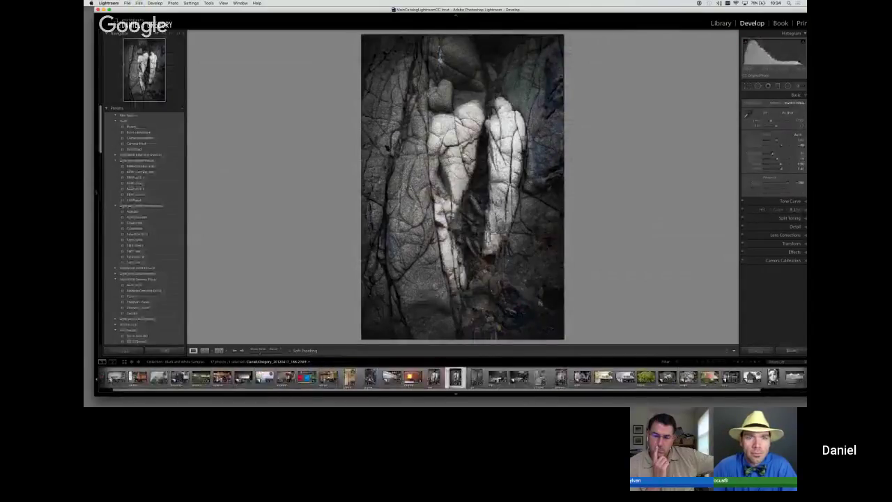
pyautogui.press('super+z')
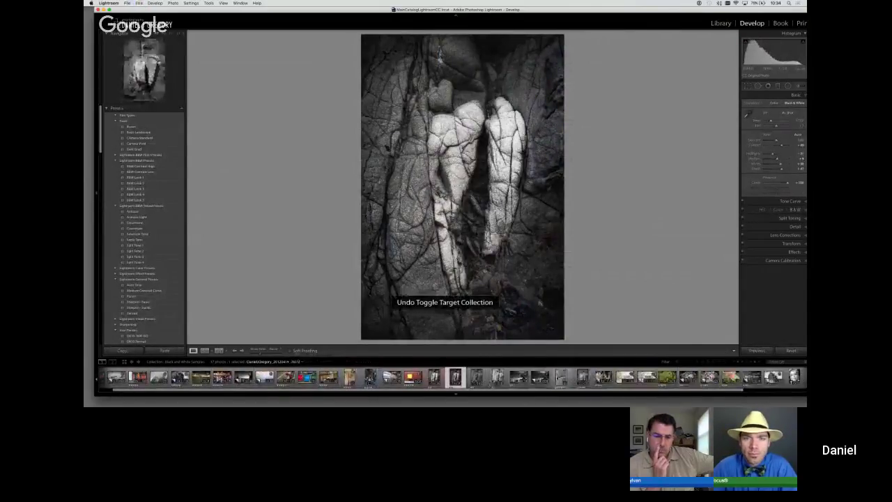
pyautogui.click(497, 377)
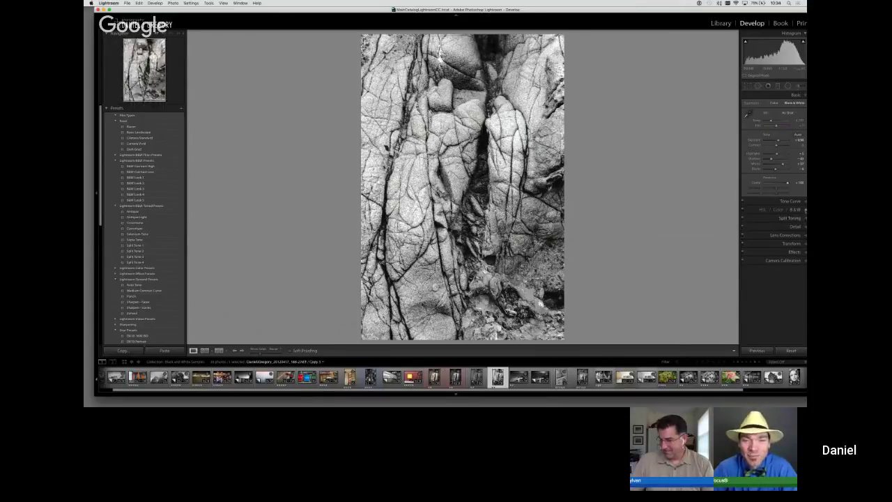
# Step: Raise aqua slightly in the rock photo's black and white mix, compare with the colour version, and apply the automatic mix
pyautogui.click(805, 210)
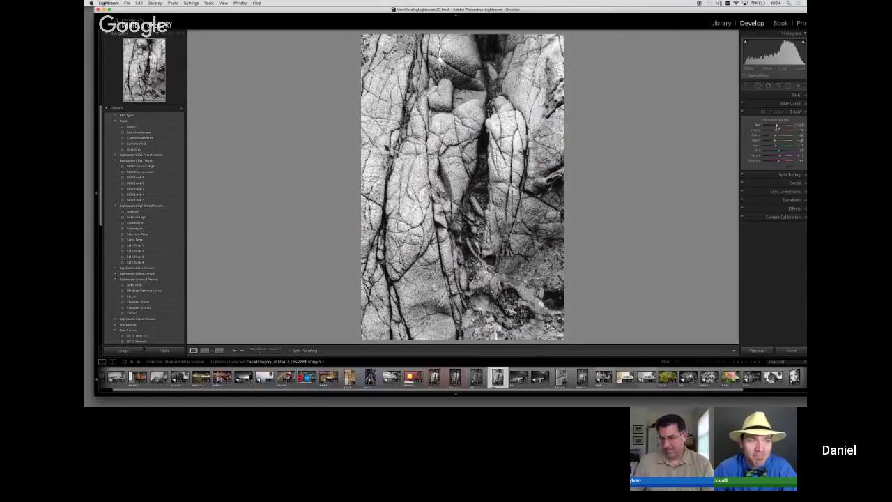
pyautogui.moveTo(776, 148)
pyautogui.mouseDown()
pyautogui.moveTo(764, 148)
pyautogui.moveTo(800, 147)
pyautogui.moveTo(780, 147)
pyautogui.mouseUp()
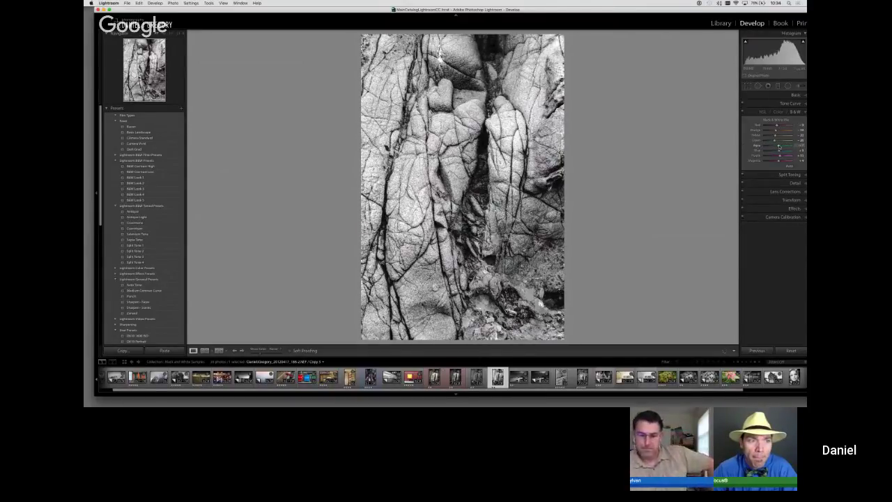
pyautogui.press('Left')
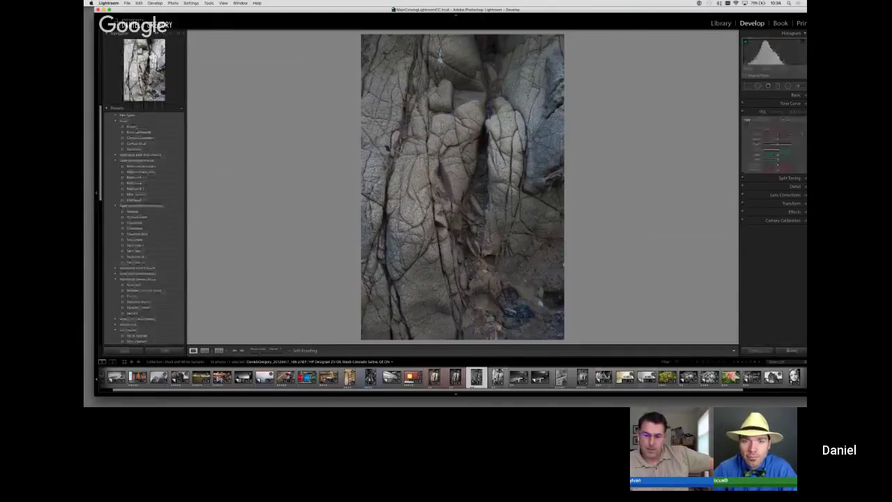
pyautogui.press('Right')
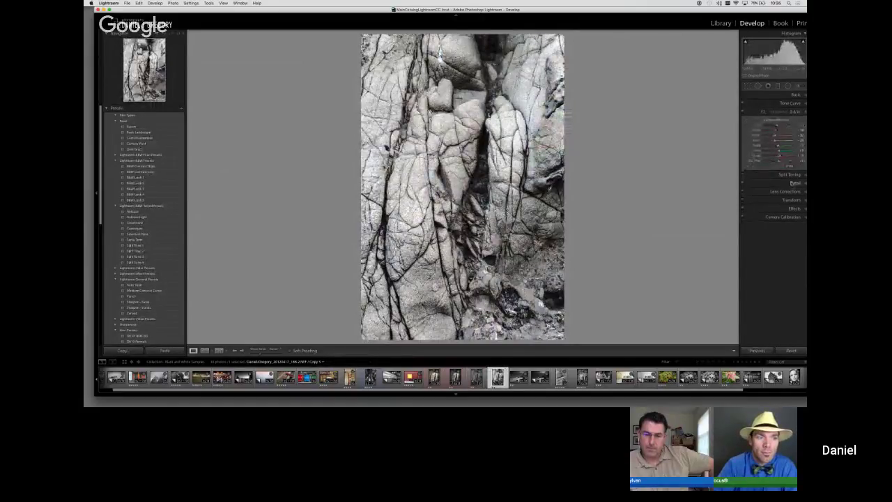
pyautogui.click(789, 167)
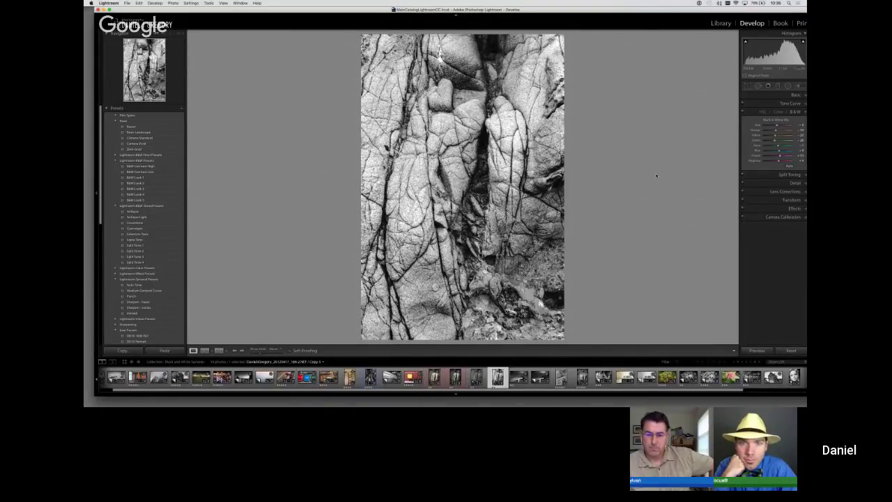
# Step: Set up an adjustment brush with strongly negative exposure and paint a mask over the pale figure-shaped rock beside the crevice
pyautogui.click(799, 87)
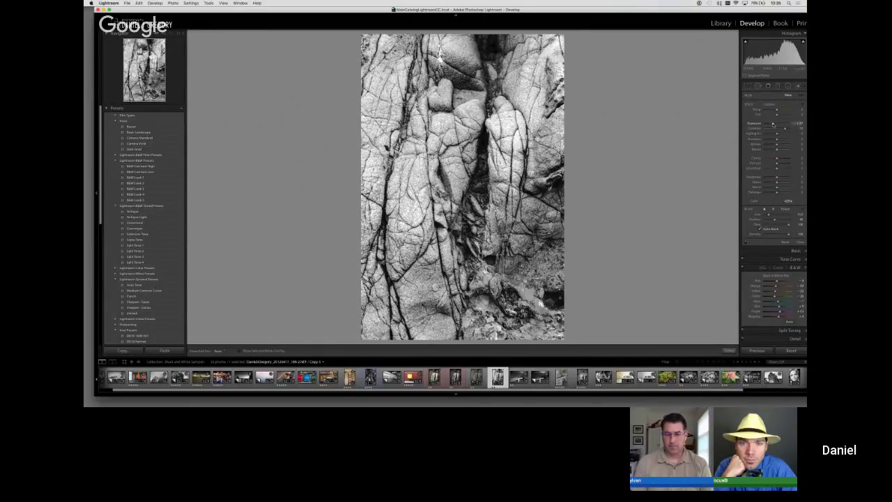
pyautogui.moveTo(774, 125); pyautogui.dragTo(762, 125)
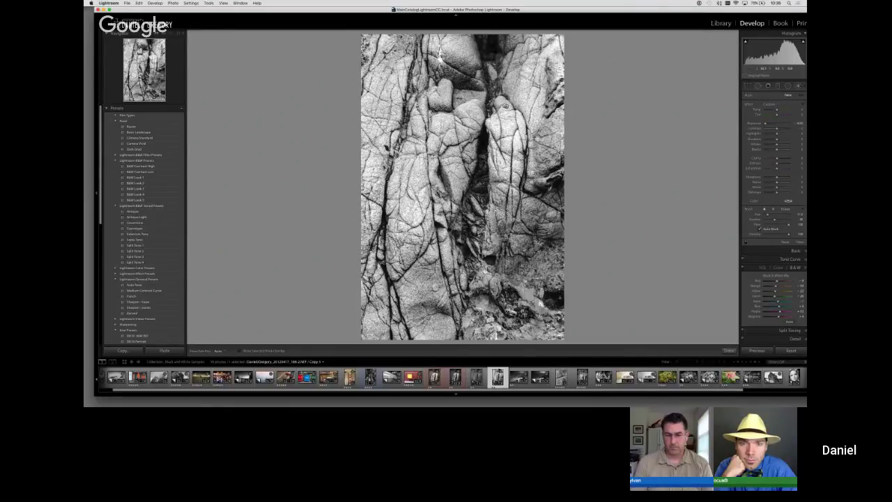
pyautogui.moveTo(504, 105)
pyautogui.mouseDown()
pyautogui.moveTo(505, 230)
pyautogui.moveTo(493, 209)
pyautogui.moveTo(497, 115)
pyautogui.moveTo(512, 143)
pyautogui.moveTo(509, 127)
pyautogui.mouseUp()
pyautogui.moveTo(477, 186)
pyautogui.mouseDown()
pyautogui.moveTo(478, 124)
pyautogui.moveTo(479, 167)
pyautogui.mouseUp()
pyautogui.moveTo(509, 240)
pyautogui.mouseDown()
pyautogui.moveTo(511, 223)
pyautogui.moveTo(503, 246)
pyautogui.moveTo(524, 202)
pyautogui.moveTo(531, 134)
pyautogui.mouseUp()
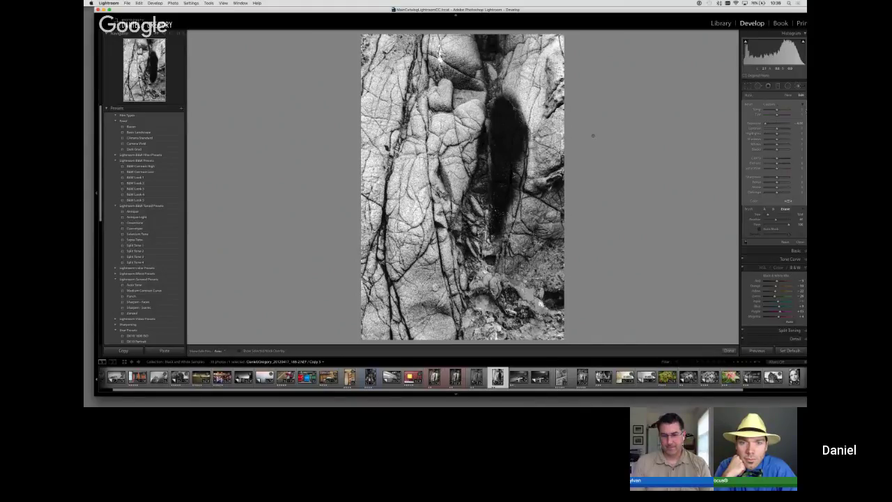
# Step: Ease the brush's negative exposure, hide the edit pin, and extend the mask to the missed parts of the pale rock
pyautogui.moveTo(767, 124); pyautogui.dragTo(772, 124)
pyautogui.press('h')
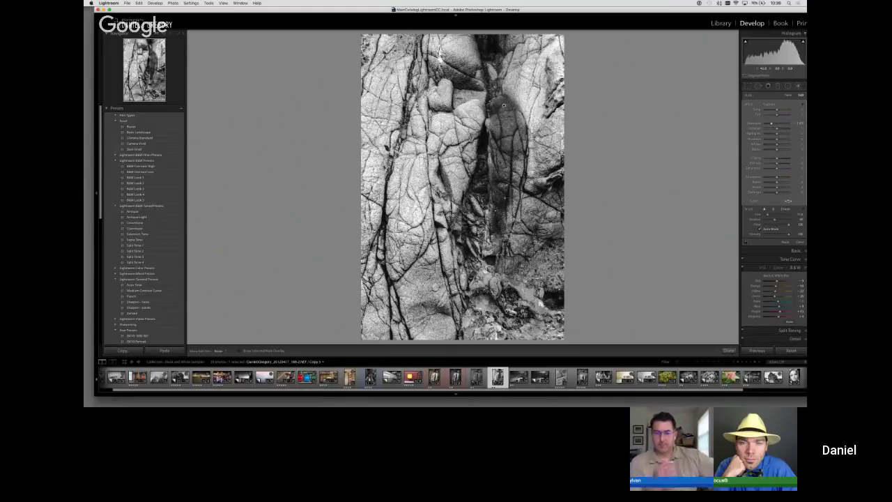
pyautogui.moveTo(519, 164)
pyautogui.mouseDown()
pyautogui.moveTo(494, 225)
pyautogui.moveTo(518, 187)
pyautogui.moveTo(524, 143)
pyautogui.moveTo(486, 118)
pyautogui.mouseUp()
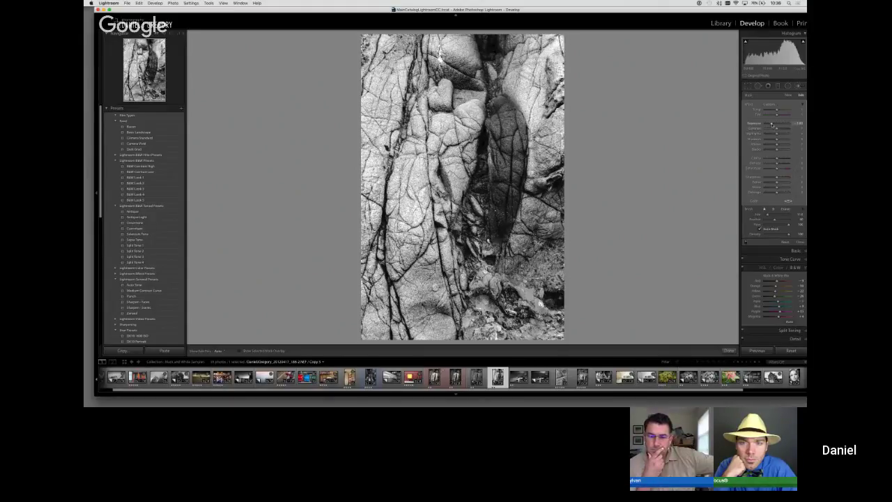
# Step: Give the masked rock slightly positive exposure, more contrast, fully lowered blacks and darker shadows
pyautogui.moveTo(771, 124); pyautogui.dragTo(779, 125)
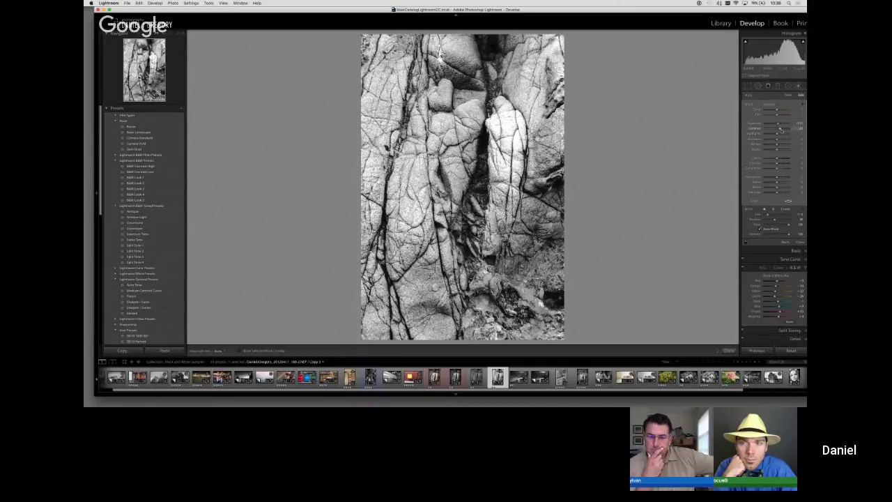
pyautogui.moveTo(778, 149); pyautogui.dragTo(751, 152)
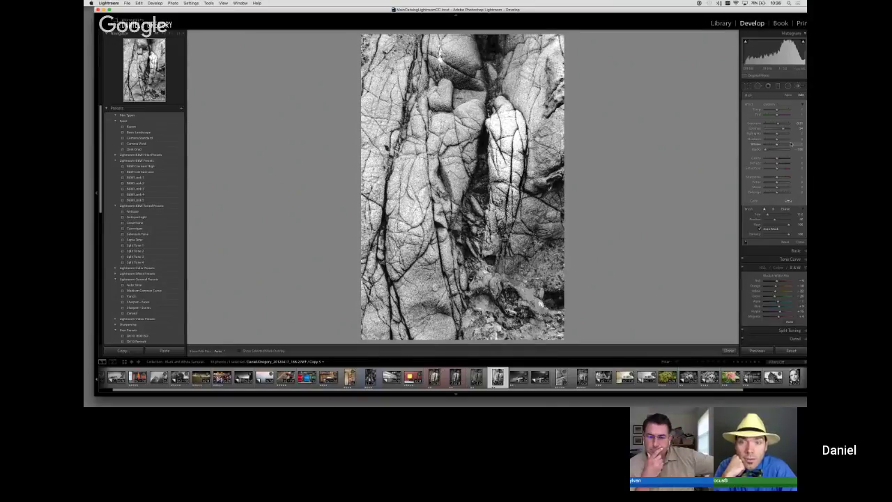
pyautogui.moveTo(777, 141)
pyautogui.mouseDown()
pyautogui.moveTo(769, 141)
pyautogui.moveTo(778, 144)
pyautogui.mouseUp()
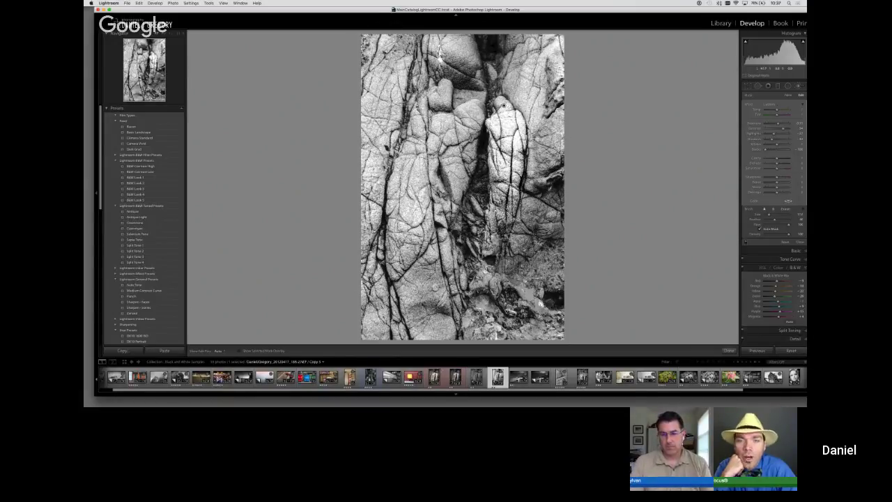
# Step: Mask the rock on the other side of the crevice with a new adjustment brush, brightening it with more contrast and fully lowered blacks
pyautogui.click(789, 94)
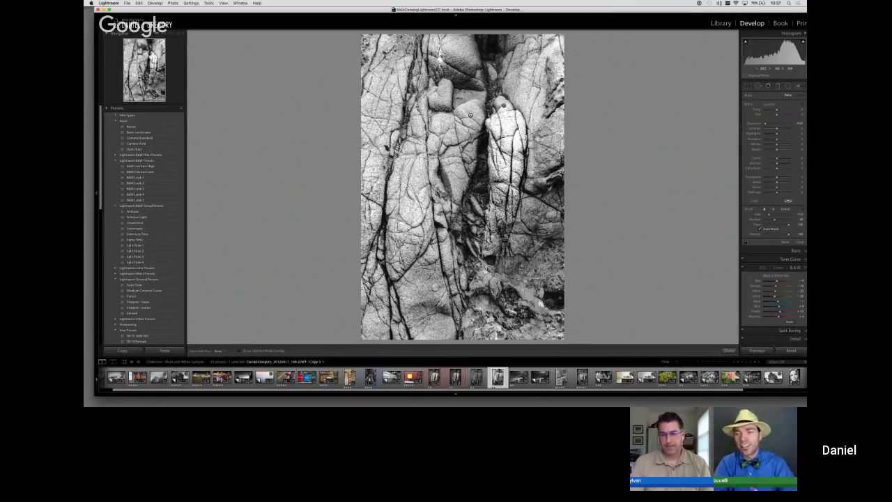
pyautogui.moveTo(469, 120)
pyautogui.mouseDown()
pyautogui.moveTo(457, 233)
pyautogui.moveTo(452, 139)
pyautogui.moveTo(458, 113)
pyautogui.moveTo(470, 115)
pyautogui.moveTo(435, 127)
pyautogui.moveTo(426, 148)
pyautogui.moveTo(455, 272)
pyautogui.moveTo(495, 259)
pyautogui.moveTo(491, 139)
pyautogui.moveTo(480, 262)
pyautogui.moveTo(474, 202)
pyautogui.mouseUp()
pyautogui.press('alt')
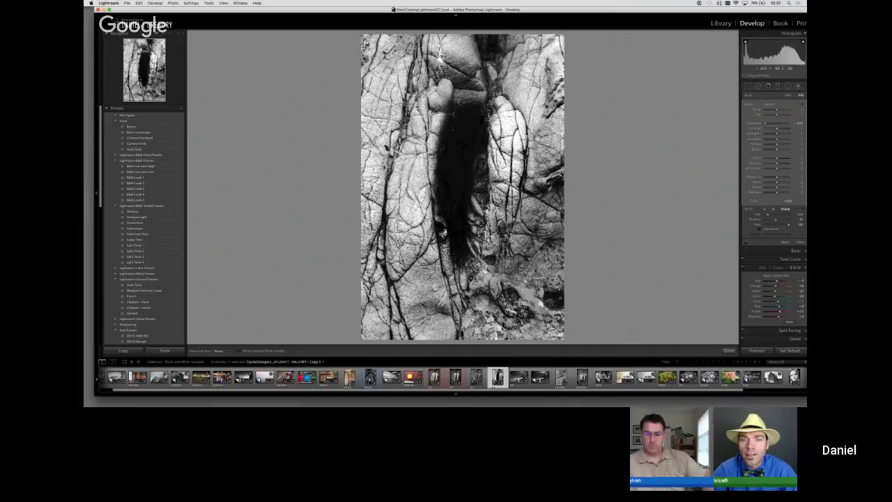
pyautogui.click(781, 125)
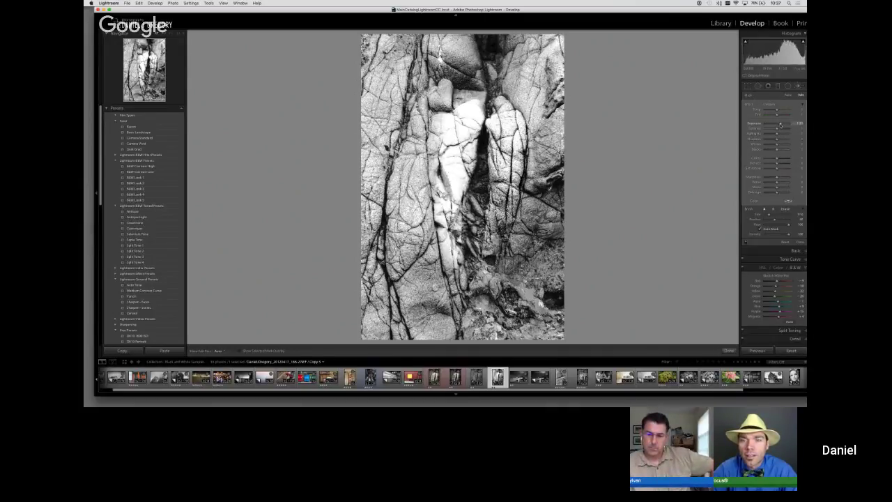
pyautogui.click(764, 149)
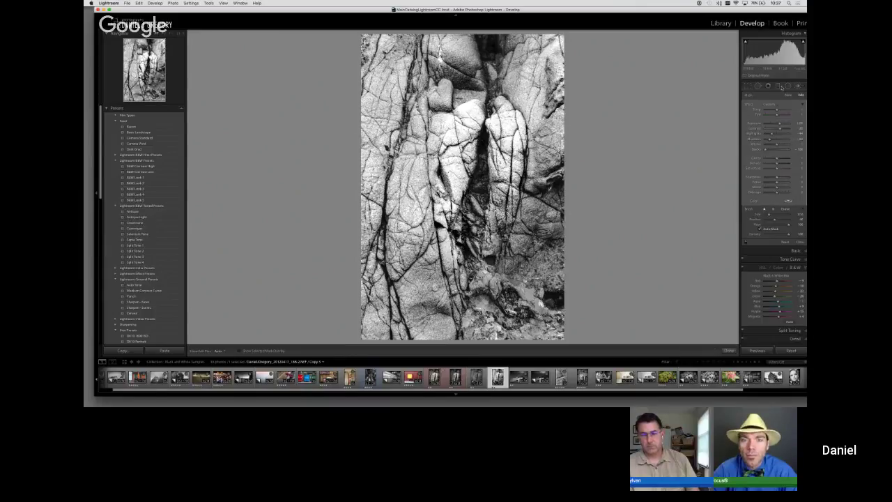
# Step: Darken all four edges of the rock photo with separate graduated filters at -4.00 exposure, tilting the upper and lower ones slightly
pyautogui.press('m')
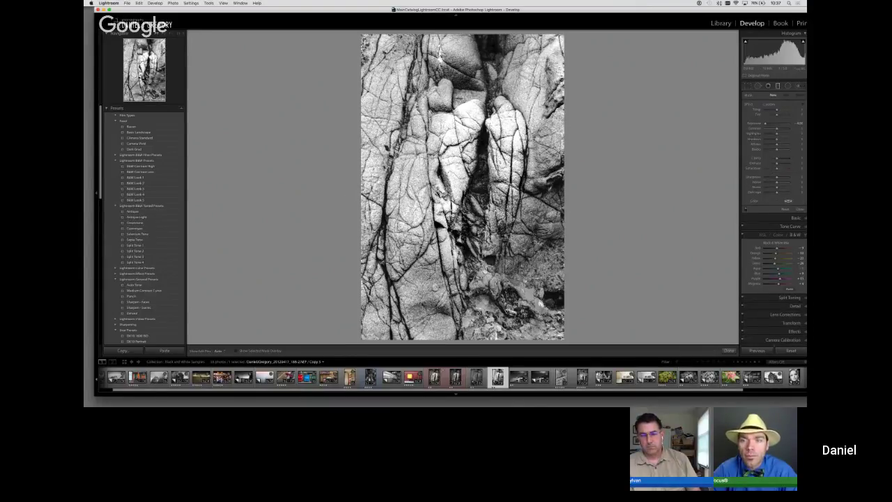
pyautogui.moveTo(353, 194); pyautogui.dragTo(478, 193)
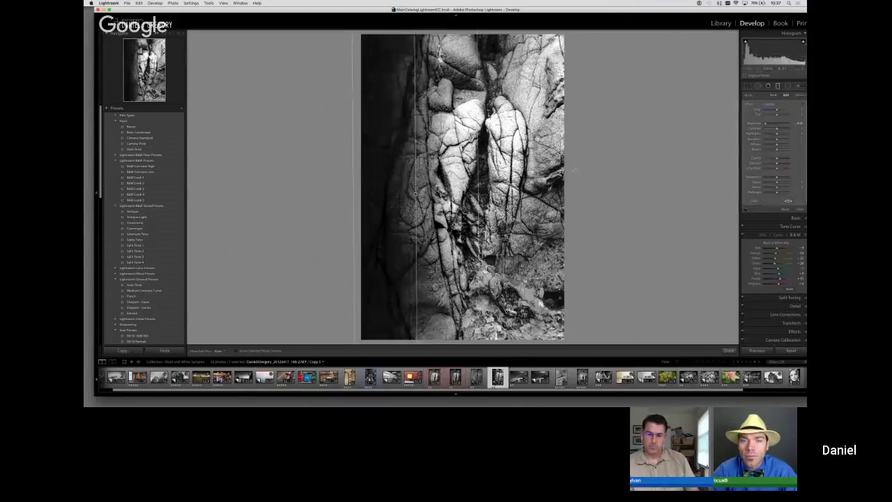
pyautogui.moveTo(575, 169); pyautogui.dragTo(549, 170)
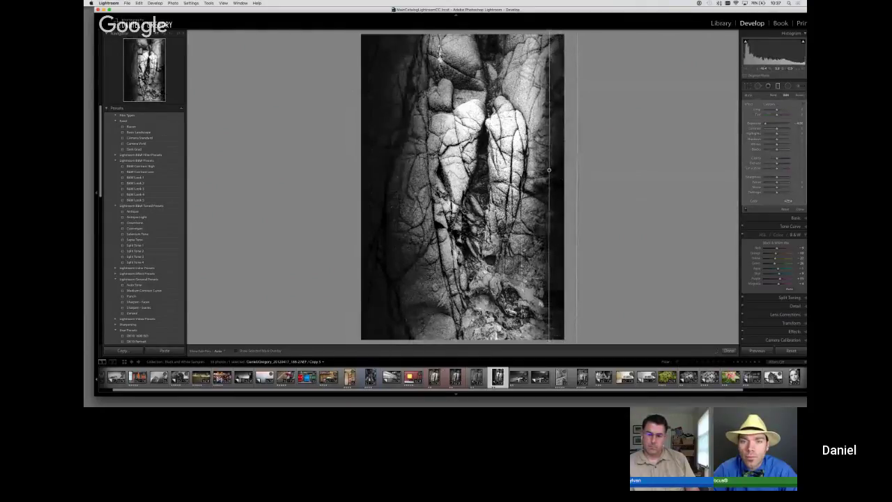
pyautogui.moveTo(457, 340); pyautogui.dragTo(463, 265)
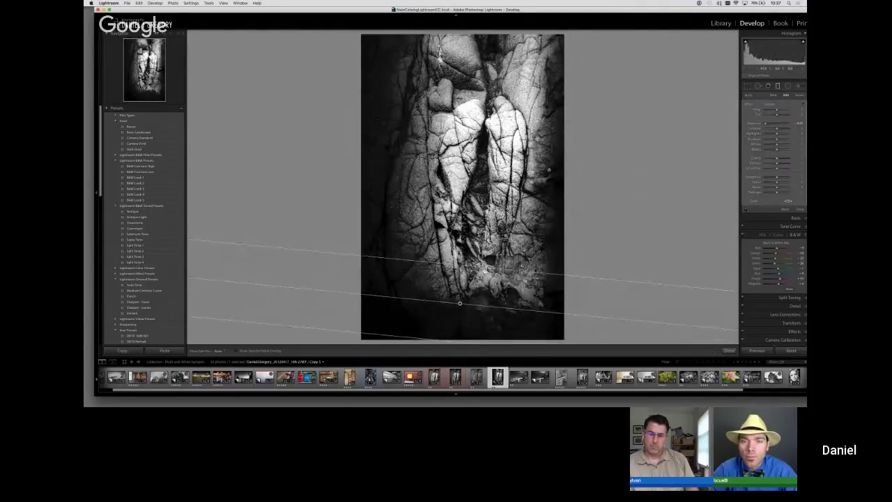
pyautogui.moveTo(478, 33); pyautogui.dragTo(473, 85)
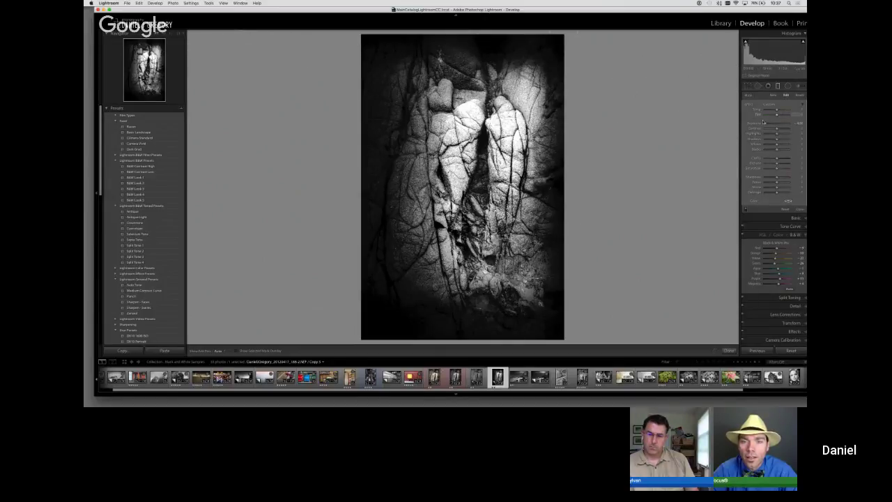
# Step: Ease the negative exposure of each edge's graduated filter so the rock photo's borders darken less strongly
pyautogui.moveTo(766, 124); pyautogui.dragTo(771, 124)
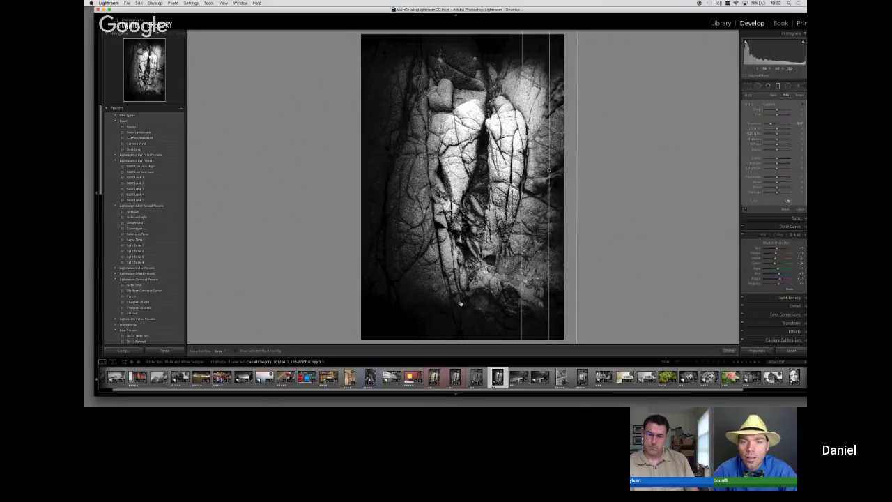
pyautogui.click(461, 304)
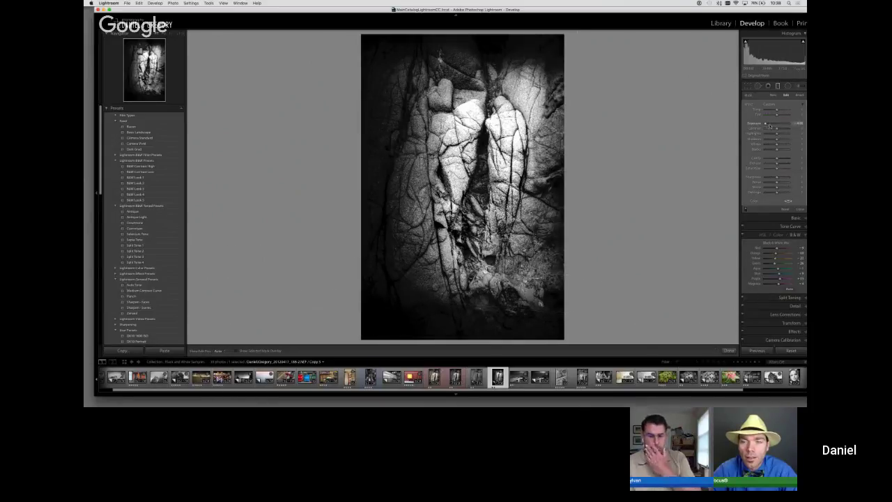
pyautogui.moveTo(769, 125); pyautogui.dragTo(772, 125)
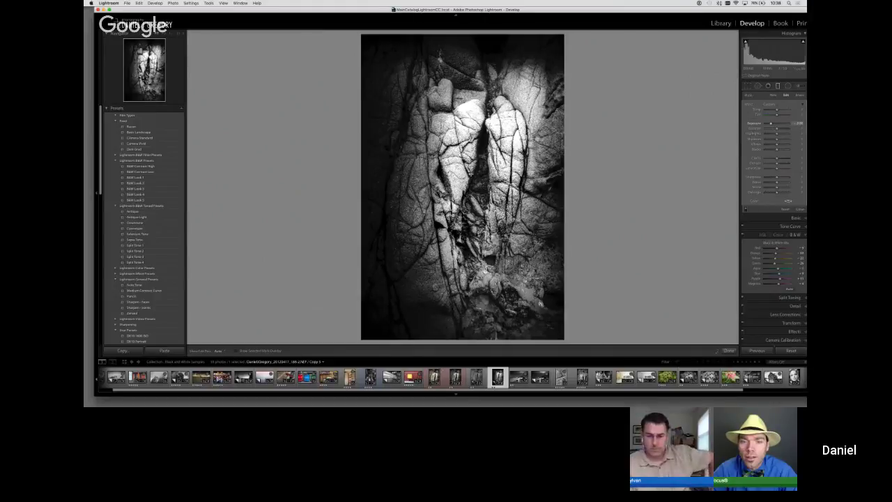
pyautogui.click(414, 195)
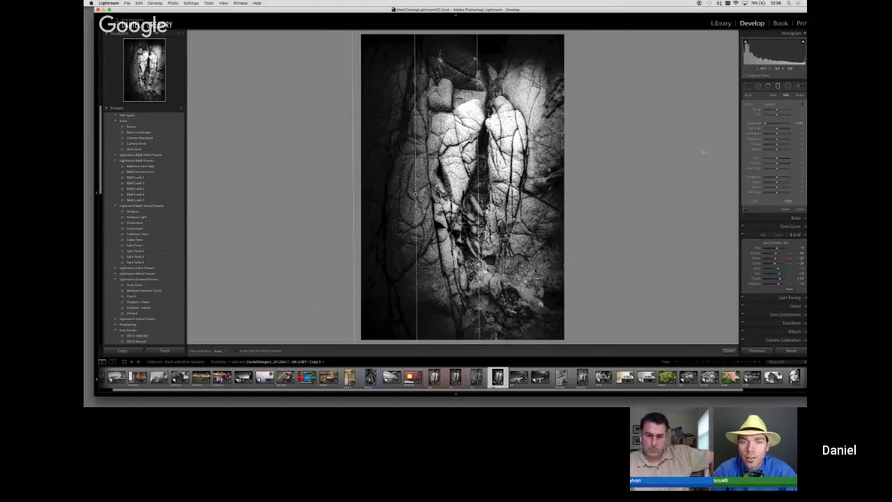
pyautogui.moveTo(770, 124); pyautogui.dragTo(774, 126)
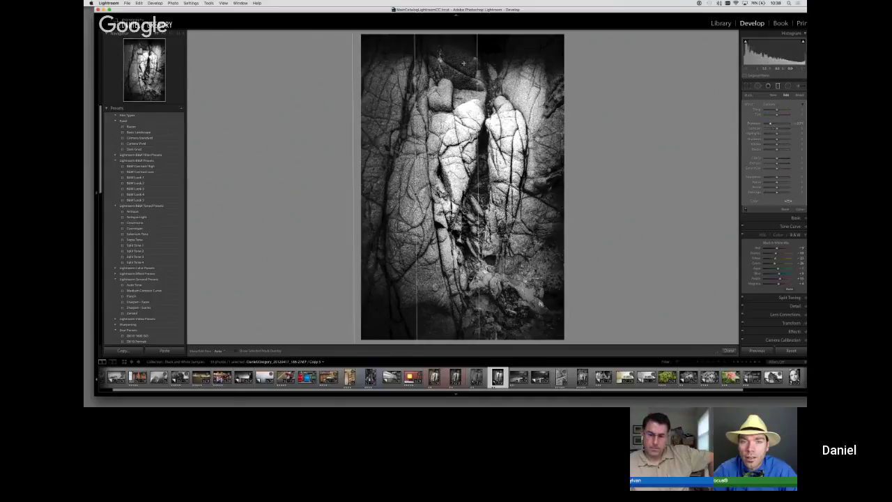
pyautogui.moveTo(473, 59); pyautogui.dragTo(488, 70)
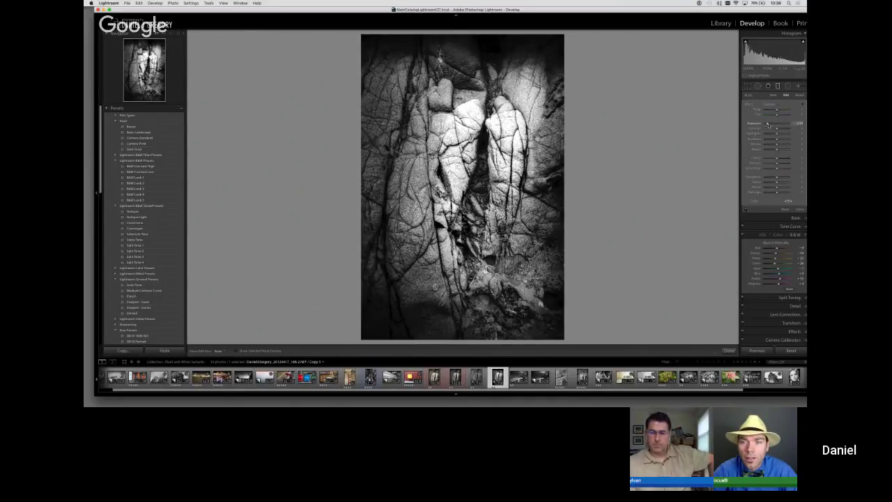
pyautogui.moveTo(766, 124); pyautogui.dragTo(770, 124)
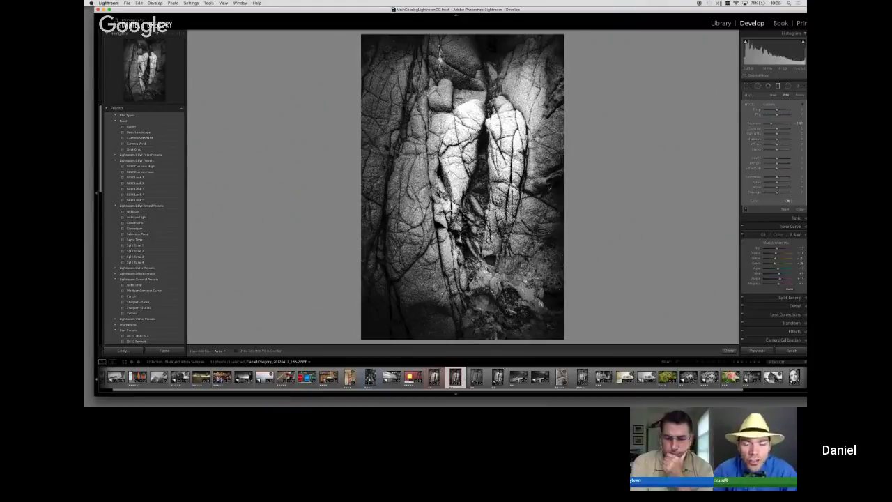
# Step: Compare the edited rock copy with the earlier black and white version, and view the other rock wall photos
pyautogui.click(498, 377)
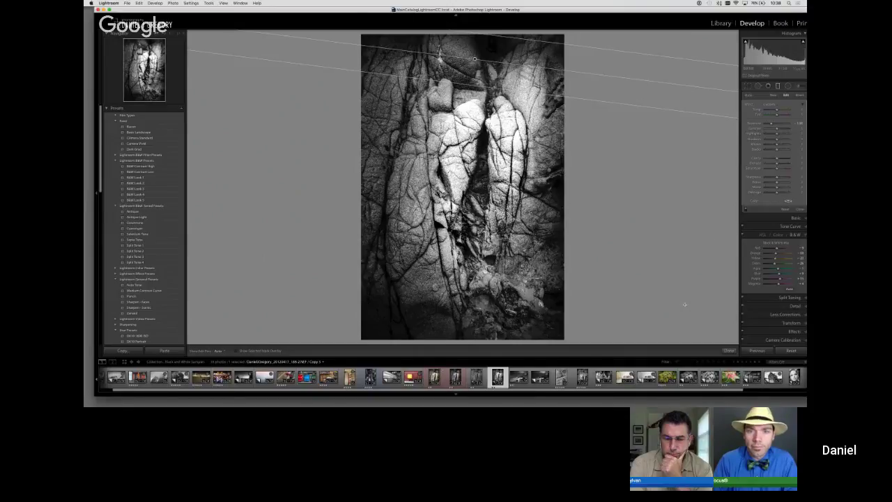
pyautogui.press('Left')
pyautogui.press('Left')
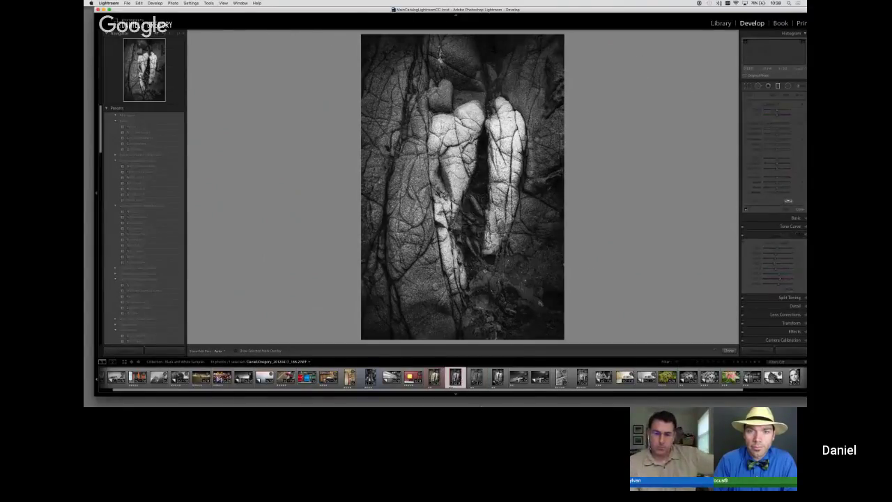
pyautogui.press('Right')
pyautogui.press('Right')
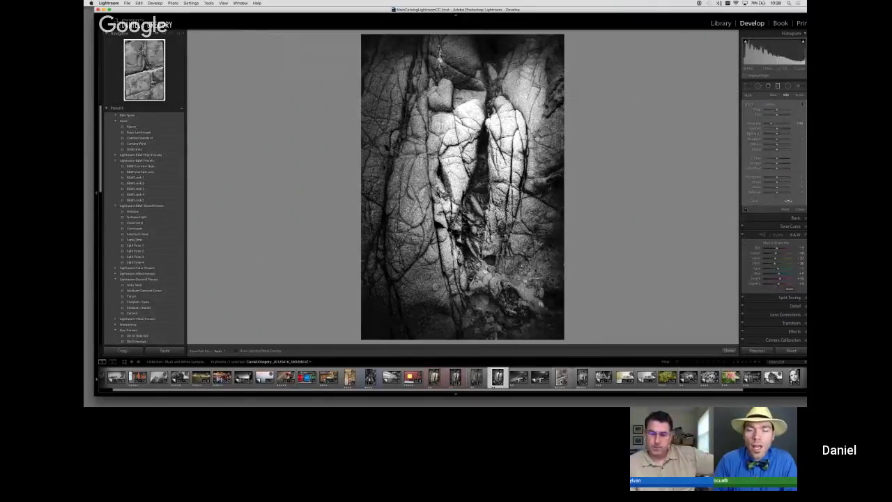
pyautogui.click(561, 376)
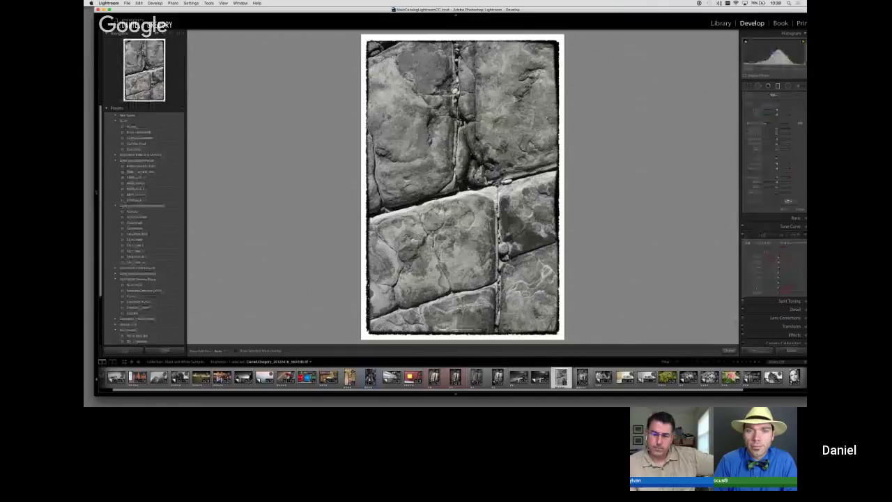
pyautogui.press('Right')
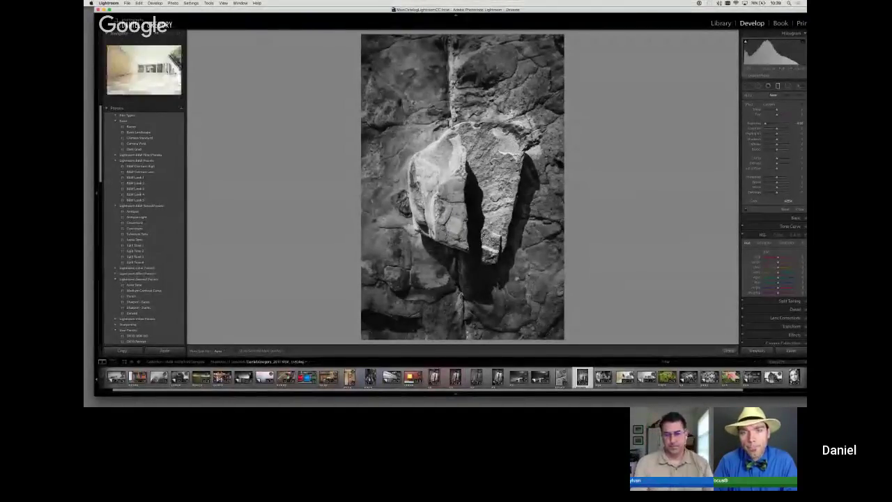
# Step: Convert the empty lobby photo with the escalator to black and white and enable its lens profile corrections
pyautogui.click(626, 376)
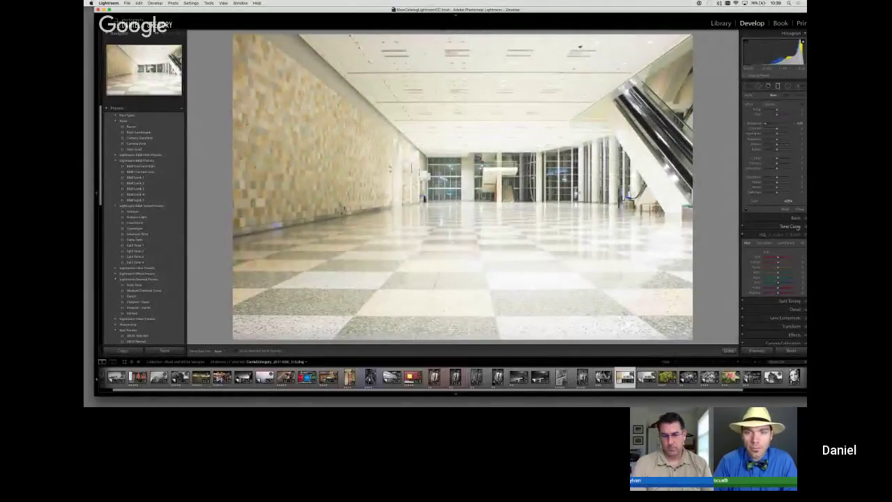
pyautogui.scroll(-1, 774, 279)
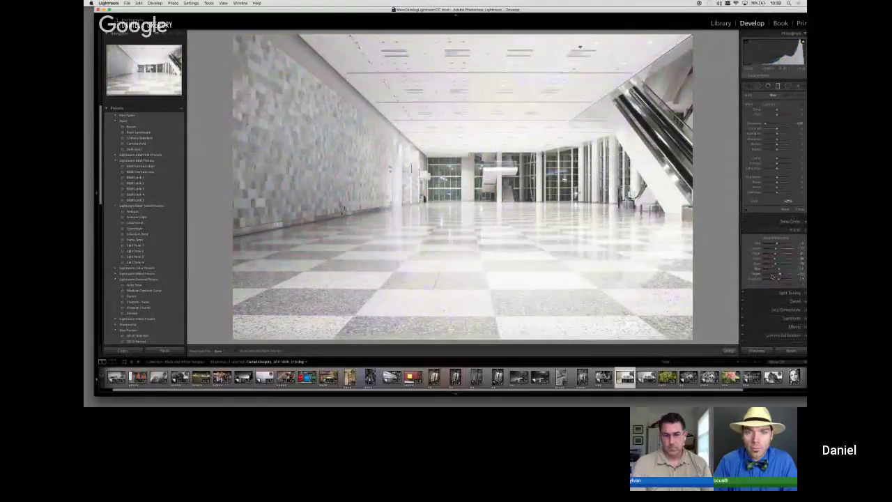
pyautogui.click(802, 329)
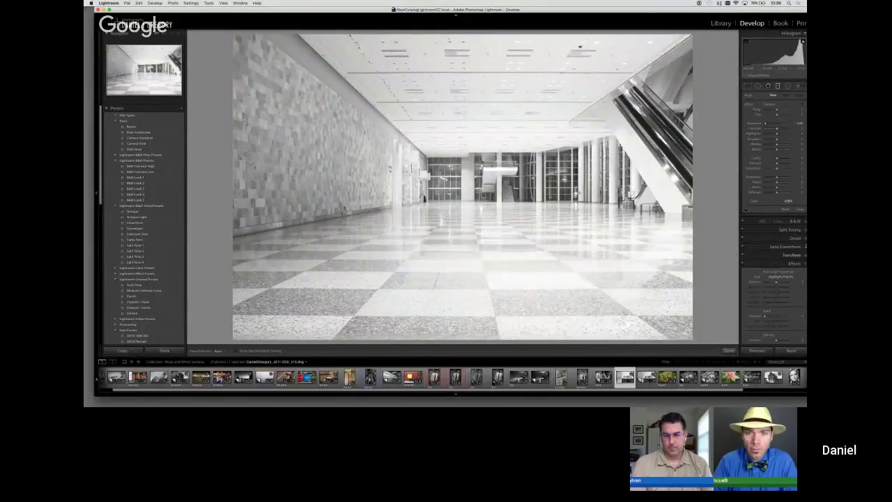
pyautogui.click(787, 247)
pyautogui.click(746, 273)
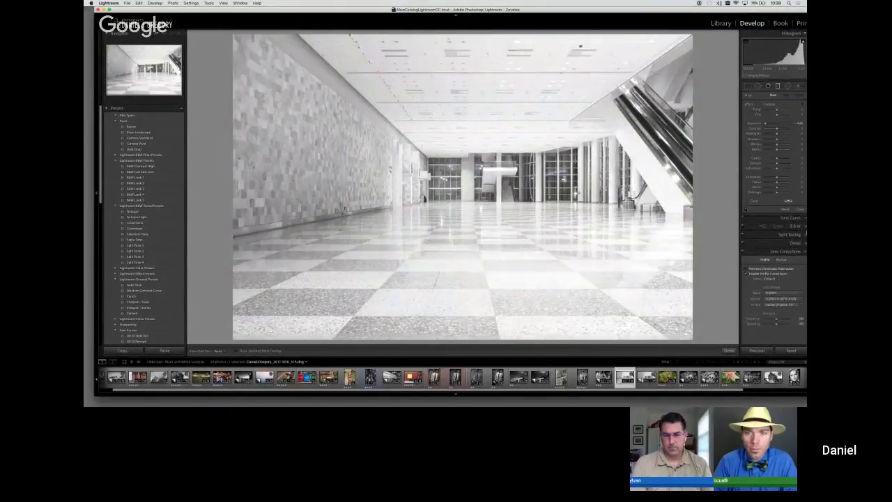
pyautogui.click(804, 251)
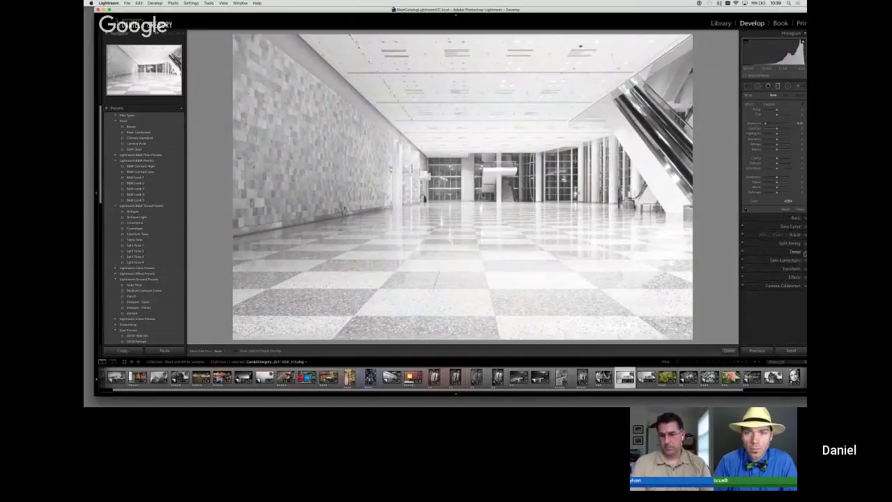
# Step: Apply a post-crop vignette with amount -100, midpoint 57, roundness +28 and feather 57, and raise its highlights protection
pyautogui.click(795, 277)
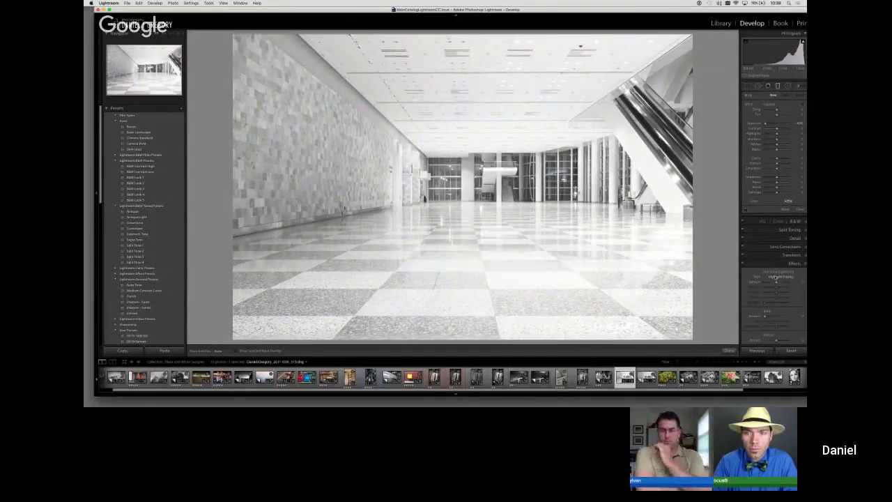
pyautogui.moveTo(781, 281); pyautogui.dragTo(784, 286)
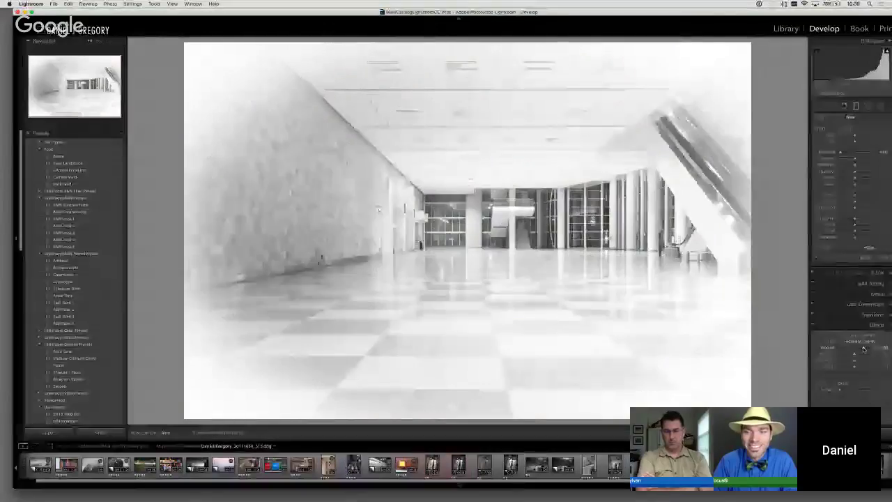
pyautogui.moveTo(863, 349); pyautogui.dragTo(857, 368)
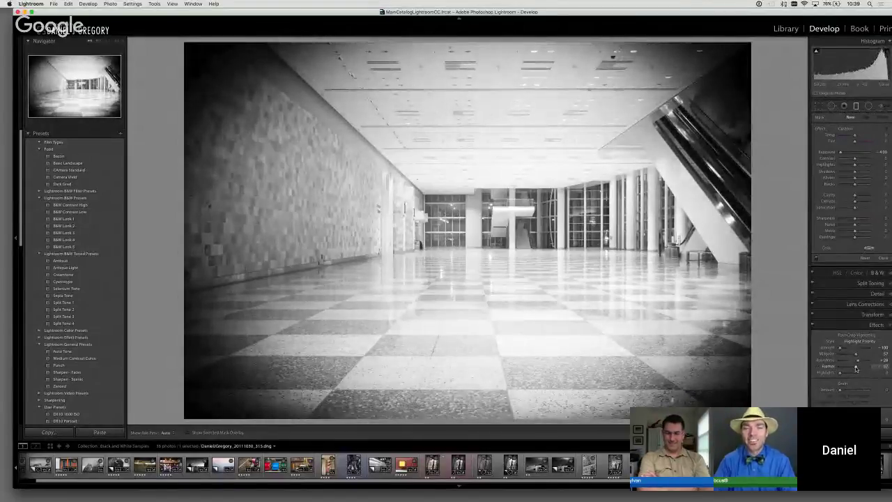
pyautogui.moveTo(840, 374)
pyautogui.mouseDown()
pyautogui.moveTo(861, 375)
pyautogui.moveTo(839, 376)
pyautogui.mouseUp()
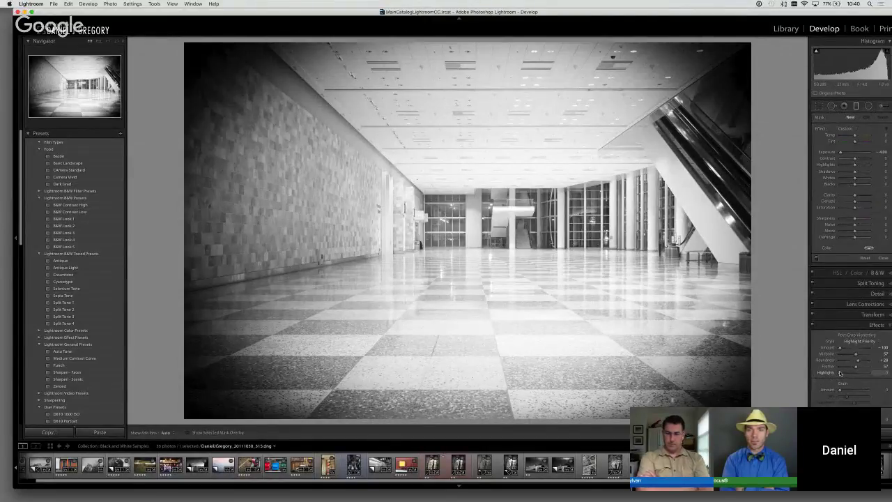
pyautogui.moveTo(840, 375); pyautogui.dragTo(853, 376)
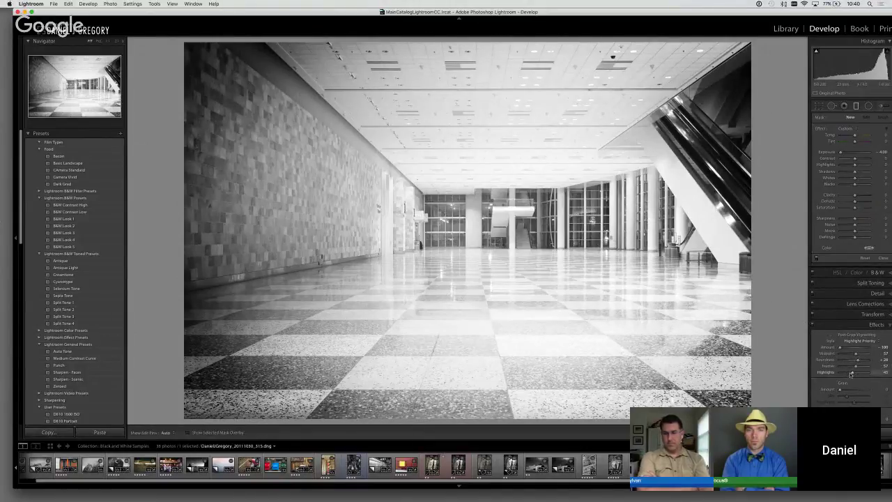
# Step: Try a slightly positive vignette amount, look through the styles while keeping Highlight Priority, and reset the amount to 0
pyautogui.moveTo(840, 347); pyautogui.dragTo(857, 349)
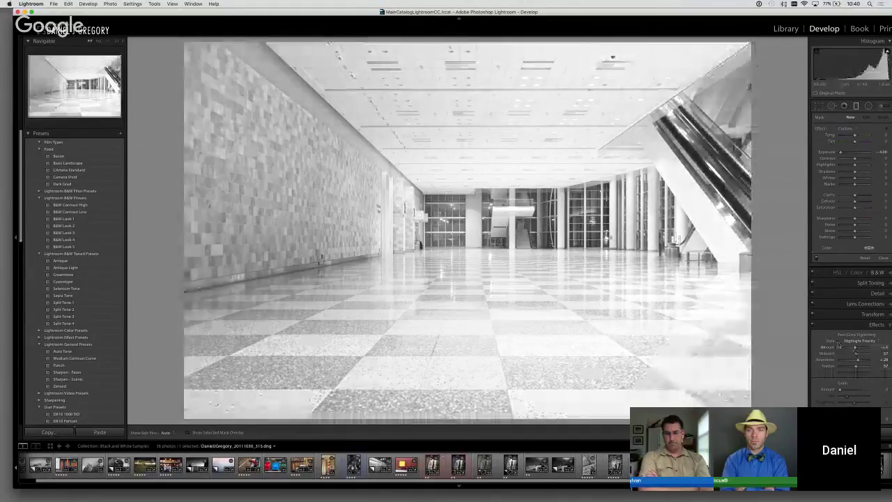
pyautogui.click(859, 340)
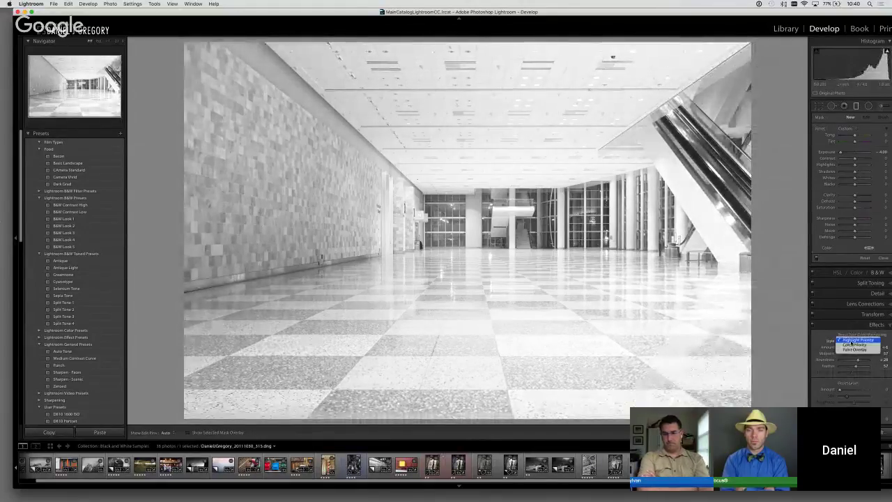
pyautogui.click(852, 341)
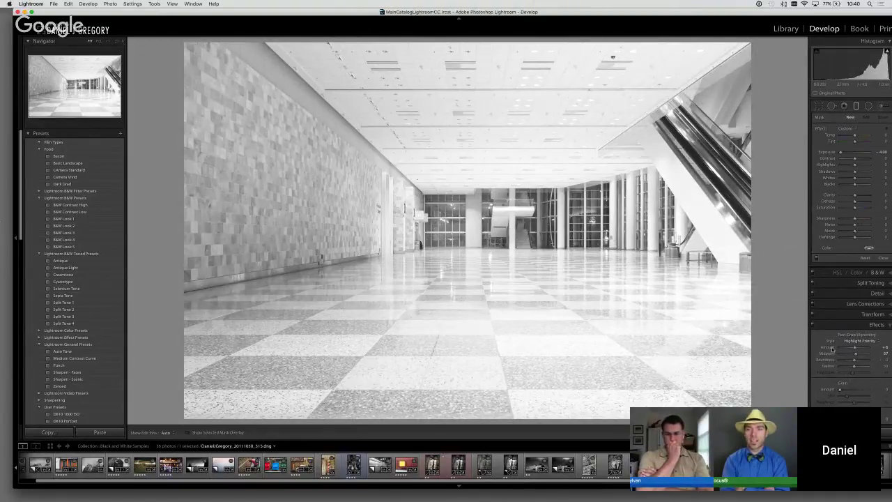
pyautogui.doubleClick(830, 348)
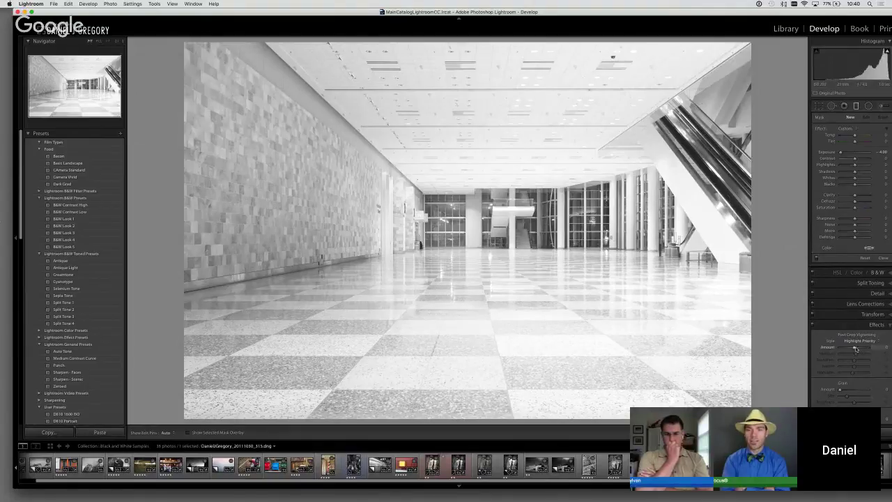
# Step: Apply a subtle dark vignette with amount -29 and highlights 23, and compare the lobby photo with and without the effect
pyautogui.moveTo(855, 349); pyautogui.dragTo(851, 349)
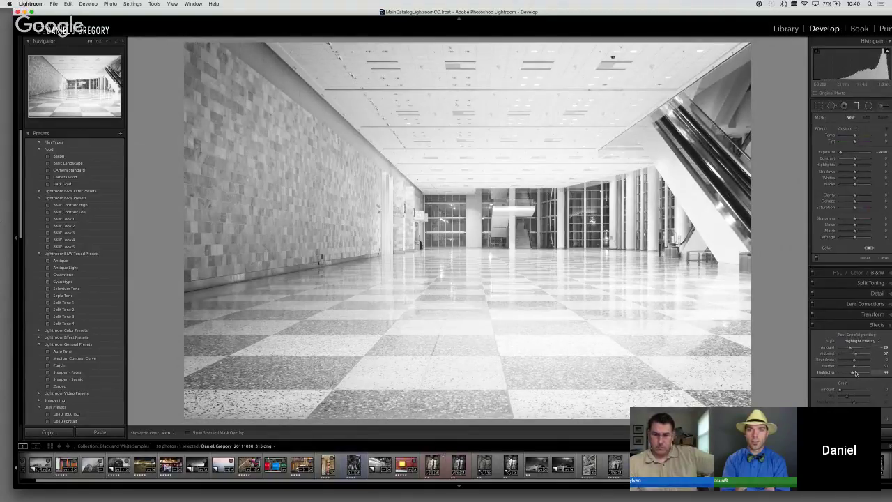
pyautogui.moveTo(853, 374); pyautogui.dragTo(849, 375)
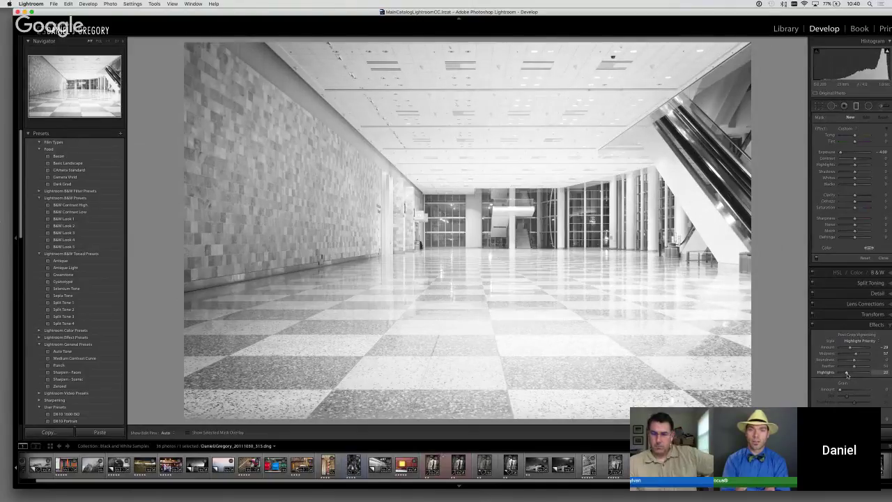
pyautogui.click(813, 325)
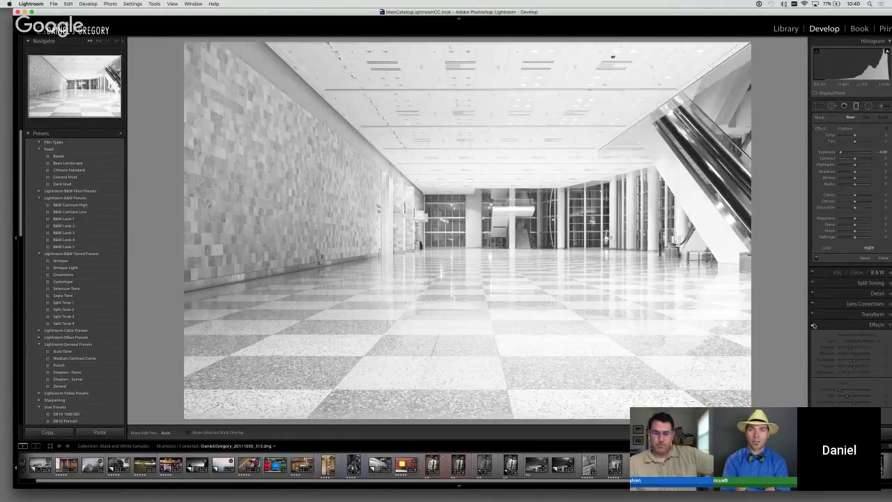
pyautogui.click(813, 325)
pyautogui.click(813, 325)
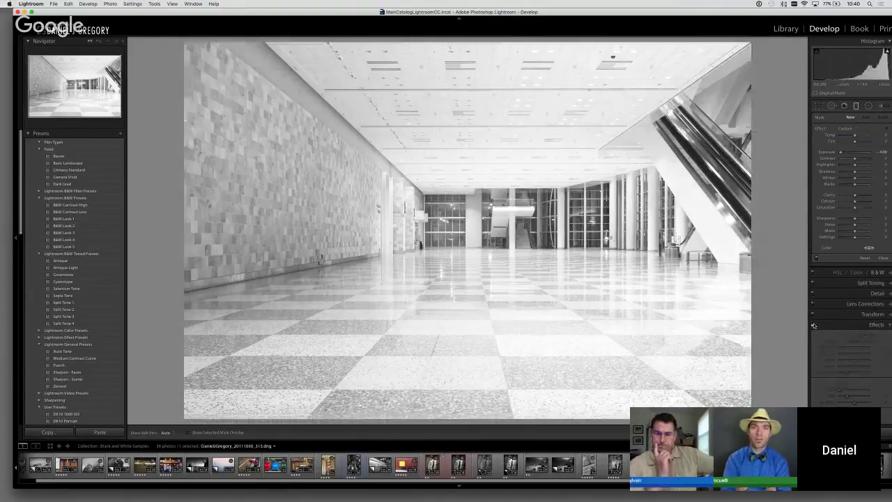
pyautogui.click(813, 325)
pyautogui.click(813, 325)
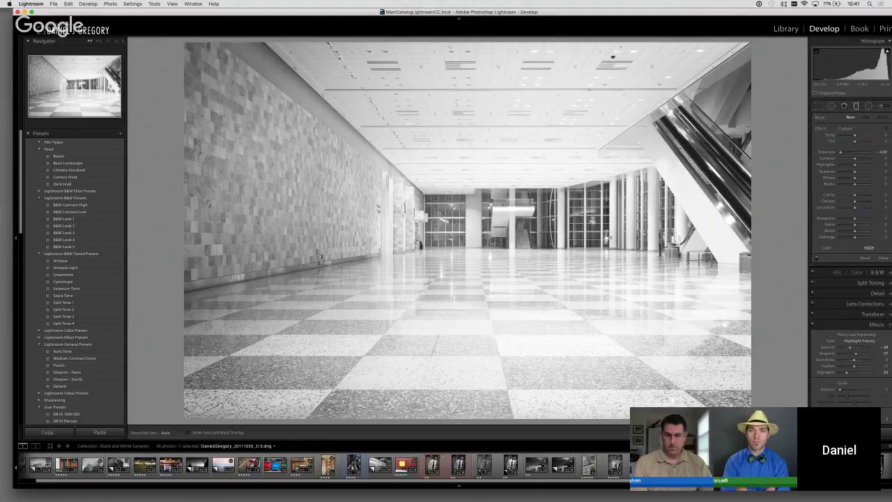
pyautogui.click(812, 324)
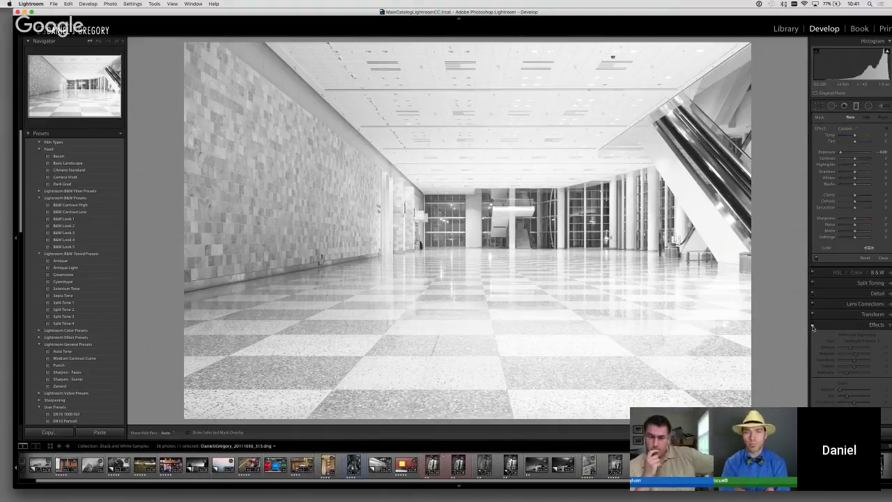
pyautogui.click(813, 325)
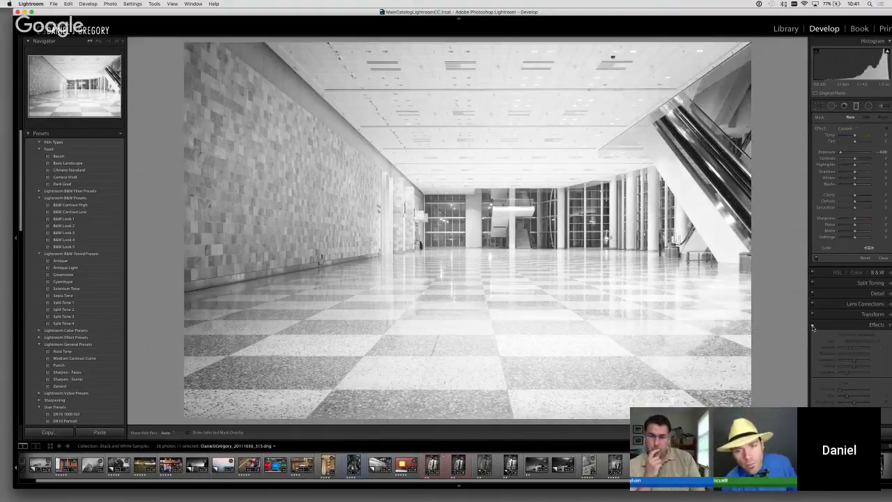
pyautogui.click(813, 326)
pyautogui.click(813, 325)
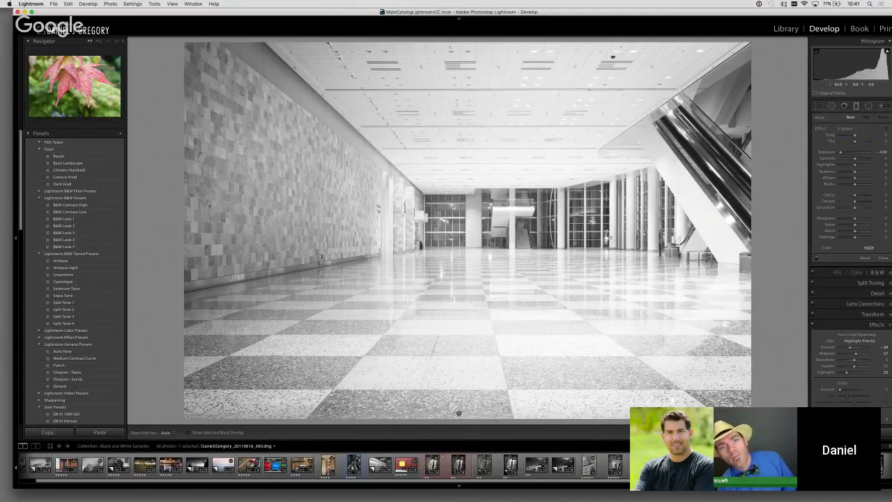
# Step: Raise the lobby photo's sharpening amount to 69 while previewing the sharpening in grayscale
pyautogui.hscroll(4, 508, 481)
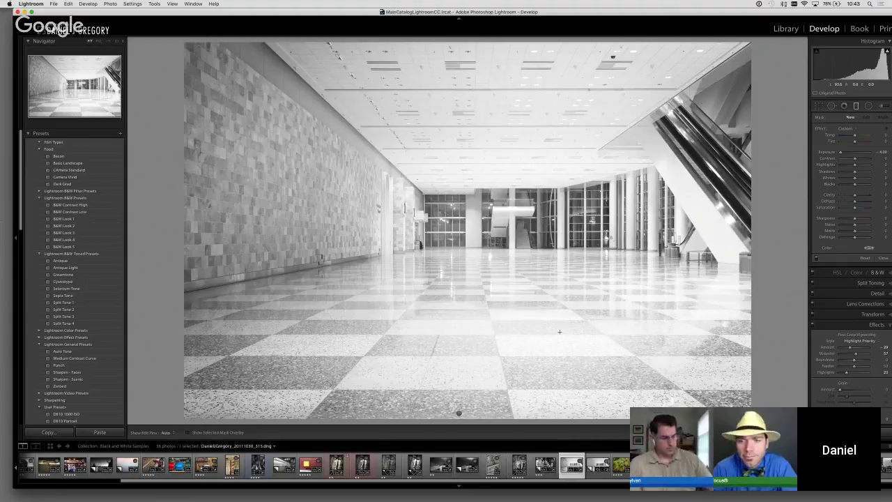
pyautogui.click(890, 294)
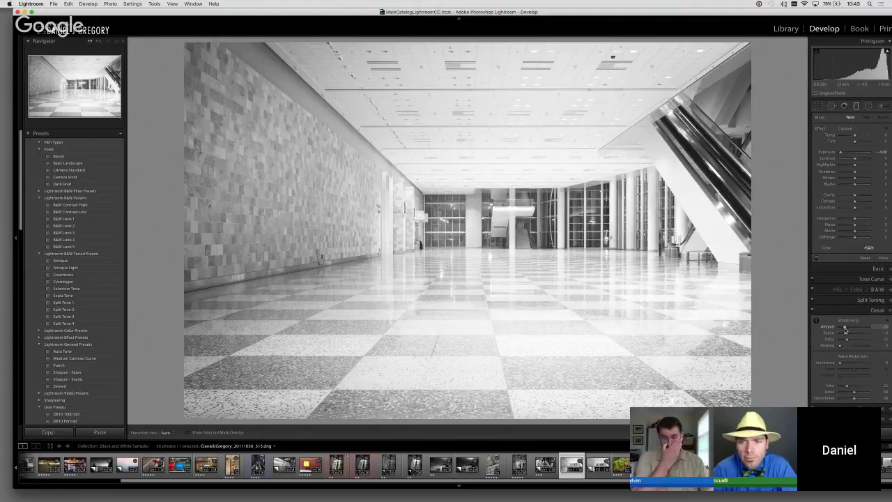
pyautogui.press('alt')
pyautogui.moveTo(846, 330)
pyautogui.mouseDown()
pyautogui.moveTo(868, 329)
pyautogui.moveTo(855, 330)
pyautogui.mouseUp()
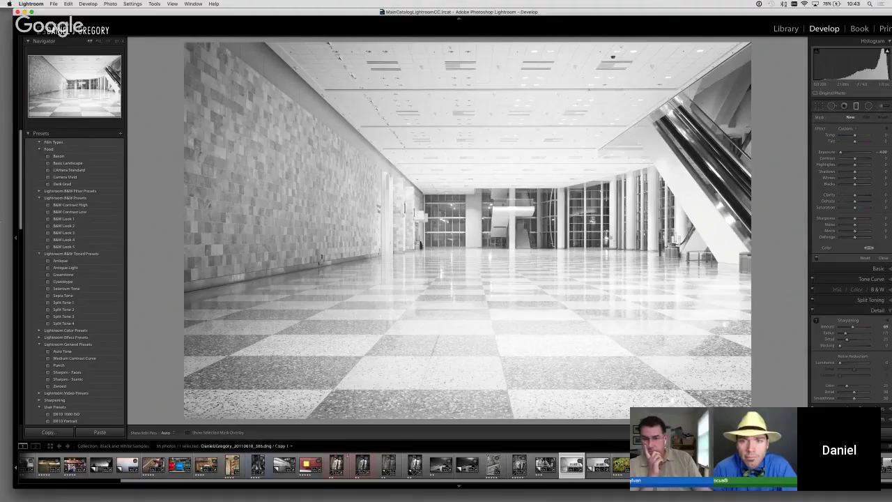
# Step: Sharpen the green and red maple leaf photo with amount 18 and radius 1.2, preview the masking, and return masking to its minimum
pyautogui.press('Right')
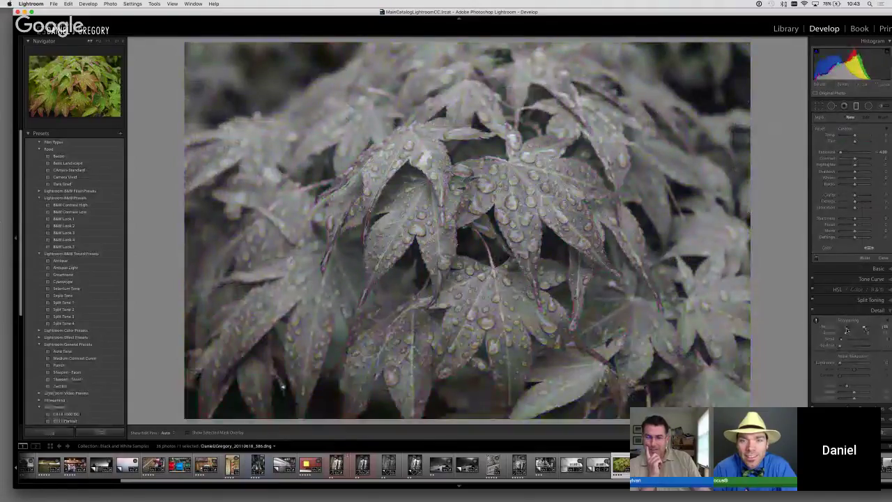
pyautogui.moveTo(872, 328); pyautogui.dragTo(845, 330)
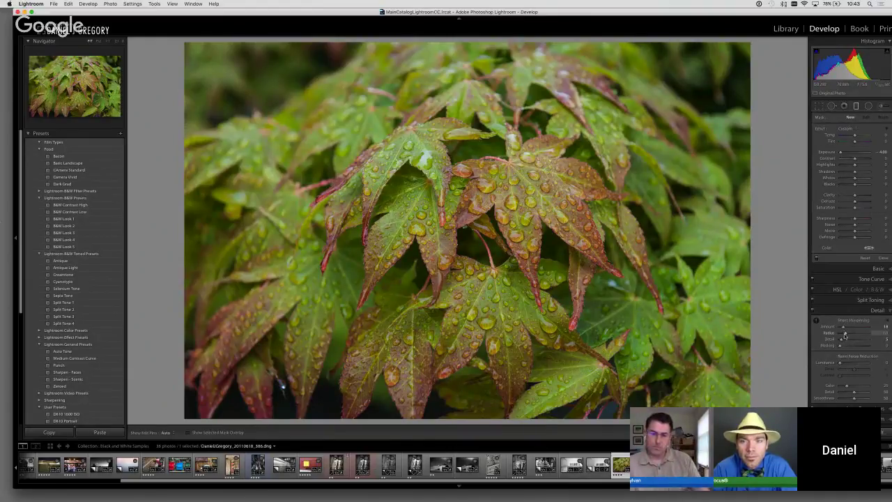
pyautogui.moveTo(846, 336)
pyautogui.mouseDown()
pyautogui.moveTo(886, 333)
pyautogui.moveTo(838, 343)
pyautogui.moveTo(873, 339)
pyautogui.moveTo(852, 348)
pyautogui.mouseUp()
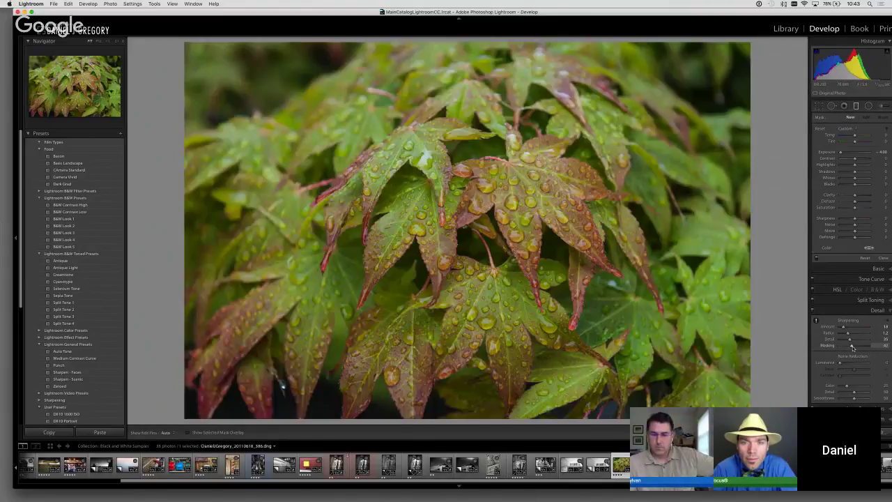
pyautogui.moveTo(852, 348); pyautogui.dragTo(844, 347)
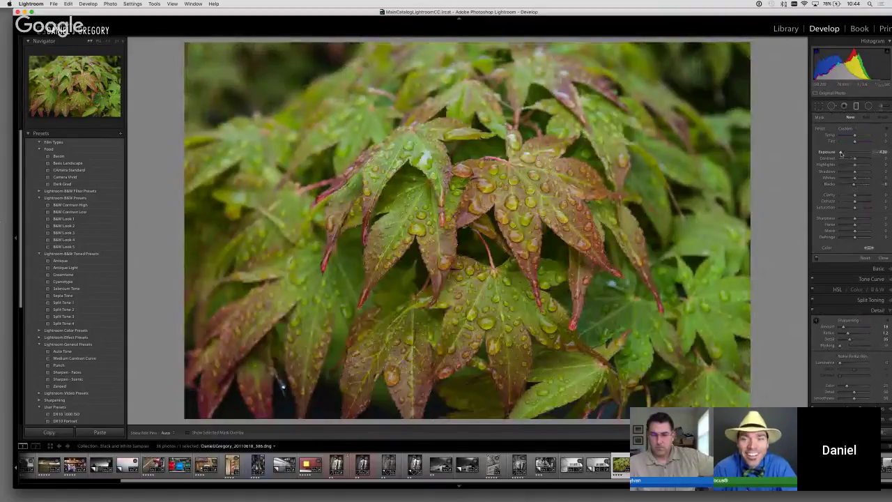
# Step: Set the local adjustment's exposure to -1.20 with reduced contrast, and lower the photo's overall exposure to -0.25 with brighter highlights and deeper shadows
pyautogui.moveTo(841, 153)
pyautogui.mouseDown()
pyautogui.moveTo(852, 160)
pyautogui.moveTo(842, 165)
pyautogui.mouseUp()
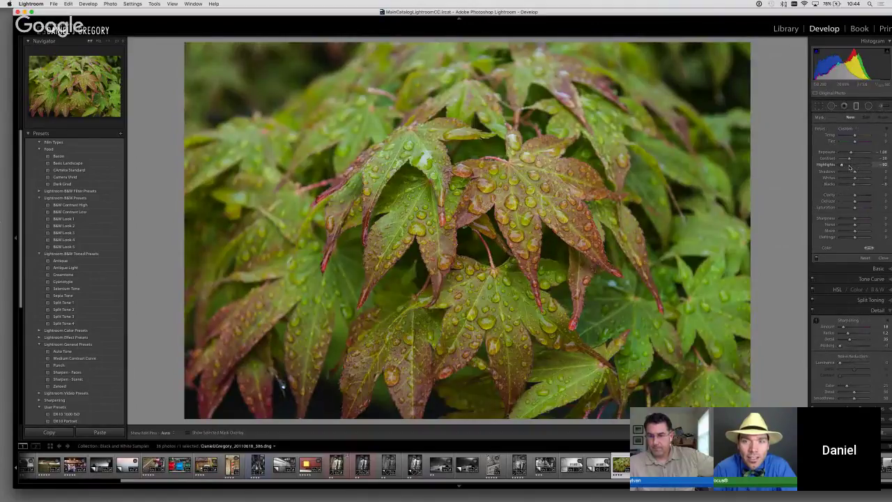
pyautogui.click(854, 165)
pyautogui.click(856, 268)
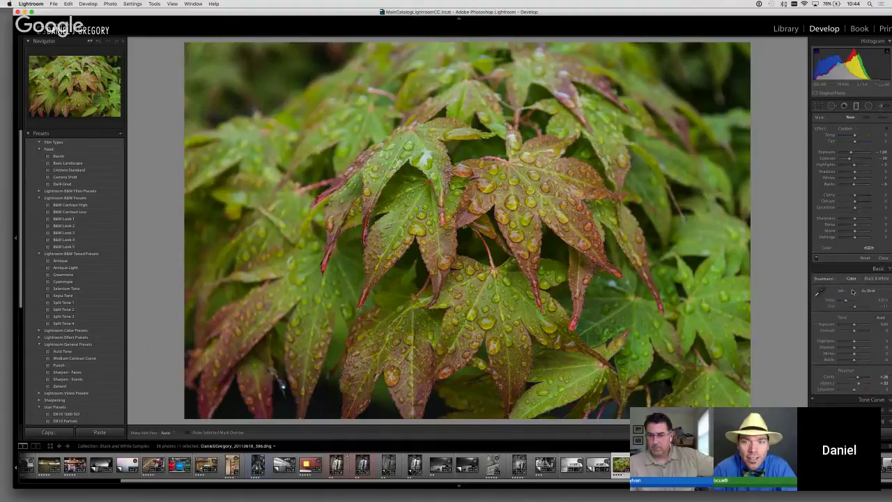
pyautogui.moveTo(855, 326); pyautogui.dragTo(850, 347)
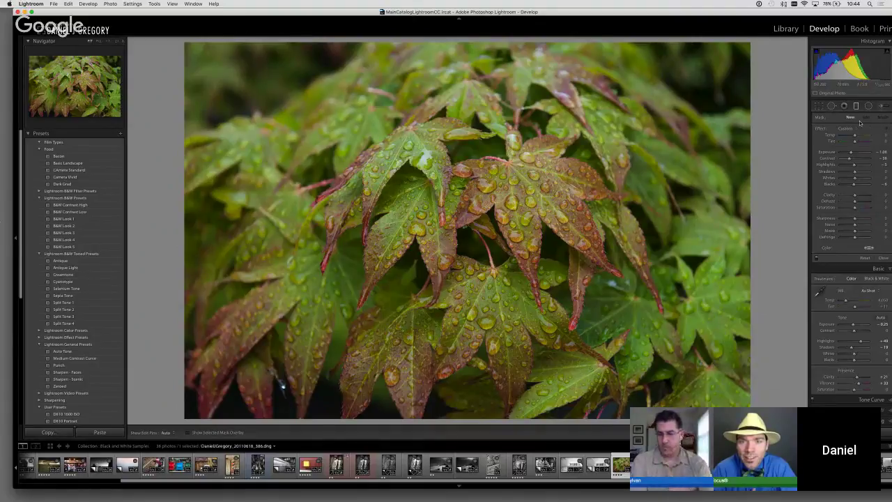
# Step: Darken the central red leaf by painting over it with the adjustment brush, using Auto Mask
pyautogui.click(884, 107)
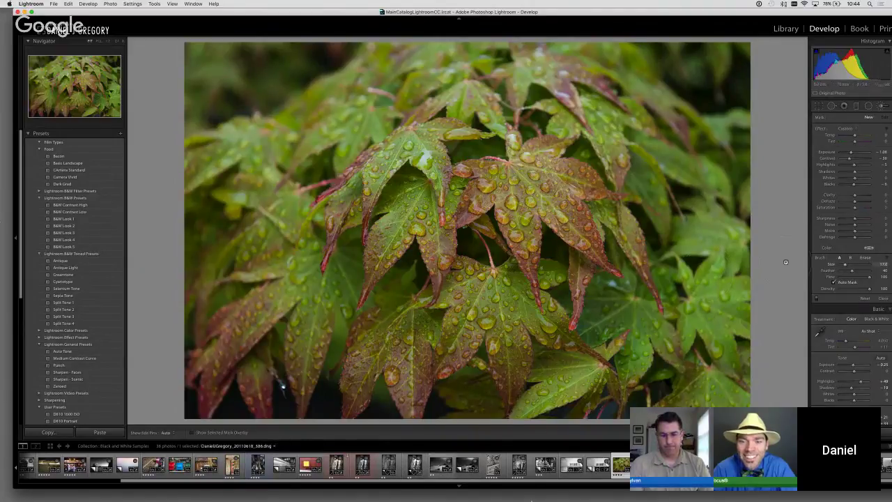
pyautogui.press('h')
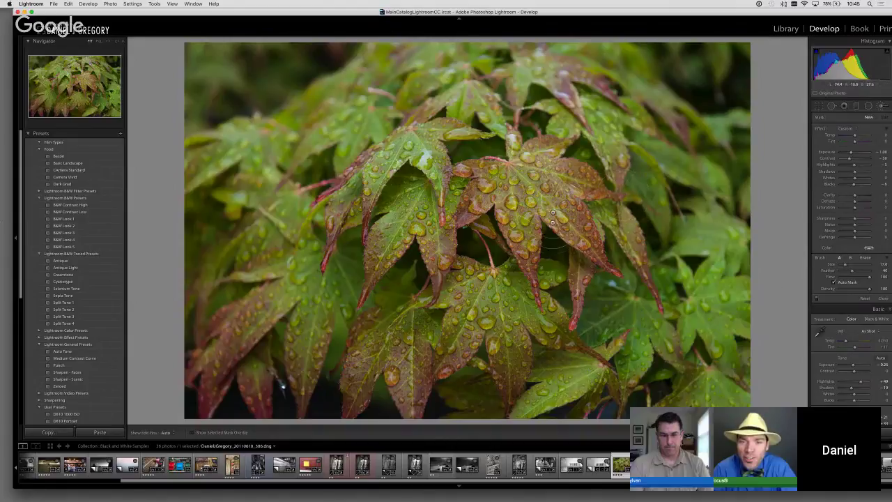
pyautogui.moveTo(586, 210)
pyautogui.mouseDown()
pyautogui.moveTo(509, 195)
pyautogui.moveTo(453, 209)
pyautogui.mouseUp()
pyautogui.moveTo(583, 172)
pyautogui.mouseDown()
pyautogui.moveTo(532, 162)
pyautogui.moveTo(576, 177)
pyautogui.moveTo(530, 262)
pyautogui.moveTo(551, 253)
pyautogui.mouseUp()
pyautogui.press('h')
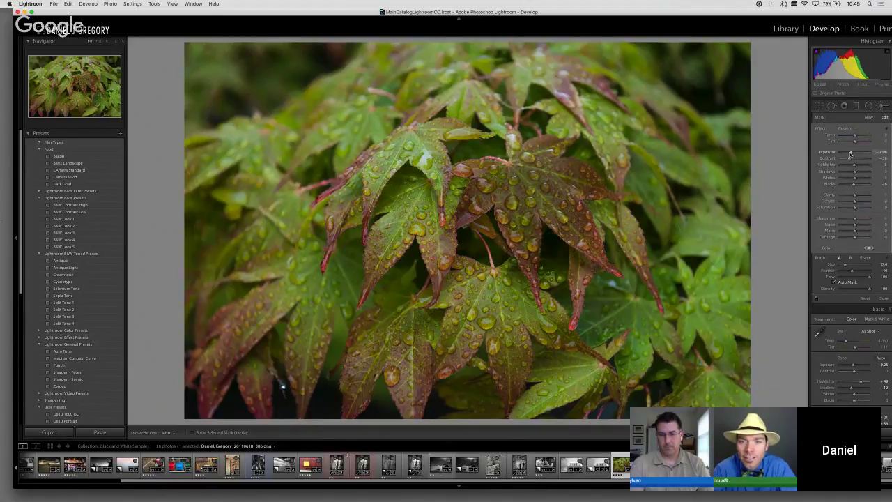
# Step: Darken the brushed leaf strongly with much lower exposure and highlights, and raise its contrast and shadows
pyautogui.moveTo(849, 153); pyautogui.dragTo(861, 171)
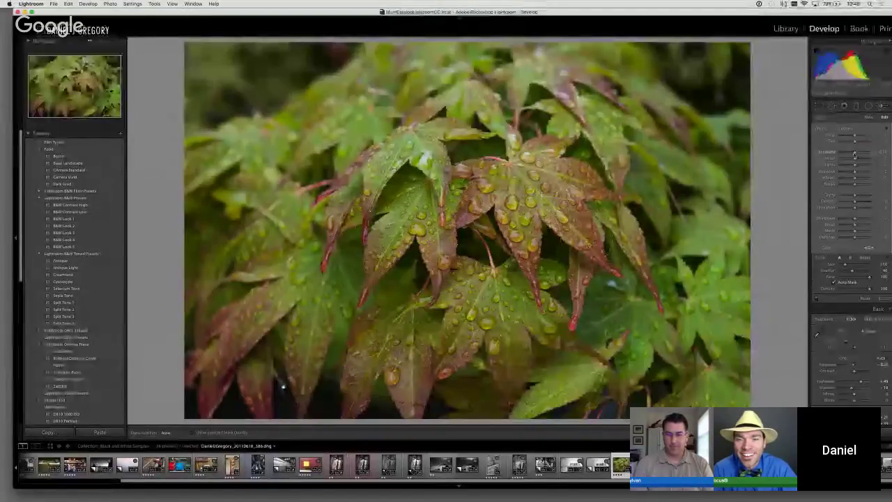
pyautogui.moveTo(854, 152); pyautogui.dragTo(848, 153)
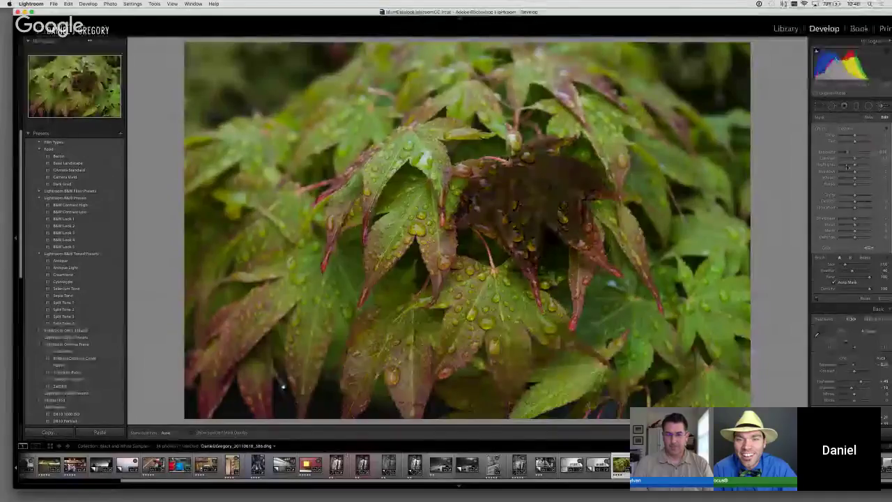
pyautogui.click(847, 165)
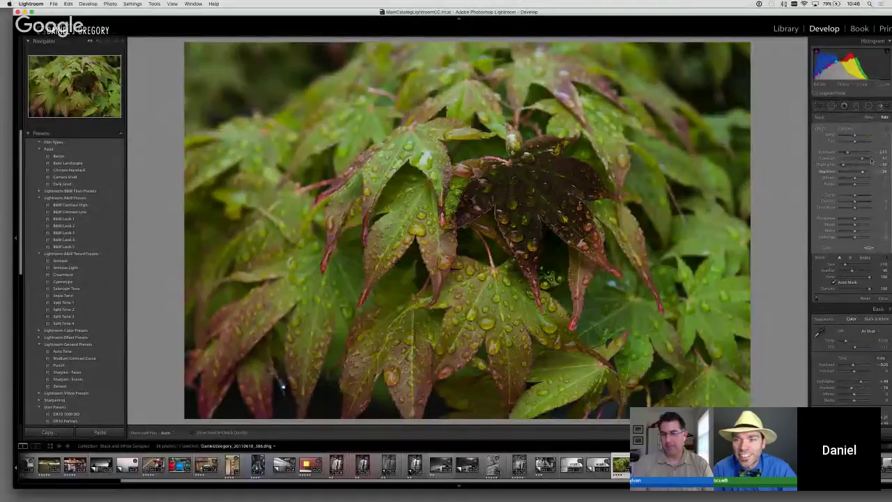
# Step: Reduce the overall strength of the brushed leaf adjustment with the single combined amount, and show the individual settings again
pyautogui.click(888, 129)
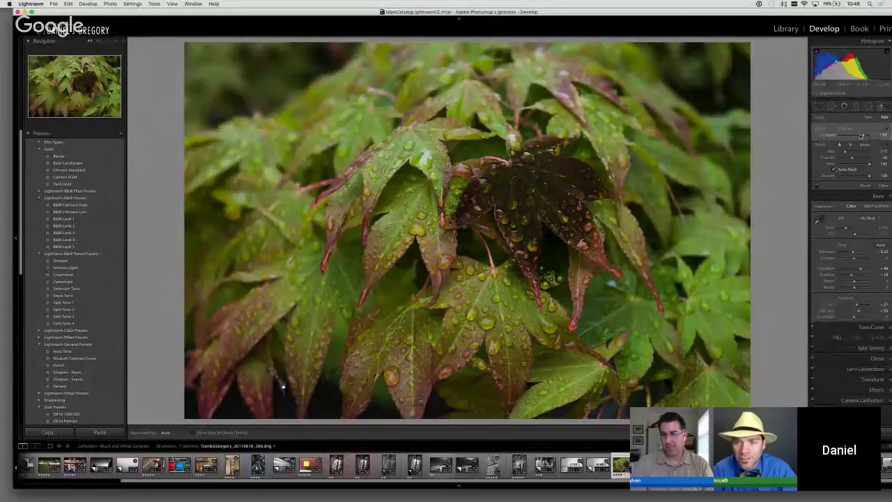
pyautogui.moveTo(865, 136); pyautogui.dragTo(850, 138)
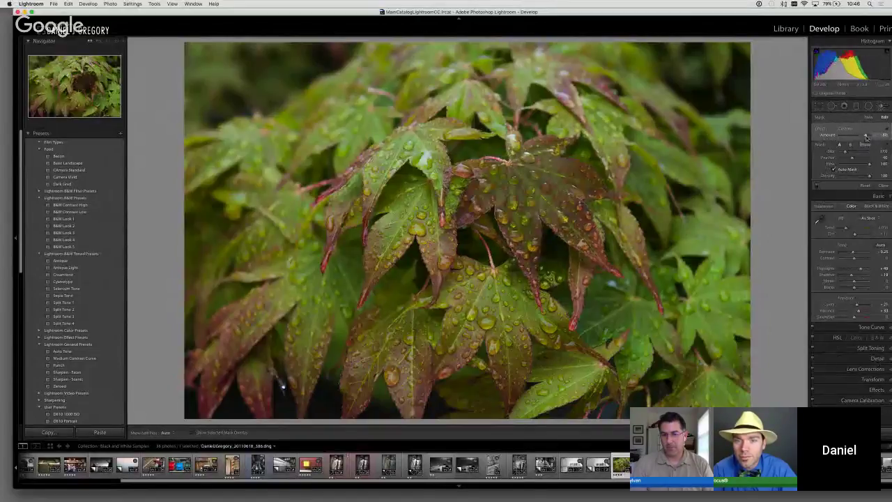
pyautogui.moveTo(850, 138); pyautogui.dragTo(847, 136)
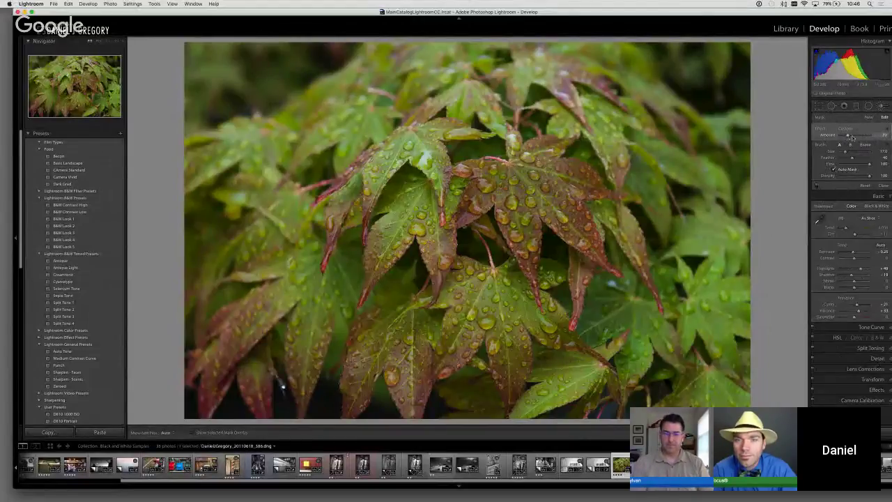
pyautogui.moveTo(849, 135); pyautogui.dragTo(855, 137)
pyautogui.click(888, 128)
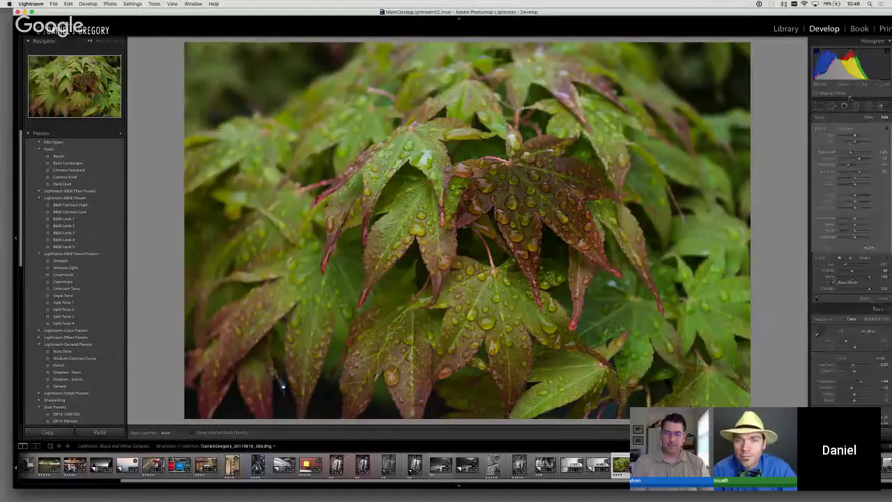
# Step: Switch to the radial filter, combine its settings into a single amount, and vary that amount
pyautogui.click(868, 106)
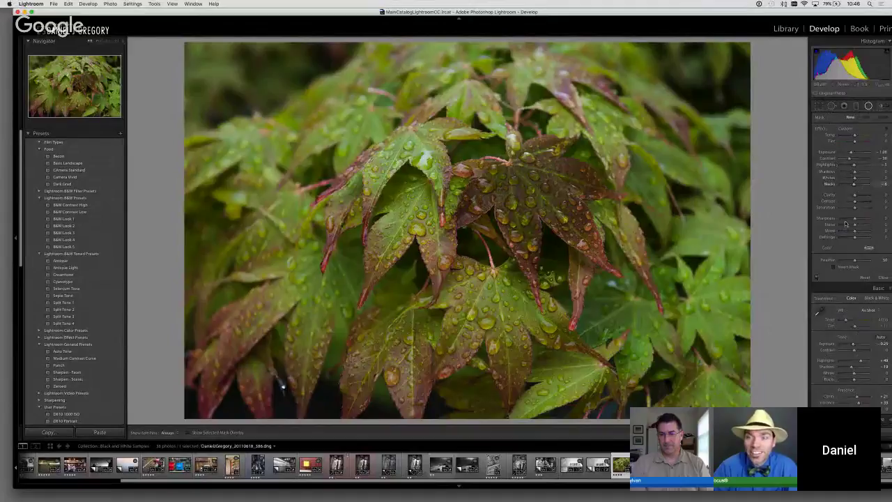
pyautogui.click(887, 131)
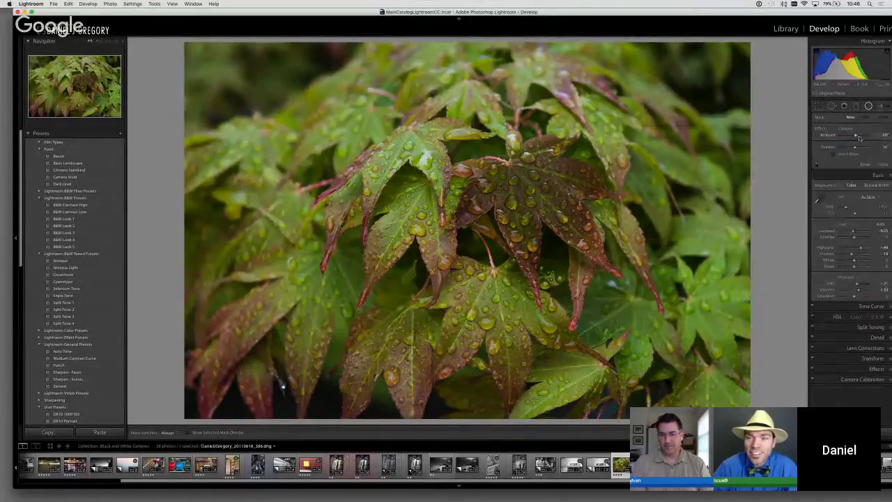
pyautogui.moveTo(860, 137); pyautogui.dragTo(848, 137)
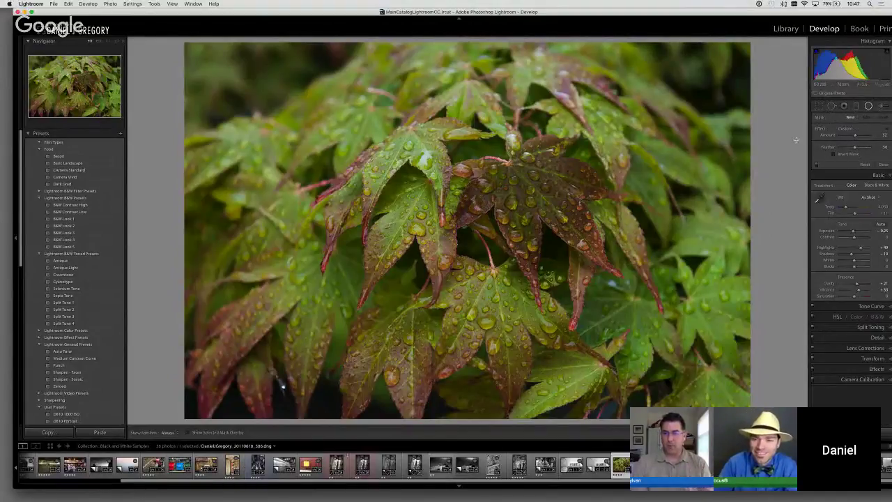
pyautogui.press('super+Tab')
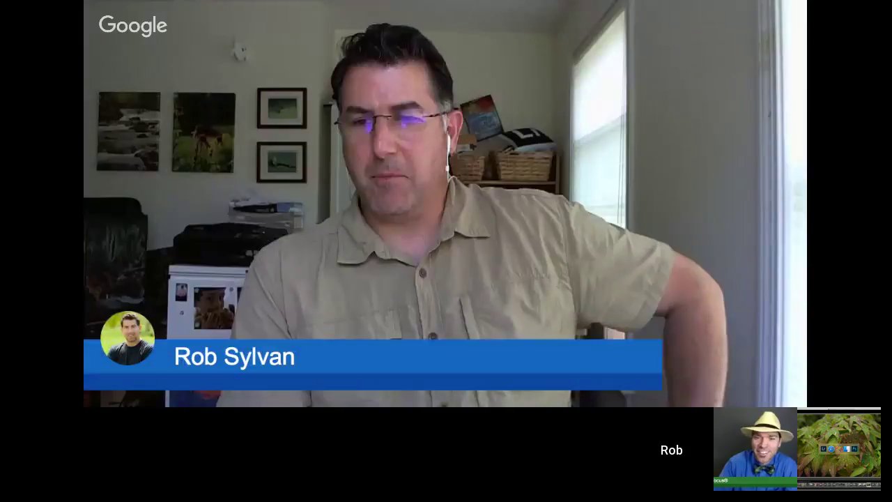
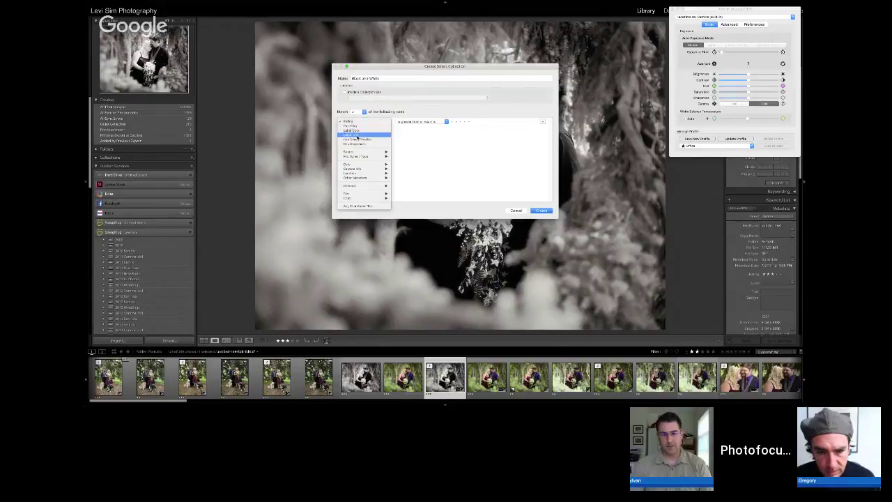
# Step: Set the first rule of the Black and White smart collection to match photos whose Treatment is black and white
pyautogui.moveTo(363, 157)
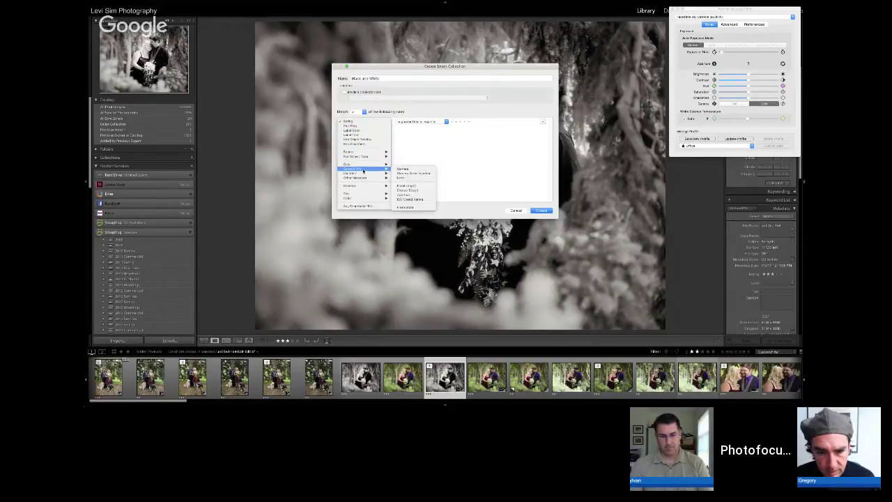
pyautogui.moveTo(365, 200)
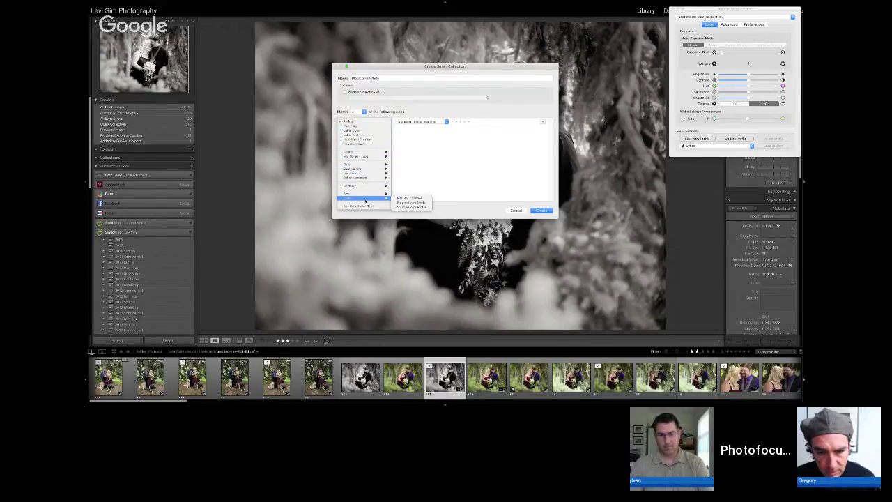
pyautogui.moveTo(387, 186)
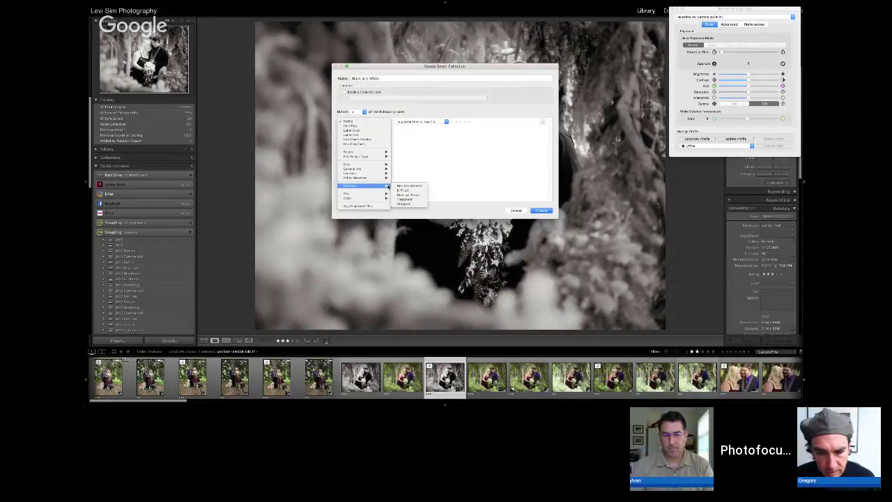
pyautogui.click(415, 187)
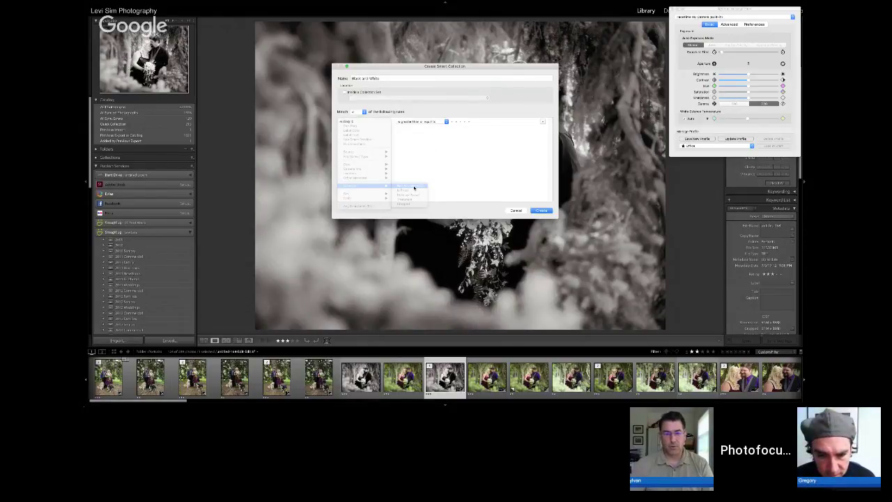
pyautogui.click(390, 122)
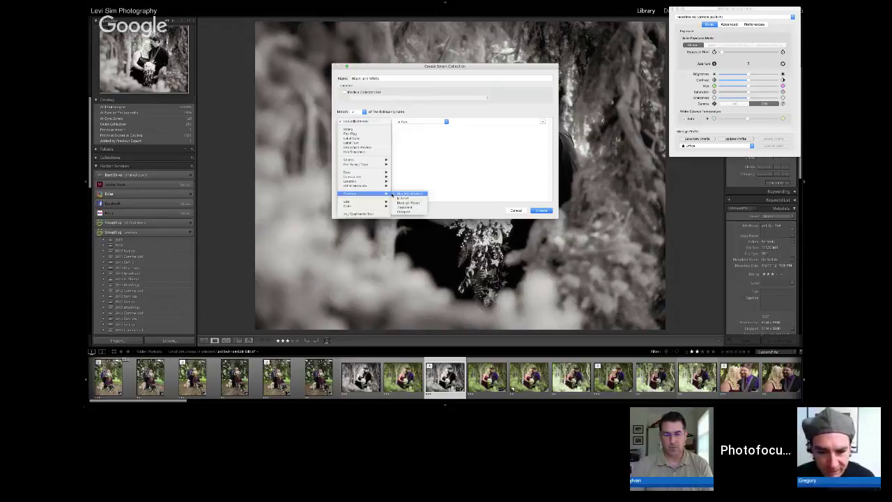
pyautogui.click(407, 207)
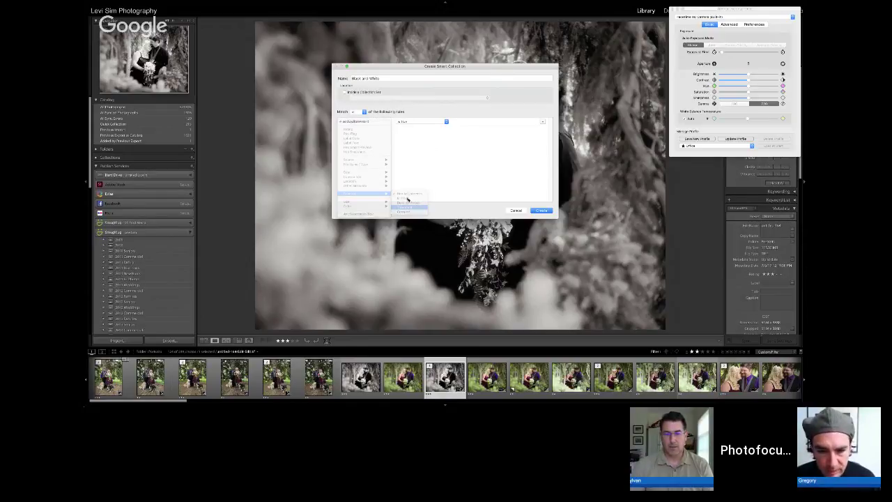
pyautogui.click(473, 122)
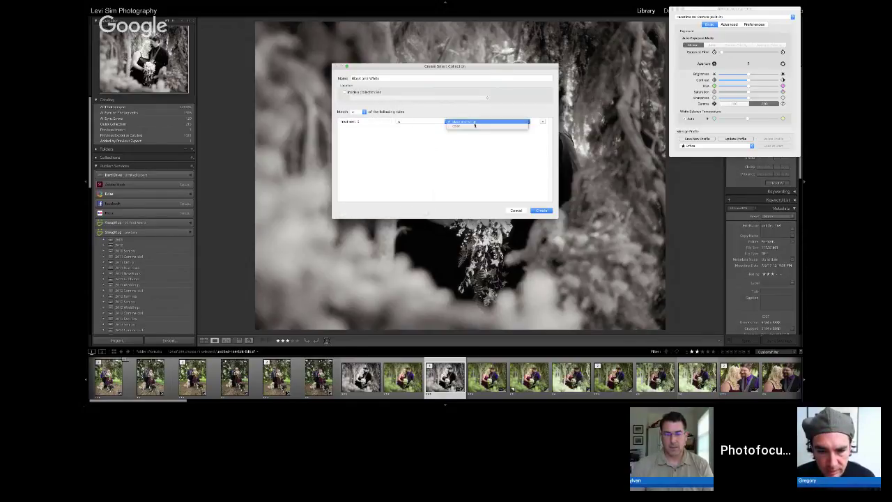
pyautogui.click(475, 125)
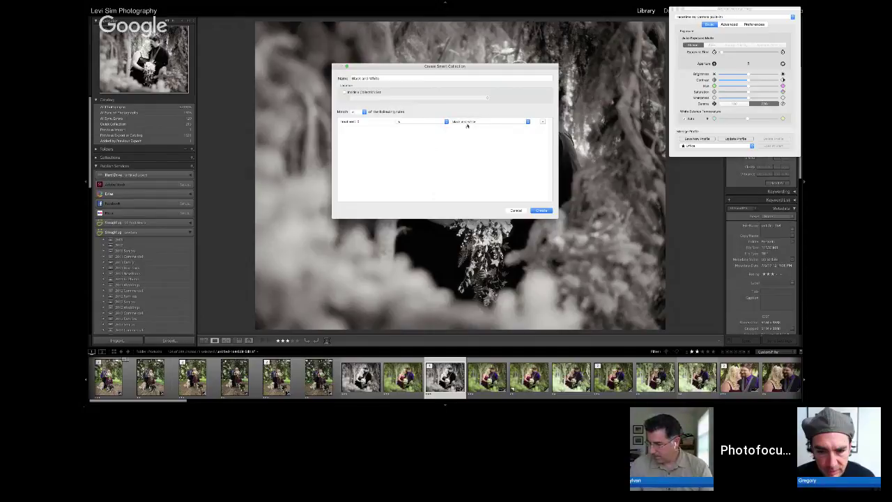
# Step: Add a second rule requiring that Copy Name isn't empty, and create the smart collection
pyautogui.click(542, 123)
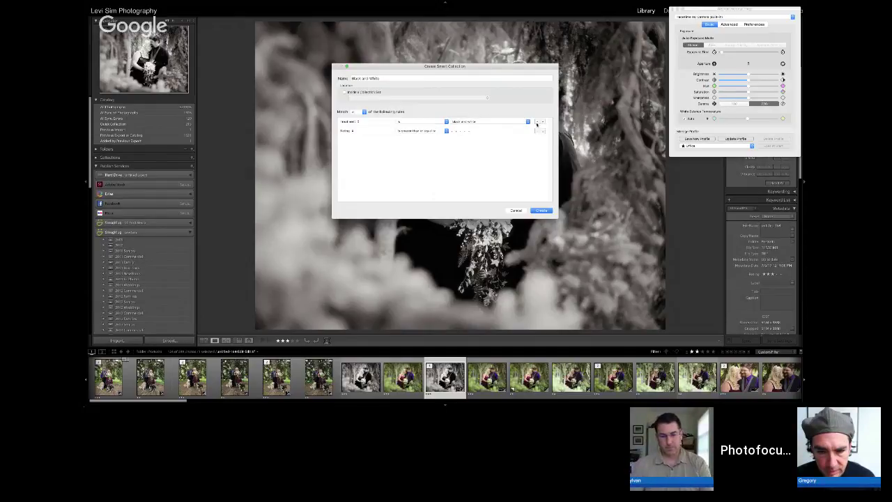
pyautogui.click(351, 132)
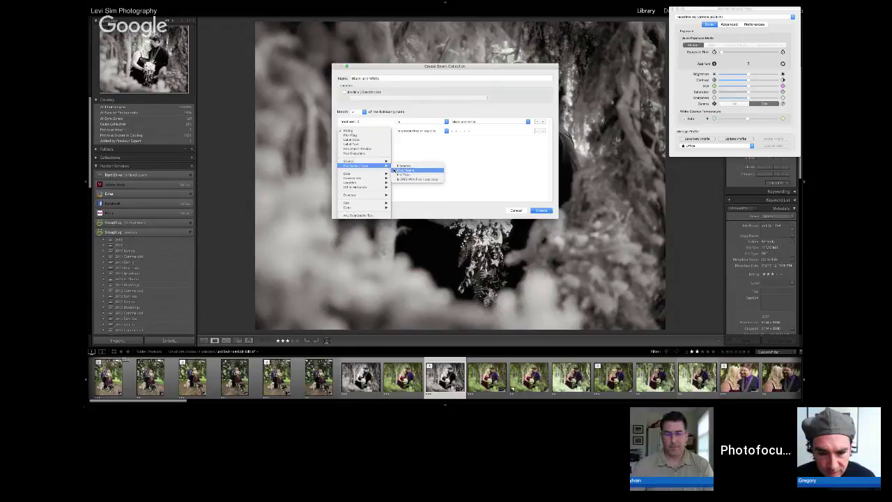
pyautogui.click(414, 171)
pyautogui.click(491, 131)
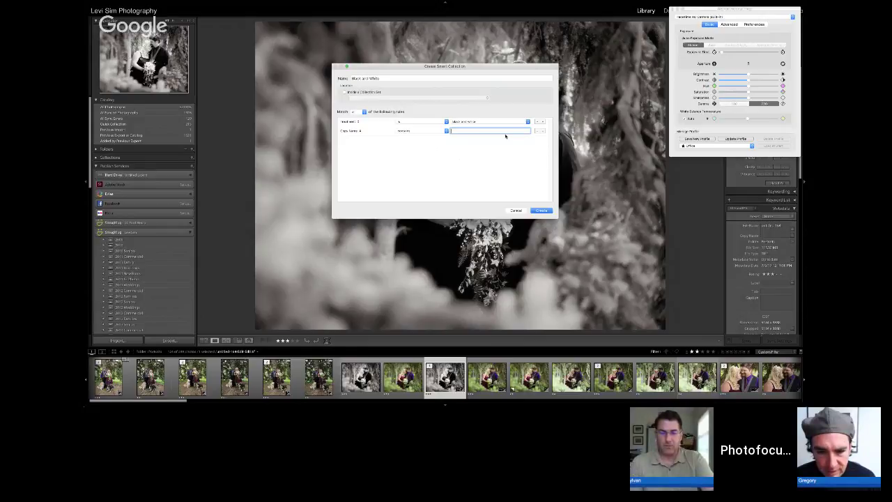
pyautogui.click(406, 132)
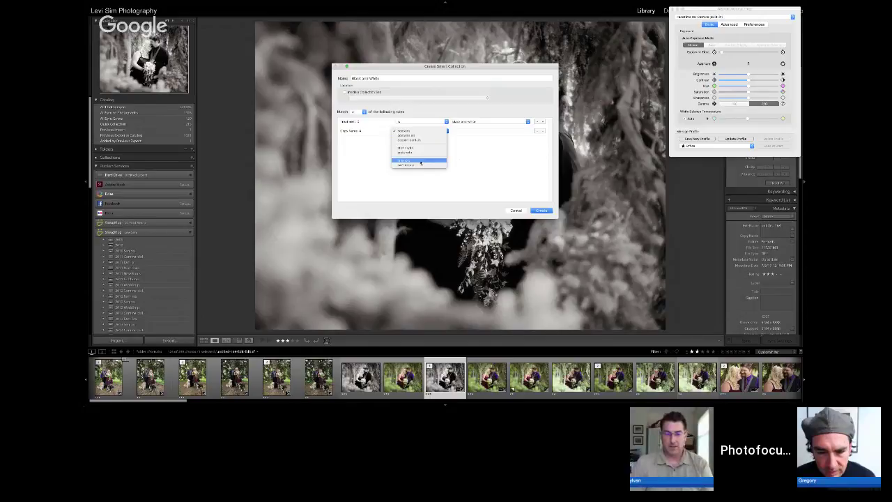
pyautogui.click(424, 166)
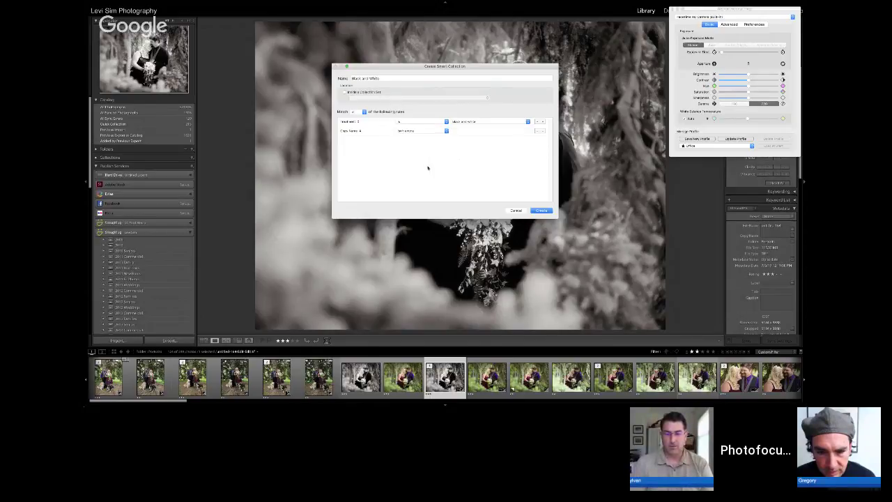
pyautogui.click(544, 211)
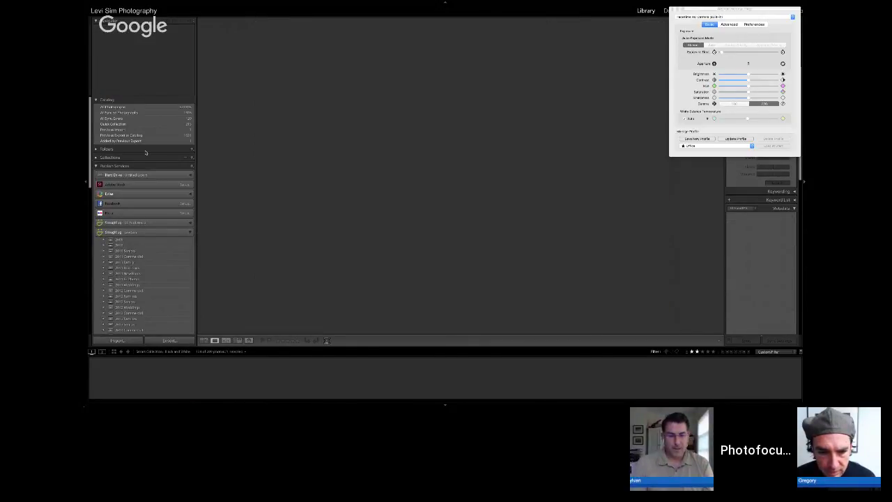
# Step: Expand the collections list and browse the new smart collection, viewing the forest boardwalk, clock tower building and rowing team photos
pyautogui.click(104, 156)
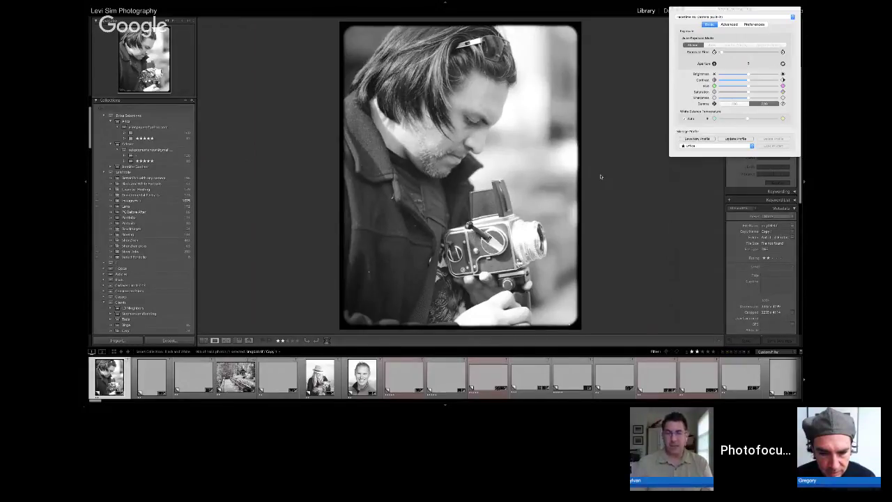
pyautogui.press('Right')
pyautogui.press('Right')
pyautogui.press('Right')
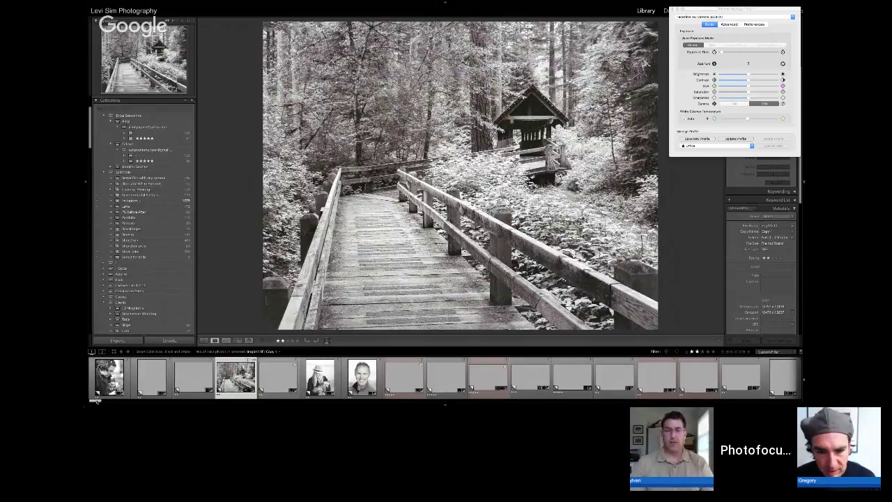
pyautogui.moveTo(96, 400); pyautogui.dragTo(349, 393)
pyautogui.click(422, 378)
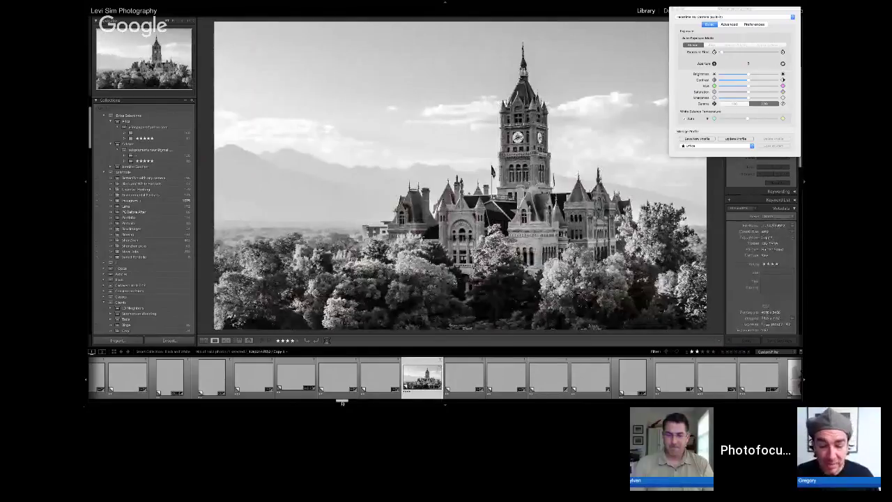
pyautogui.moveTo(342, 400); pyautogui.dragTo(357, 401)
pyautogui.click(290, 380)
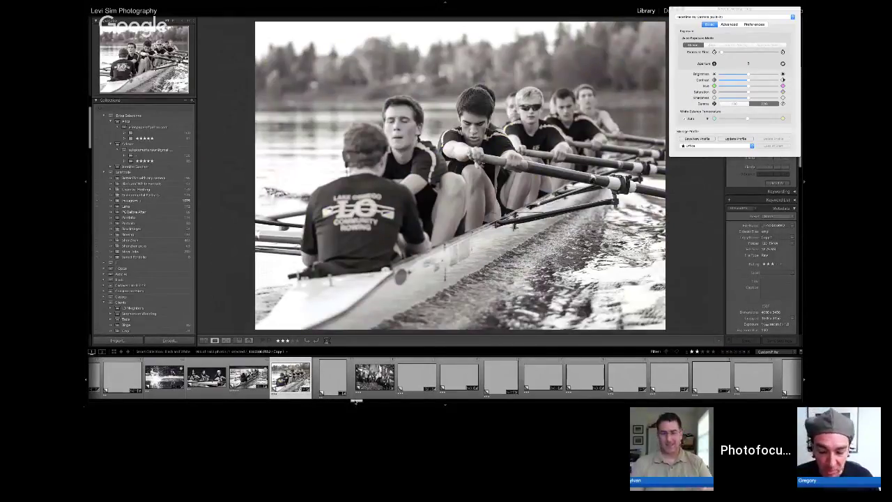
# Step: Browse further through the collection, viewing the desert butte, the man in a black turtleneck and the woman with glasses
pyautogui.hscroll(2, 355, 401)
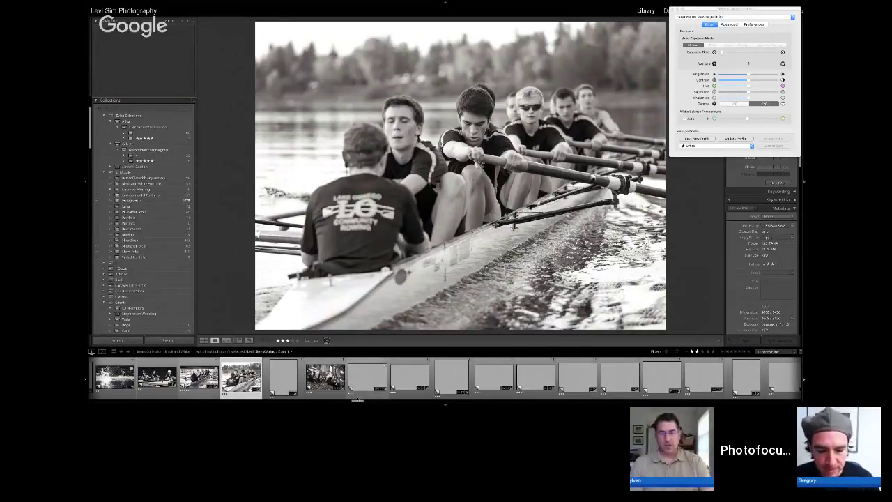
pyautogui.scroll(-2, 359, 403)
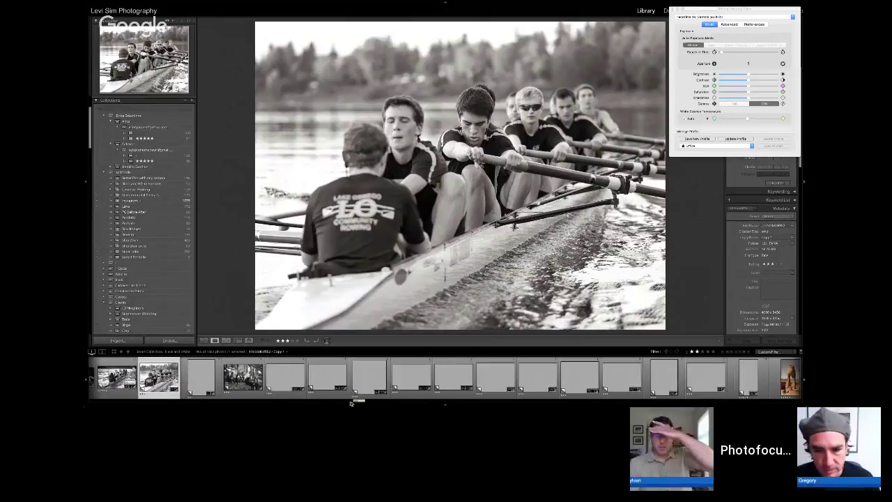
pyautogui.moveTo(359, 403); pyautogui.dragTo(370, 402)
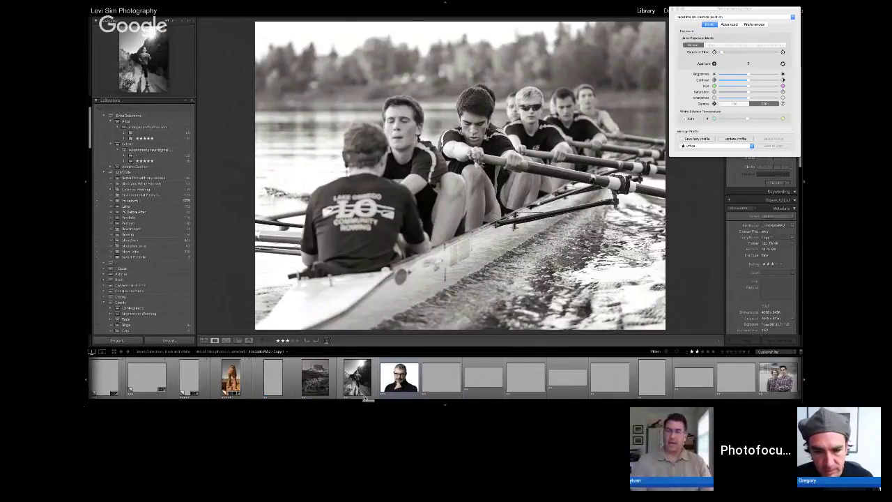
pyautogui.click(318, 379)
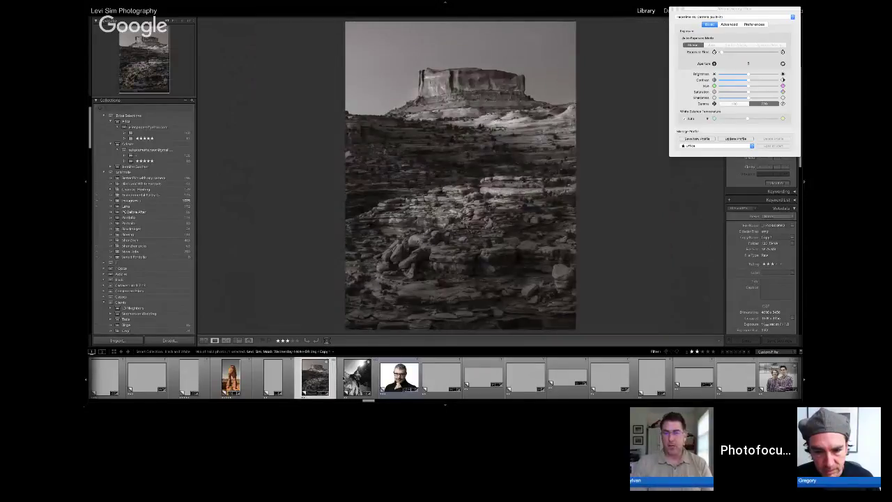
pyautogui.click(401, 362)
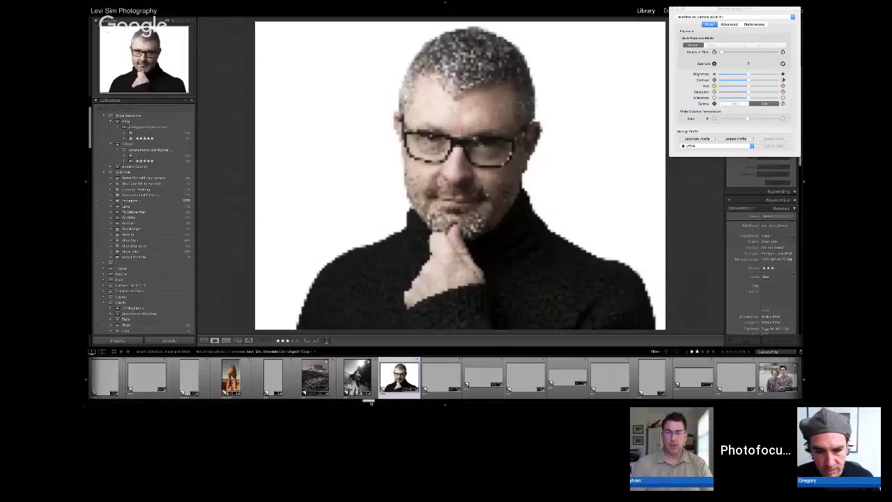
pyautogui.moveTo(370, 401); pyautogui.dragTo(396, 401)
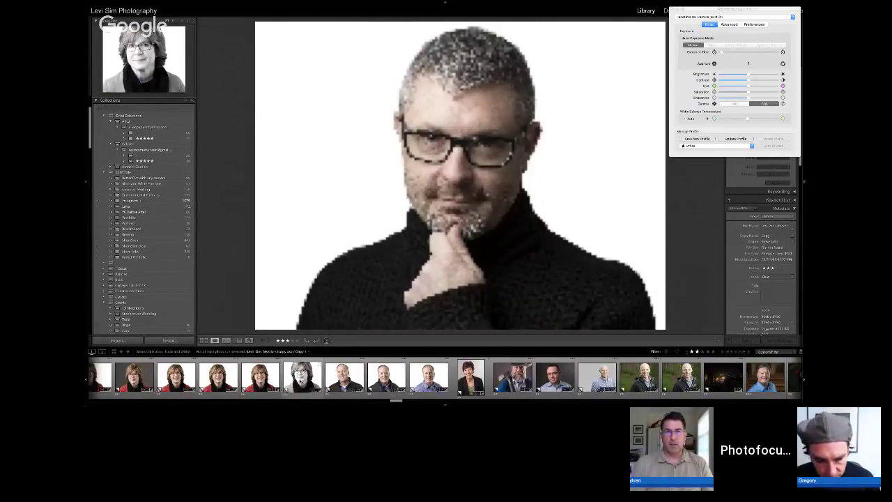
pyautogui.click(302, 376)
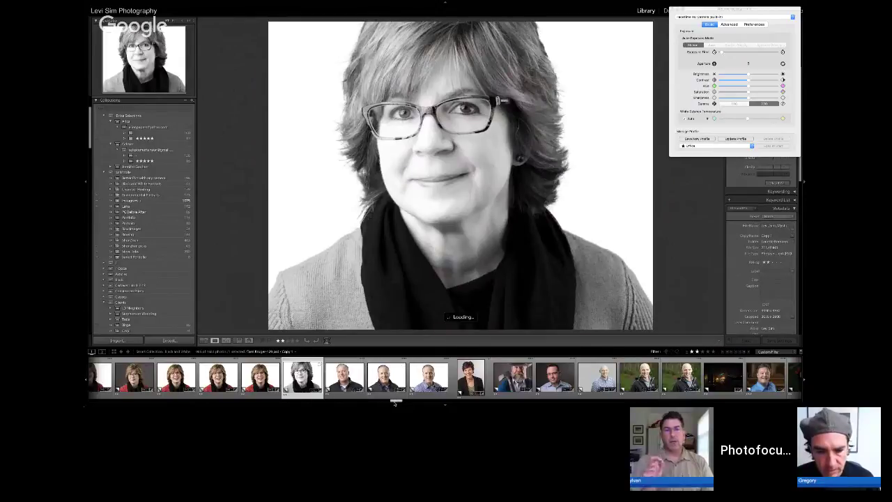
# Step: Examine the wine shop portraits, the row of wine bottles and the Space Needle photo in the collection
pyautogui.moveTo(394, 399); pyautogui.dragTo(411, 403)
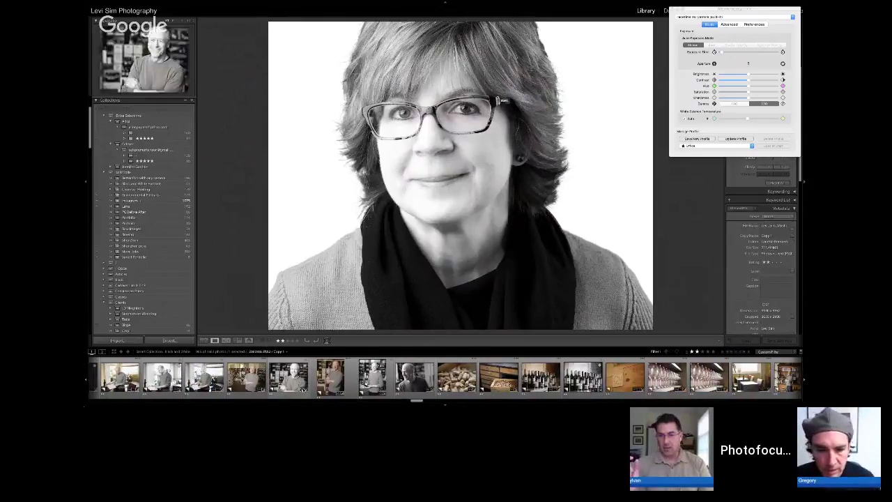
pyautogui.click(289, 376)
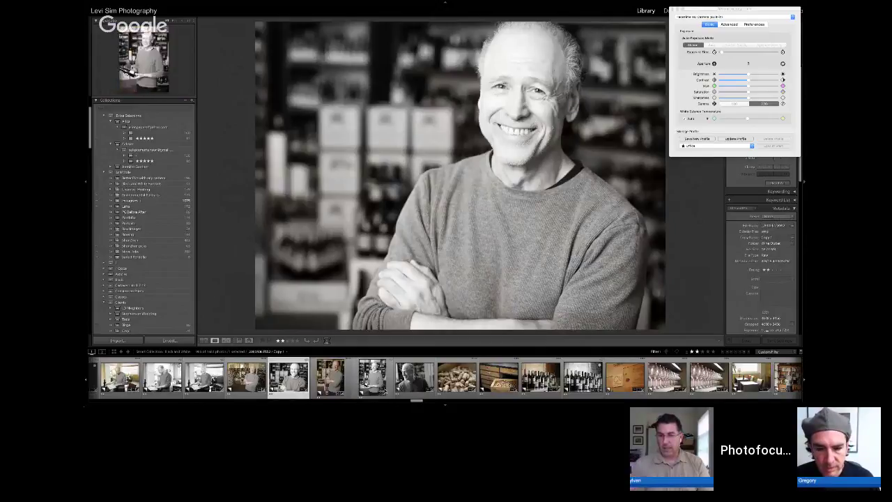
pyautogui.click(331, 376)
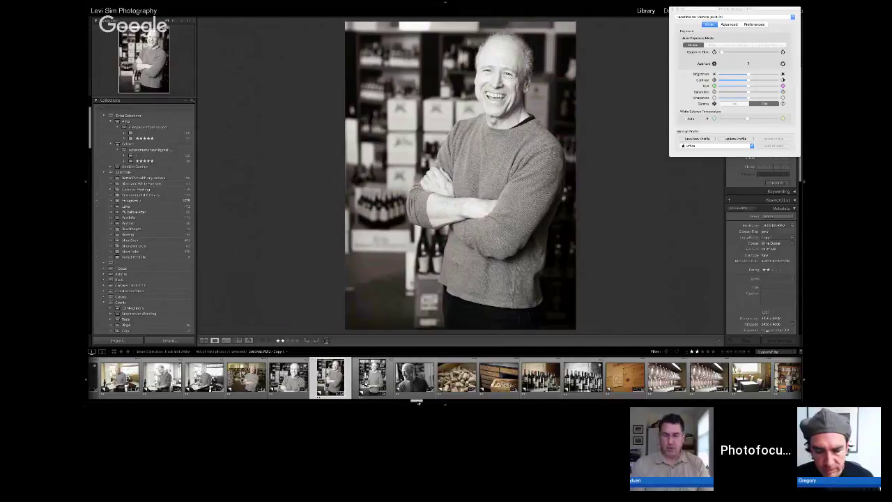
pyautogui.moveTo(417, 402); pyautogui.dragTo(421, 402)
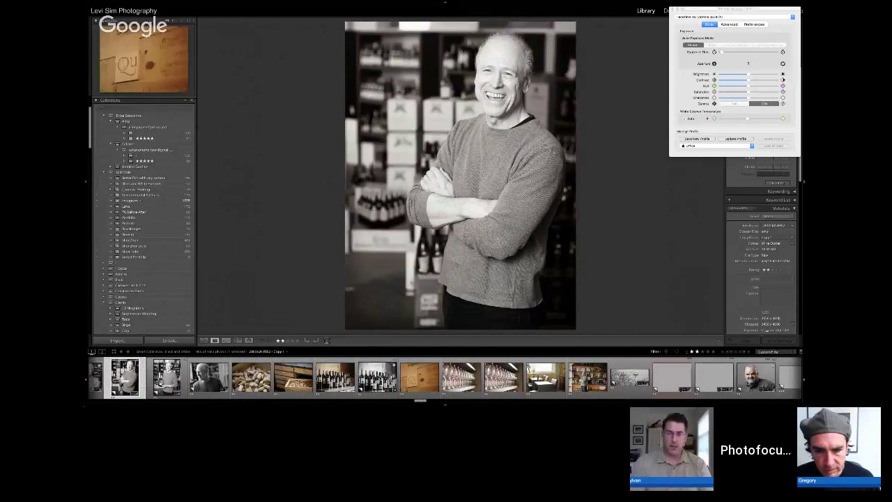
pyautogui.click(377, 378)
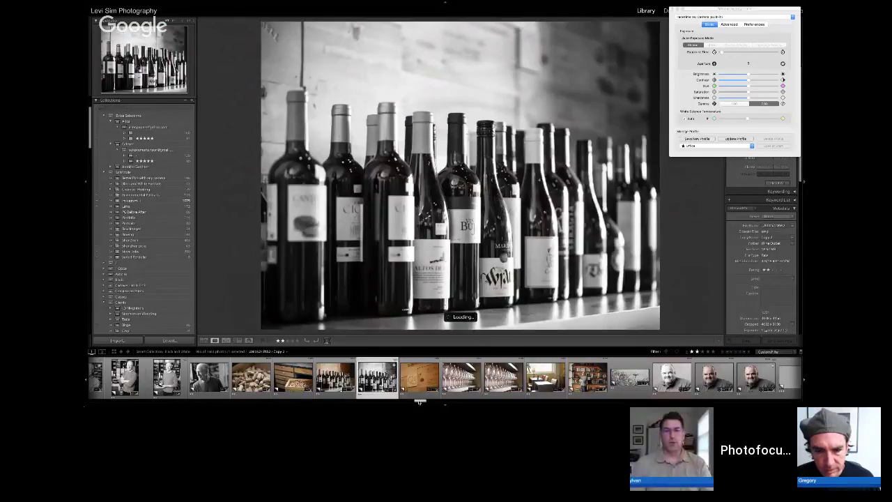
pyautogui.moveTo(421, 402); pyautogui.dragTo(428, 403)
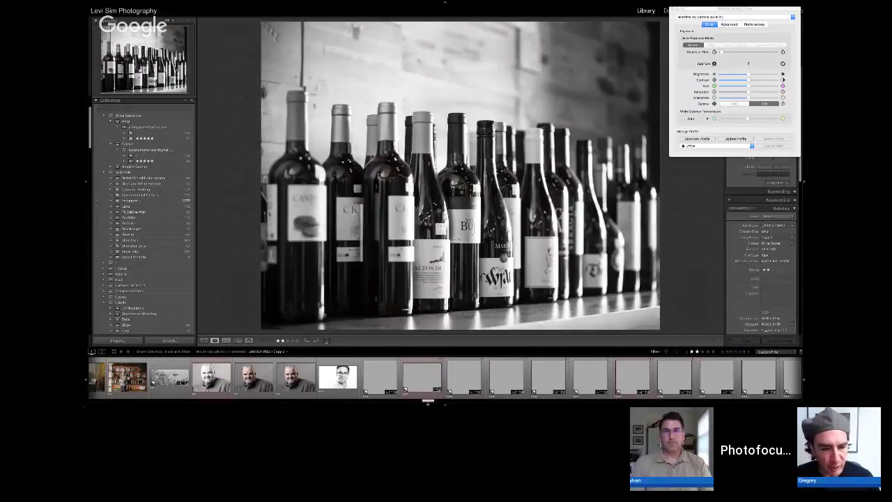
pyautogui.click(177, 369)
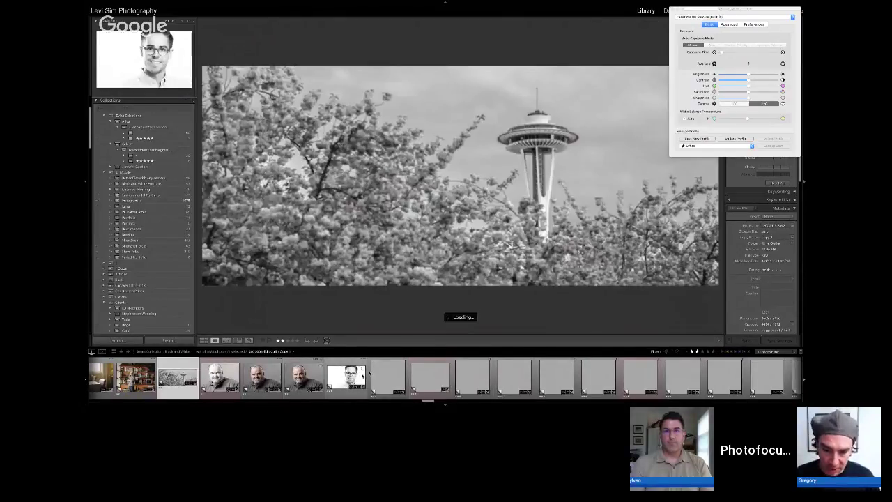
# Step: Jump far ahead in the collection to the curly-haired man in a blue scarf, and skim the photos beyond it
pyautogui.moveTo(422, 402); pyautogui.dragTo(621, 398)
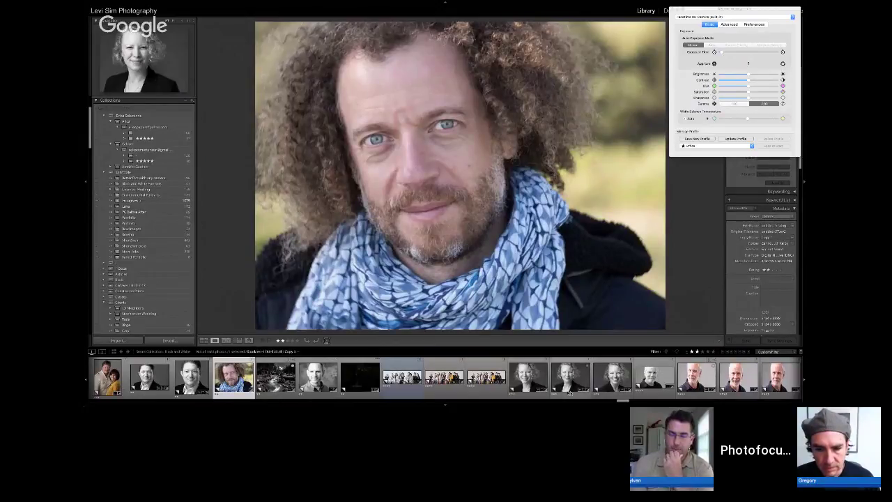
pyautogui.scroll(-10, 570, 394)
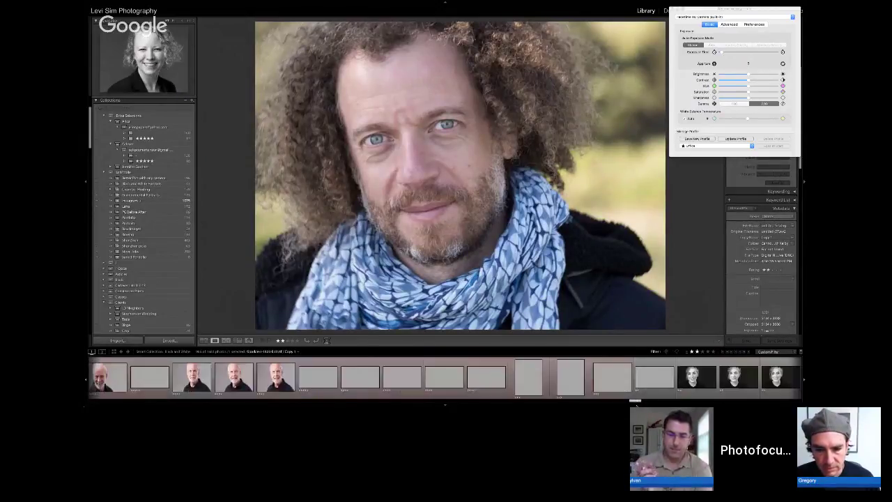
pyautogui.scroll(-8, 446, 376)
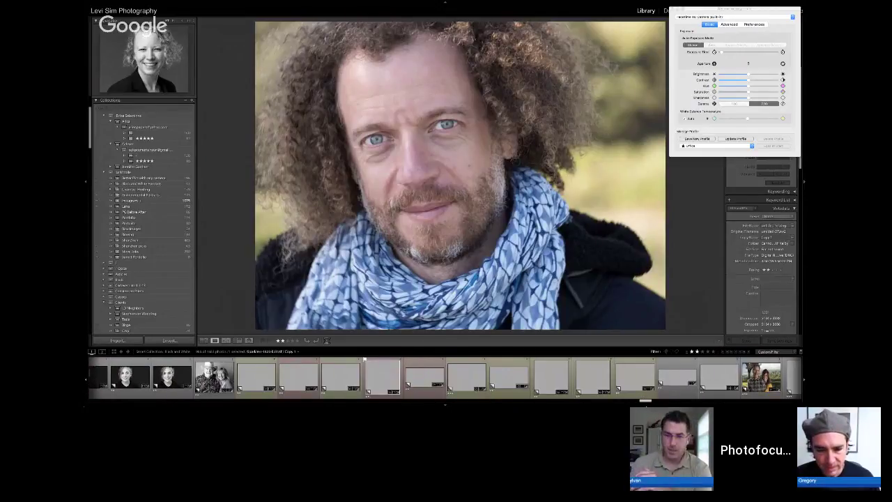
# Step: Browse further through the black and white collection, viewing the smiling young man in a dark jacket and the long-haired girl in a knit sweater
pyautogui.scroll(-6, 364, 360)
pyautogui.scroll(-8, 446, 377)
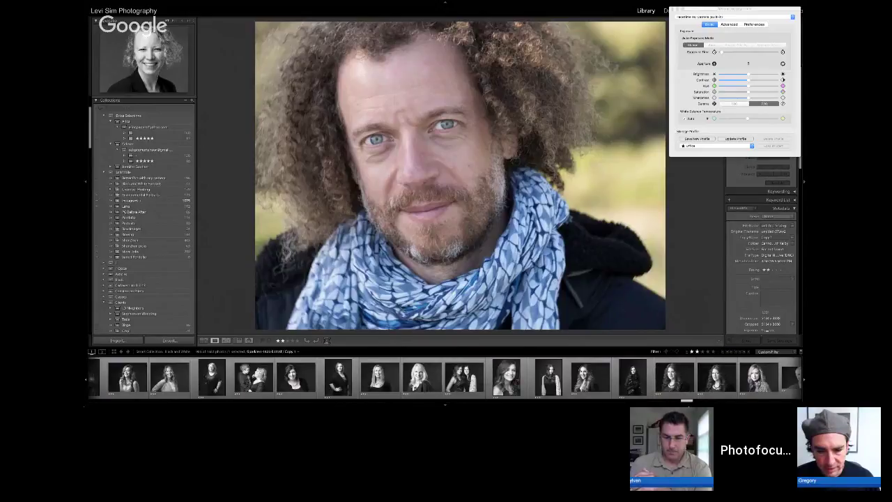
pyautogui.scroll(2, 419, 377)
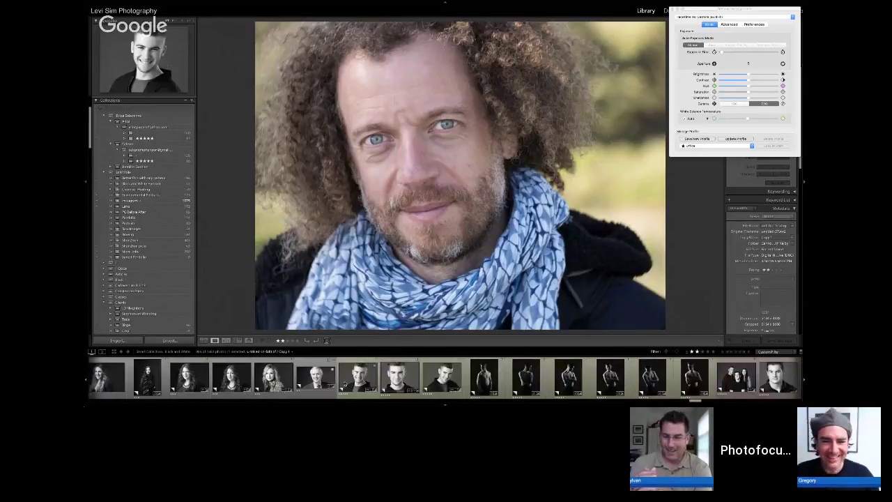
pyautogui.click(400, 376)
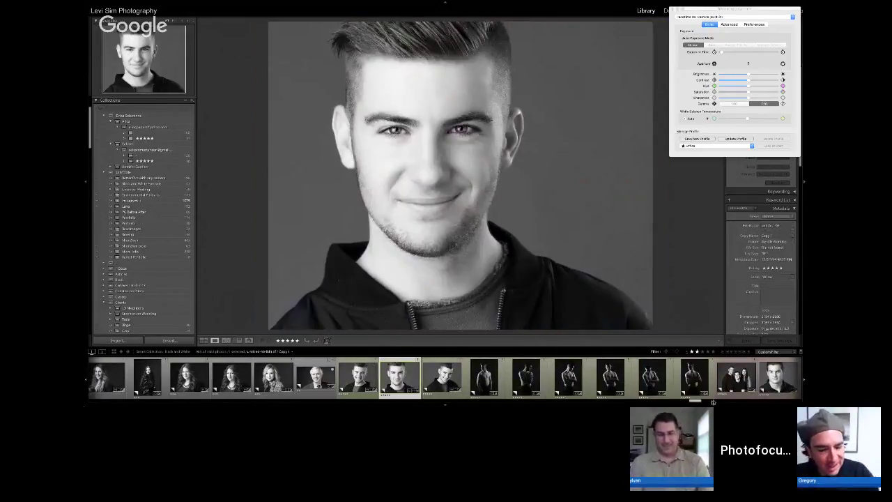
pyautogui.scroll(-5, 713, 402)
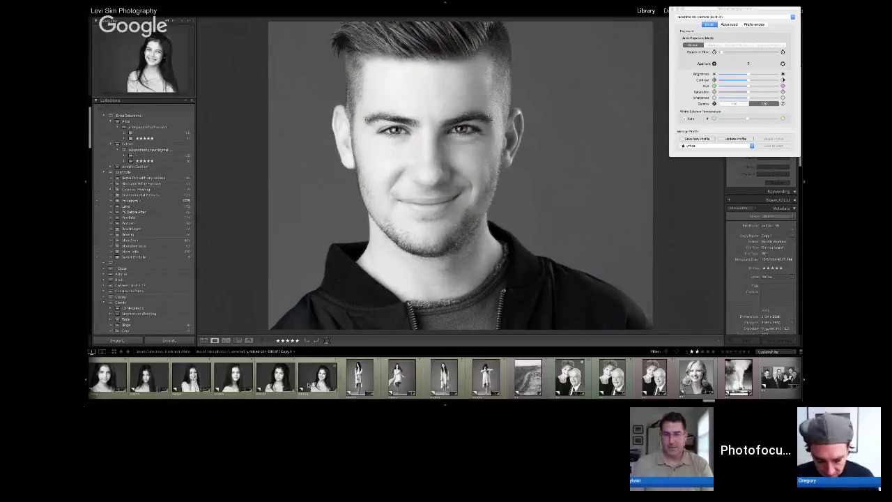
pyautogui.click(277, 380)
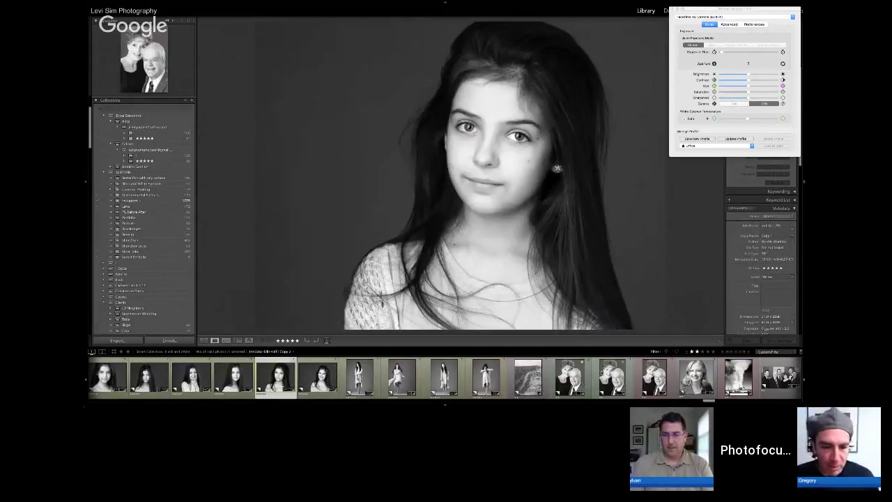
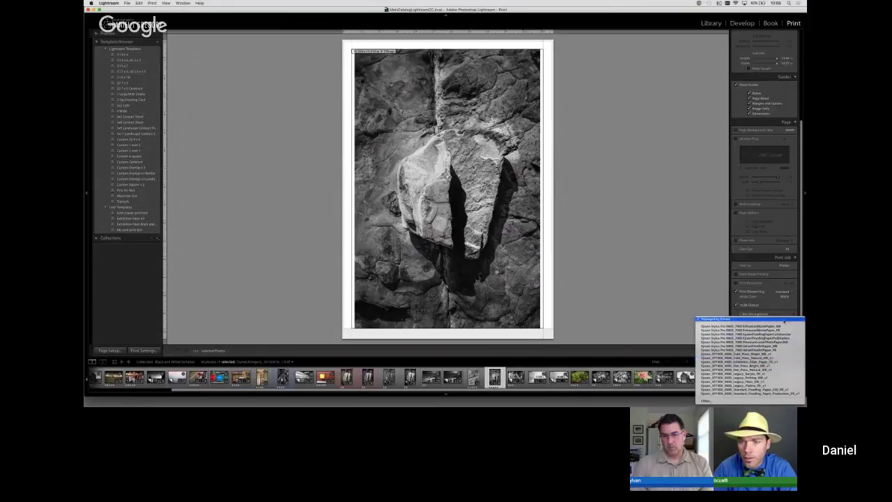
# Step: Set the print color profile to Managed by Printer and display the basic Printer Settings for the print job
pyautogui.click(784, 319)
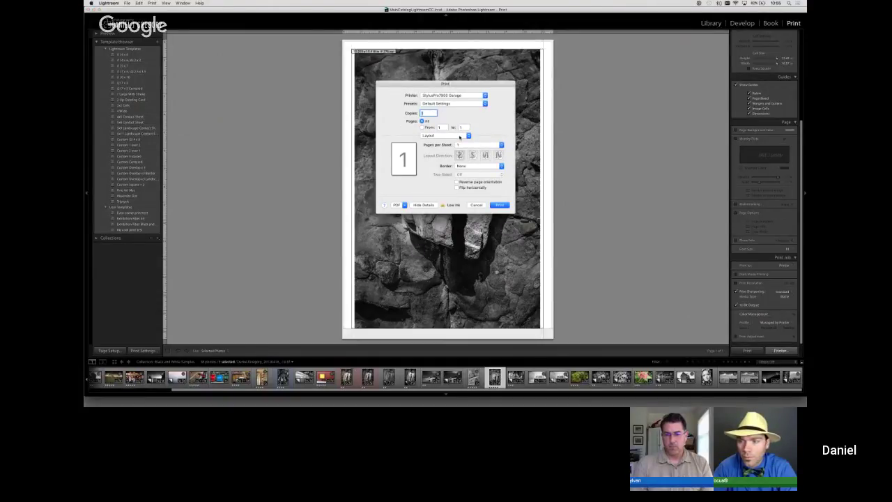
pyautogui.click(461, 136)
pyautogui.click(474, 158)
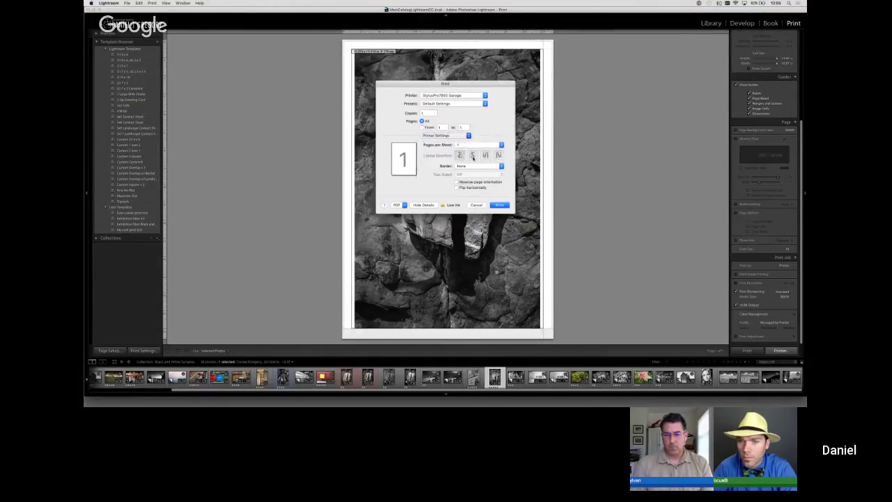
pyautogui.click(432, 144)
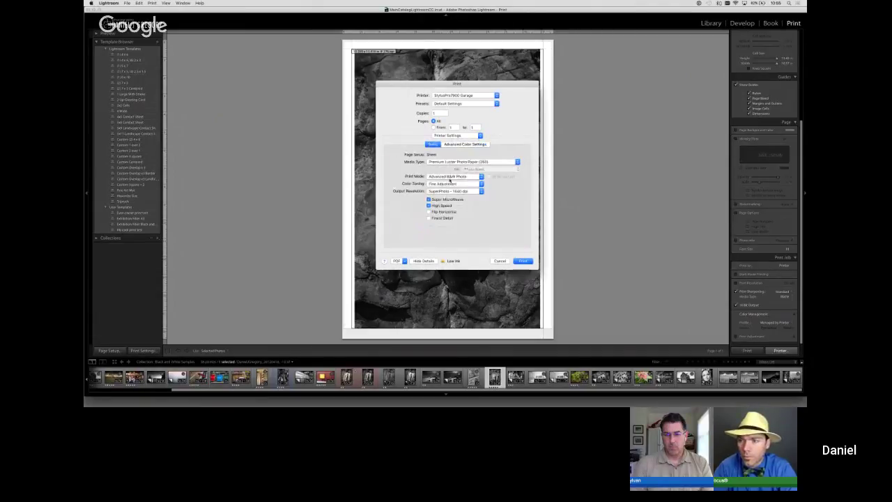
# Step: Try the AccuPhoto HDR print mode and return to Advanced B&W Photo
pyautogui.click(457, 177)
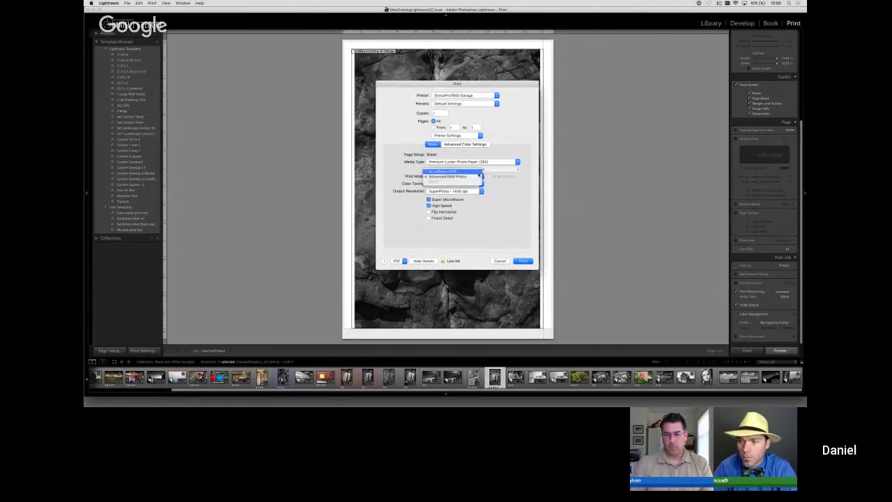
pyautogui.click(453, 172)
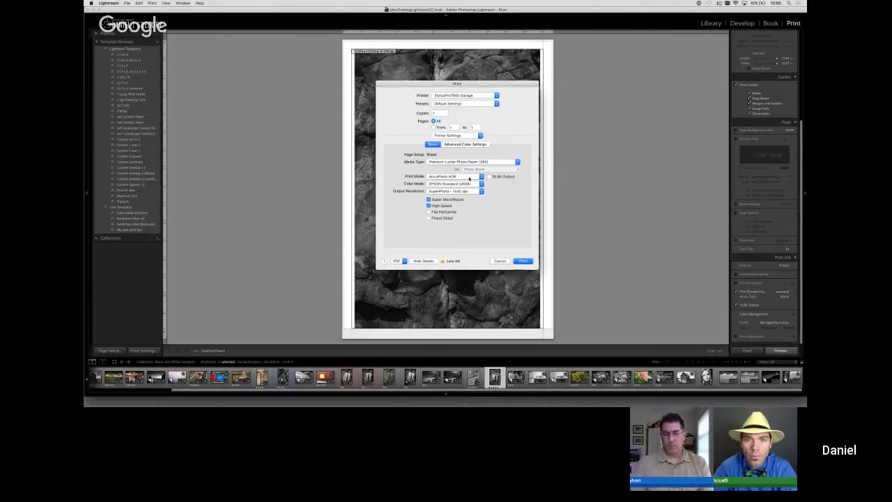
pyautogui.click(469, 178)
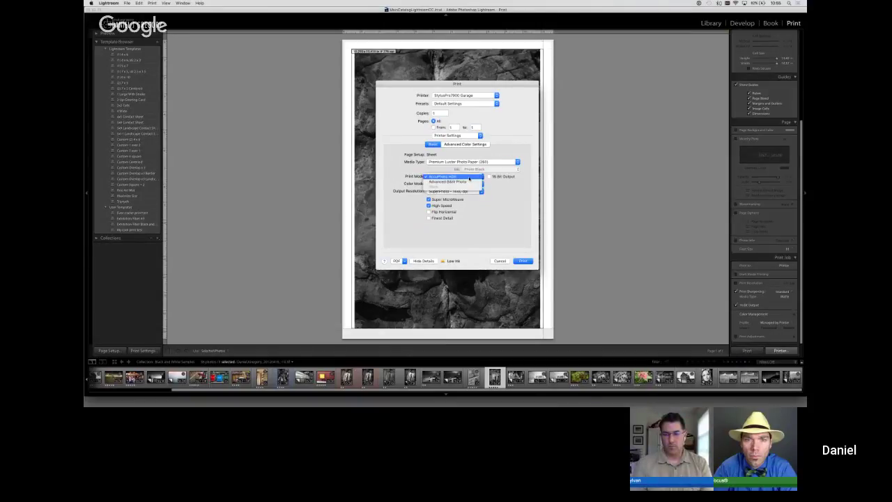
pyautogui.click(460, 180)
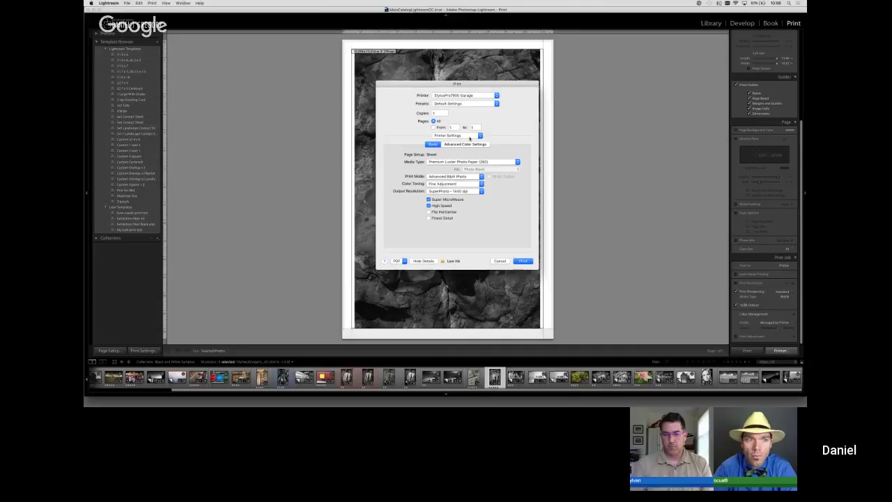
# Step: Look over the advanced color settings, and set the output resolution to SuperPhoto - 2880 dpi in the basic settings
pyautogui.click(468, 144)
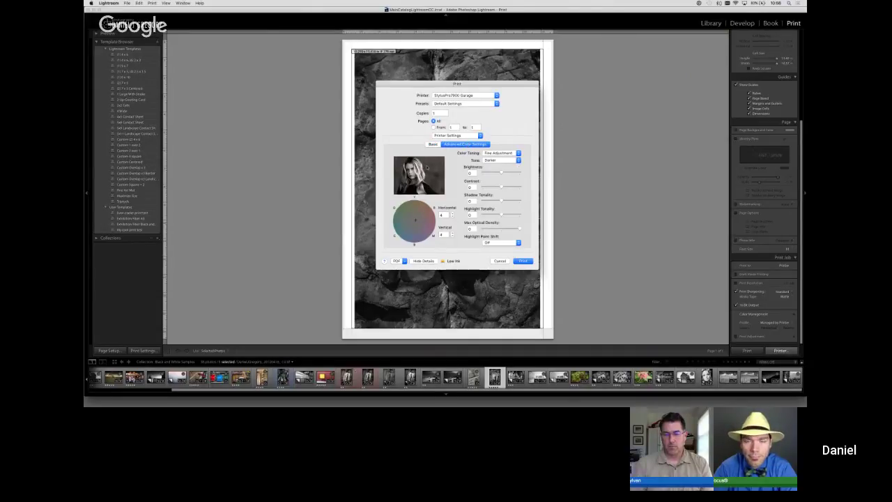
pyautogui.click(433, 144)
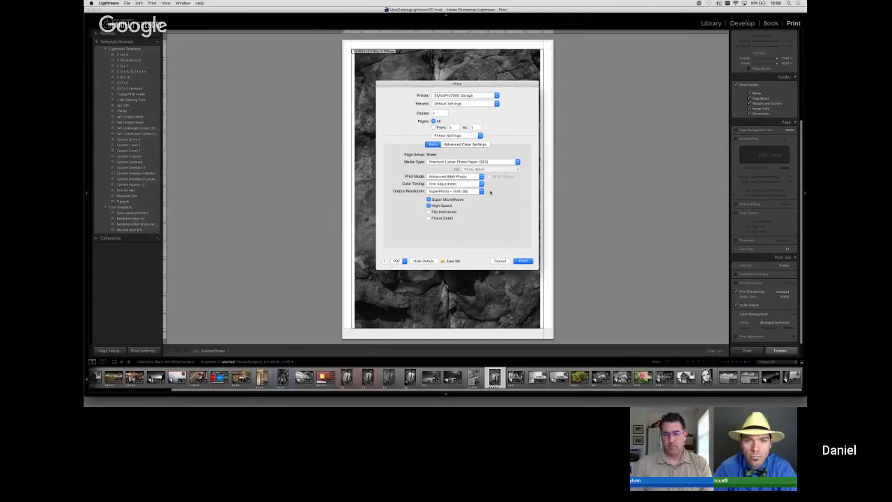
pyautogui.click(477, 191)
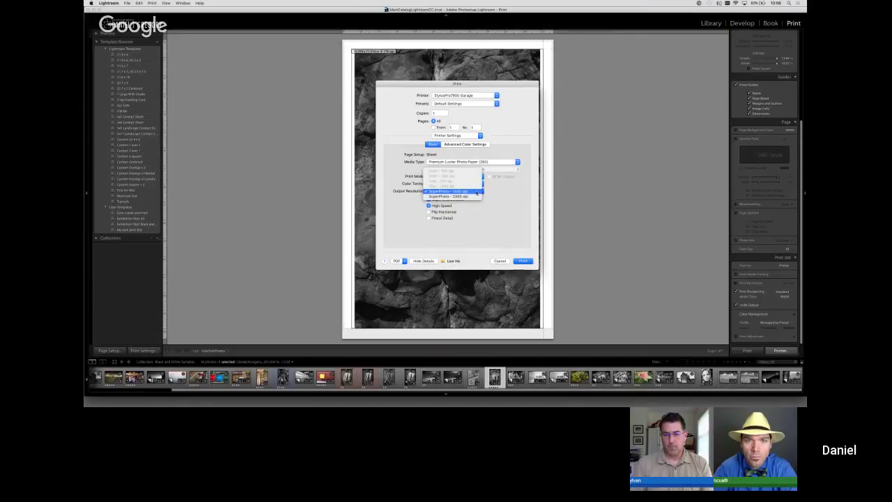
pyautogui.click(477, 197)
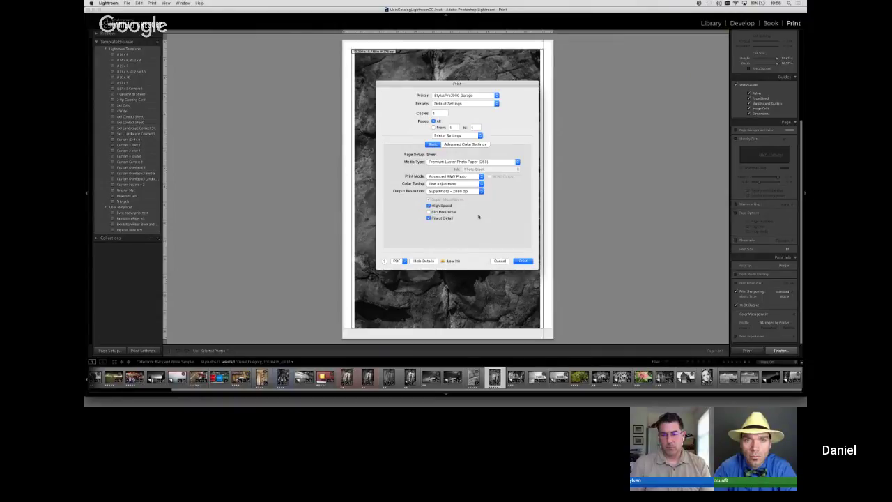
# Step: Try out the color toning presets in the advanced color settings, including Cool, and settle on Neutral
pyautogui.click(482, 145)
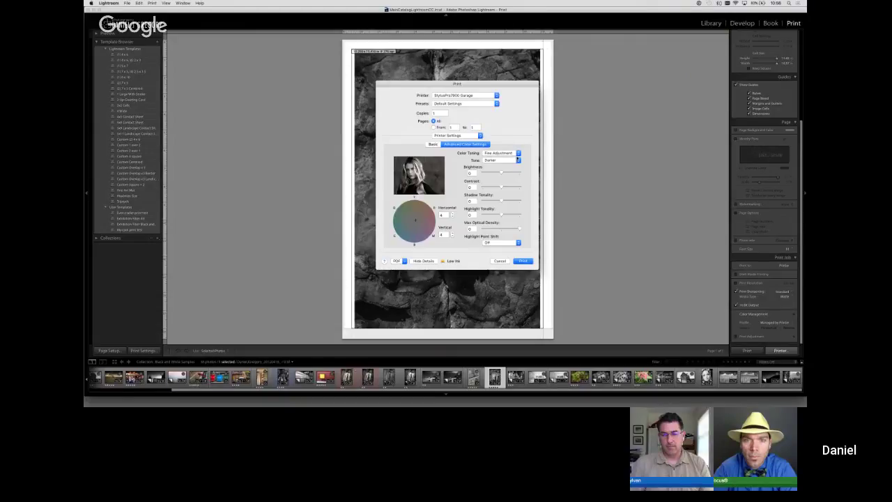
pyautogui.click(518, 153)
pyautogui.click(512, 148)
pyautogui.click(513, 150)
pyautogui.click(515, 148)
pyautogui.click(517, 152)
pyautogui.click(516, 148)
pyautogui.click(518, 151)
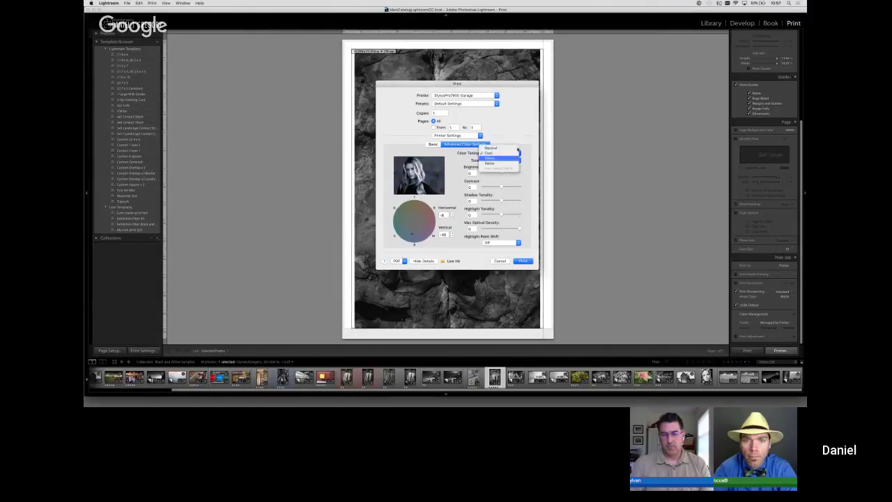
pyautogui.click(518, 148)
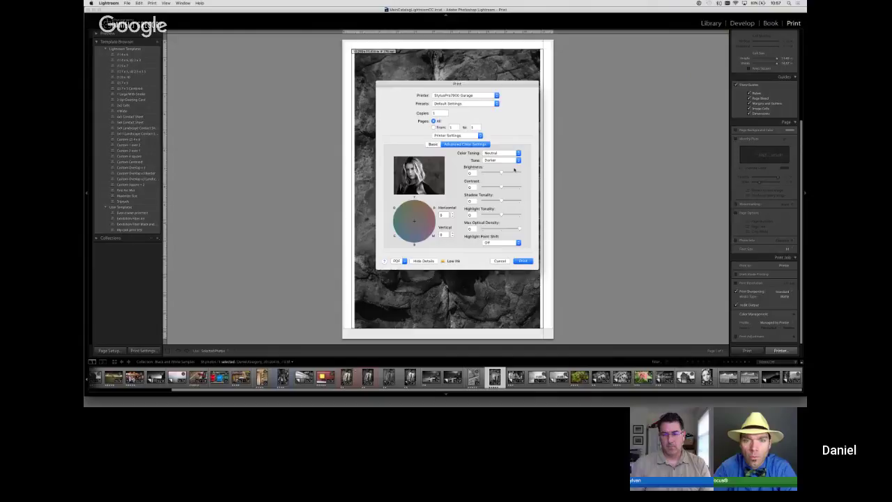
# Step: Preview other tone options, including Normal, on the sample portrait and return the tone to Darker
pyautogui.click(517, 160)
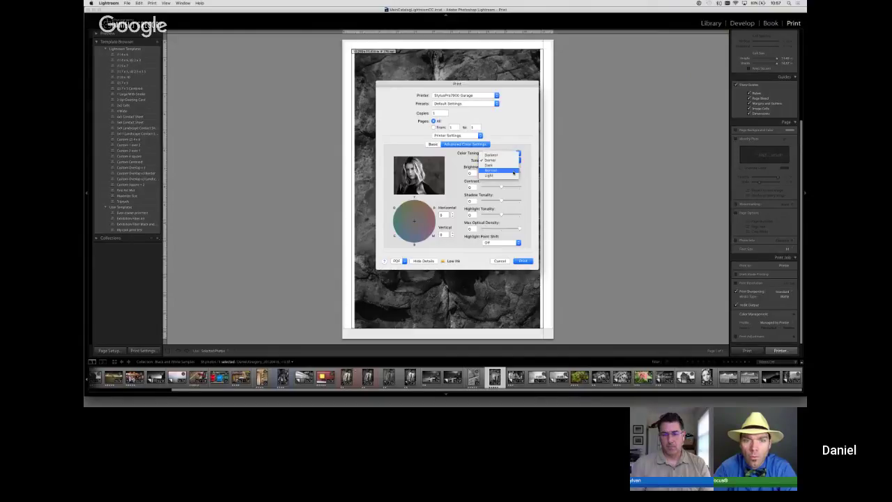
pyautogui.click(514, 167)
pyautogui.click(515, 162)
pyautogui.click(515, 166)
pyautogui.click(514, 161)
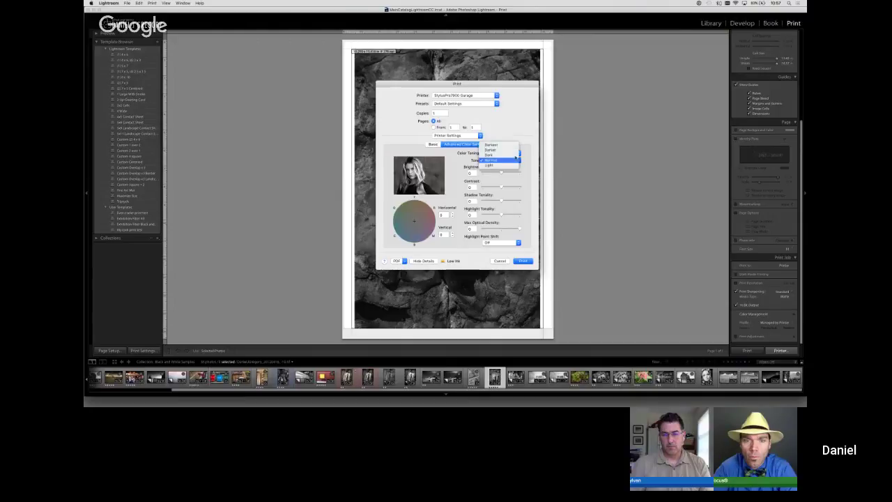
pyautogui.click(512, 151)
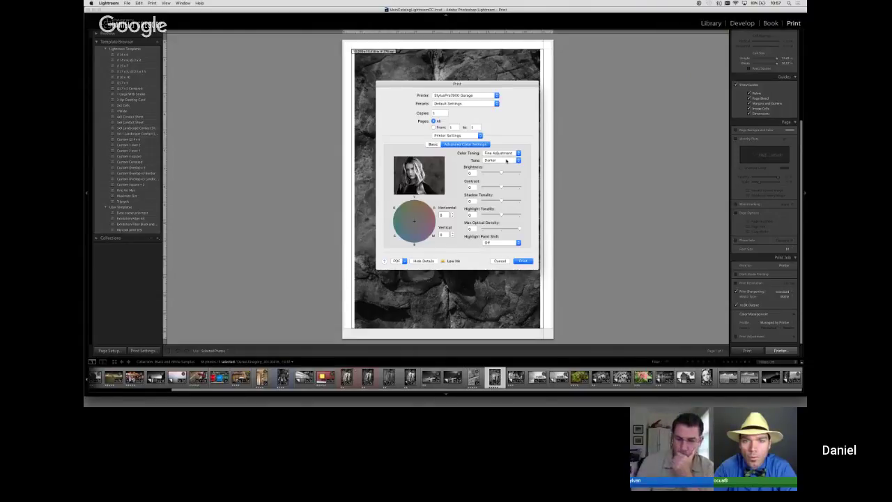
# Step: Compare the Dark tone with Darker on the sample portrait, ending on Darker
pyautogui.click(507, 161)
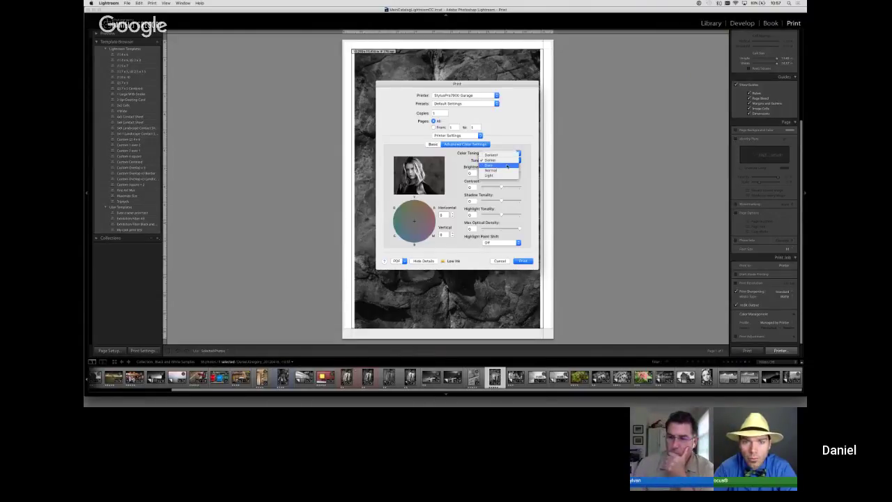
pyautogui.click(509, 163)
pyautogui.click(511, 162)
pyautogui.click(513, 161)
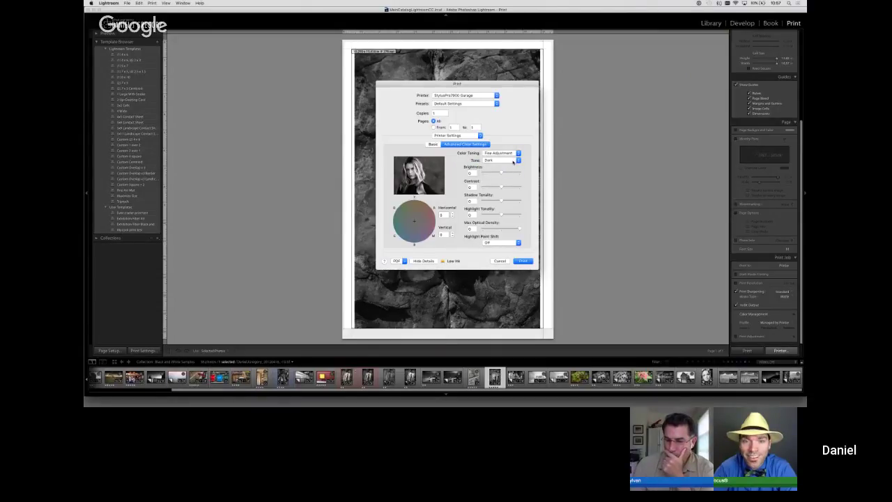
pyautogui.click(514, 162)
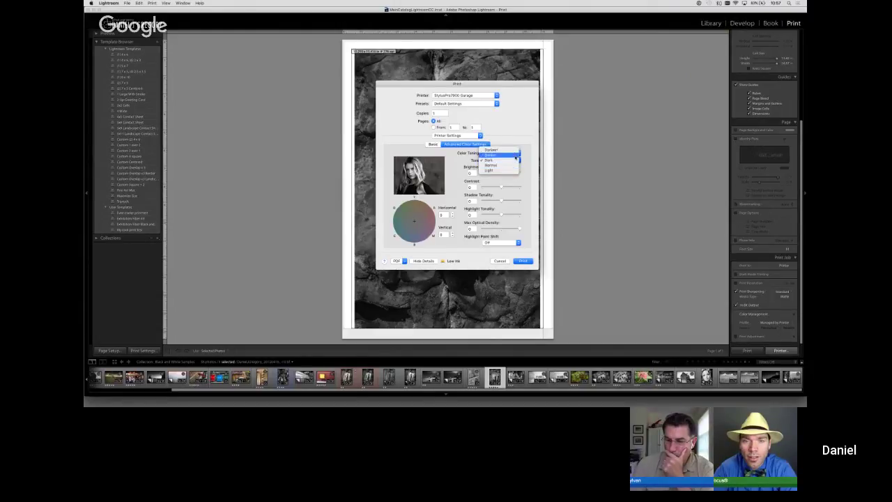
pyautogui.click(515, 155)
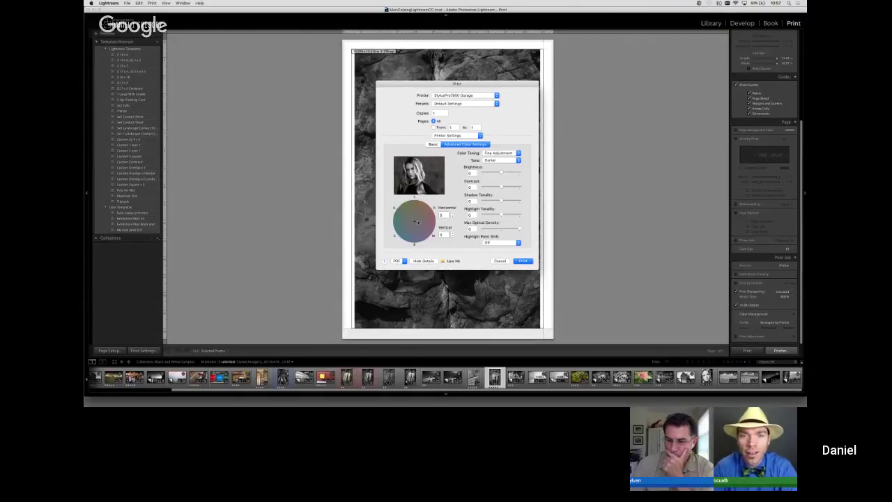
# Step: Compare the Dark, Normal and Darker tones on the sample portrait again, ending on Darker
pyautogui.click(507, 161)
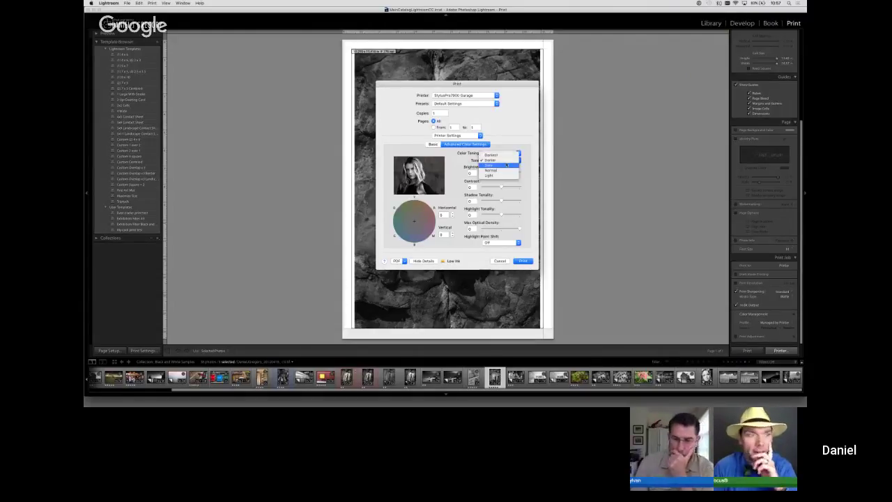
pyautogui.click(507, 165)
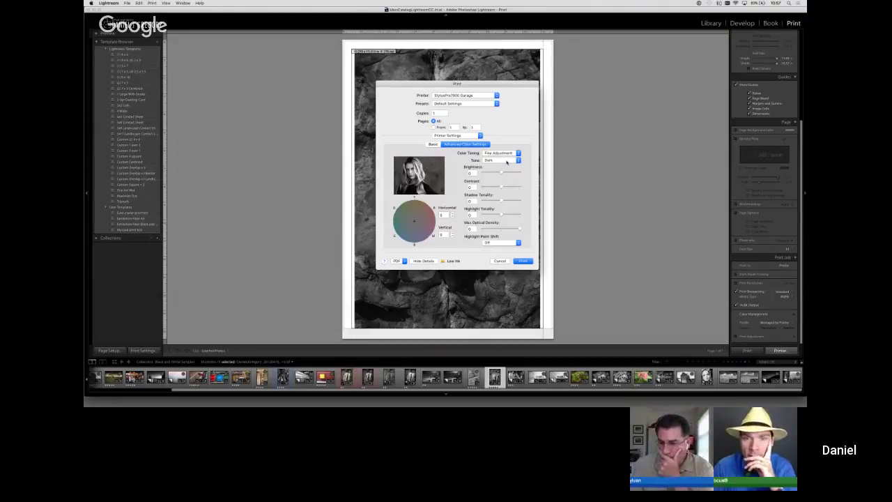
pyautogui.click(506, 161)
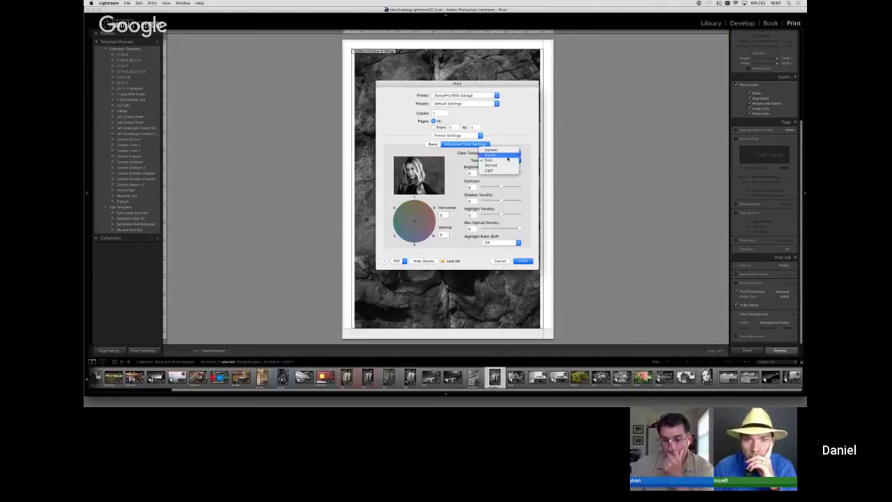
pyautogui.click(507, 155)
pyautogui.click(507, 161)
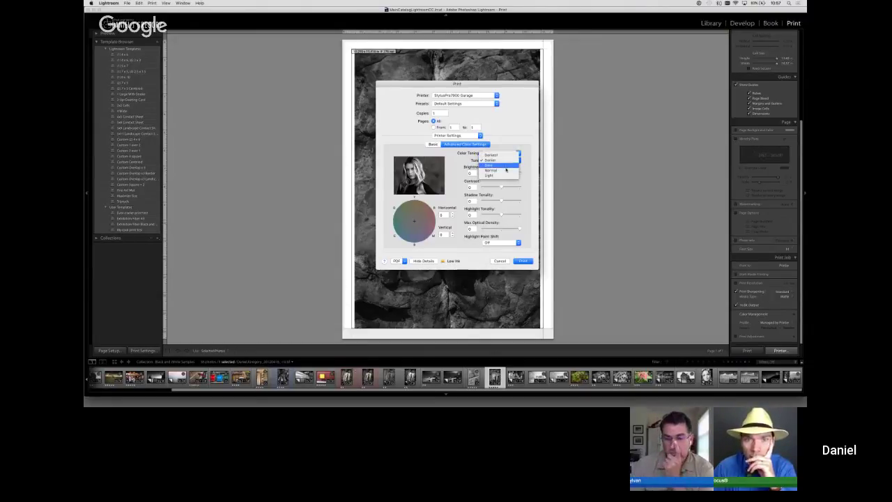
pyautogui.click(508, 172)
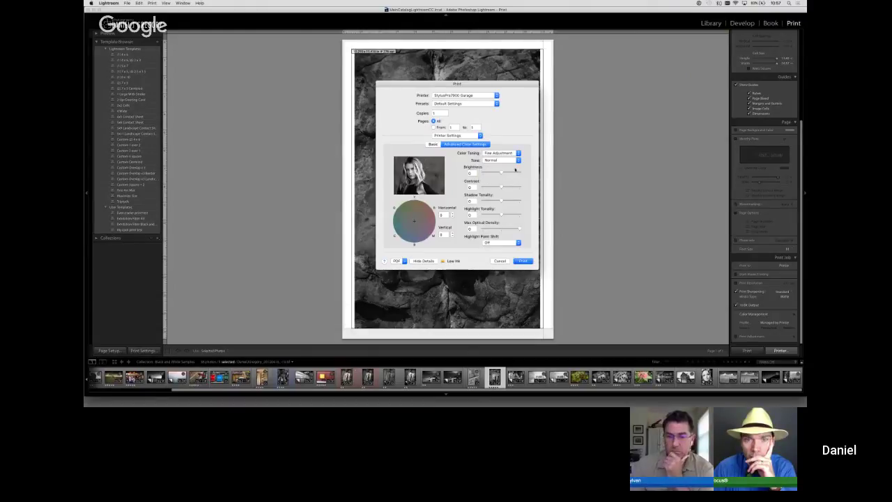
pyautogui.click(516, 162)
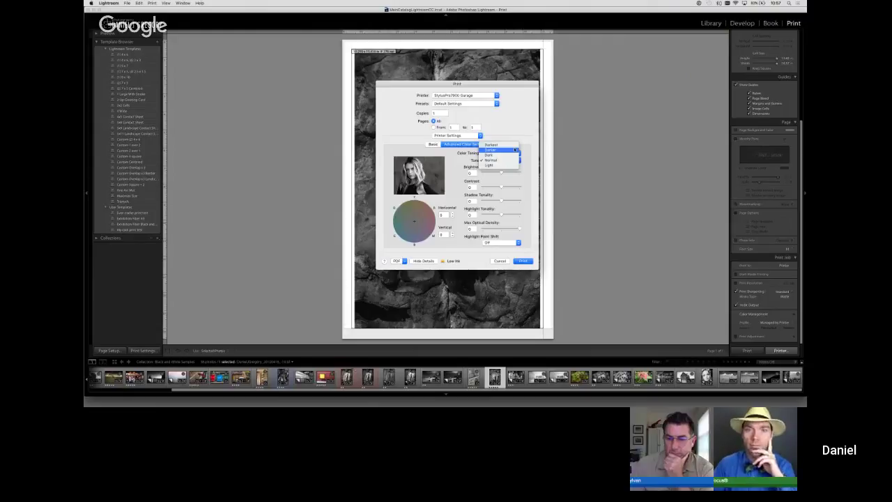
pyautogui.click(514, 155)
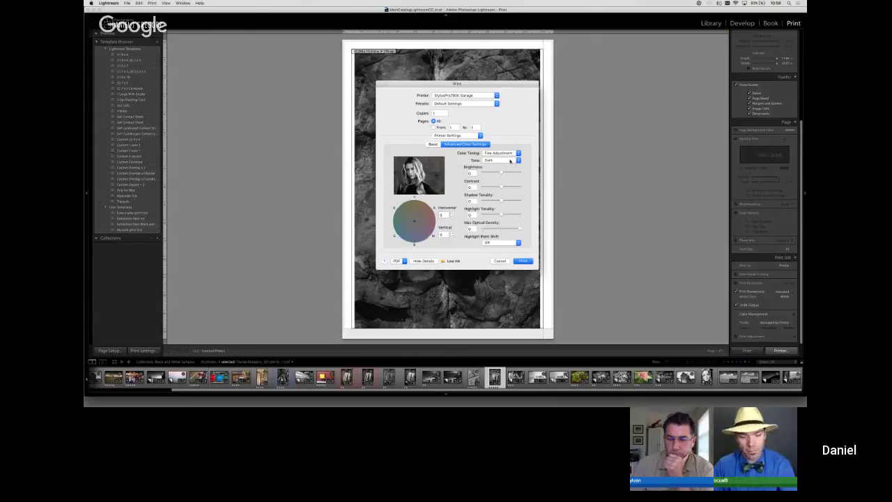
pyautogui.click(515, 161)
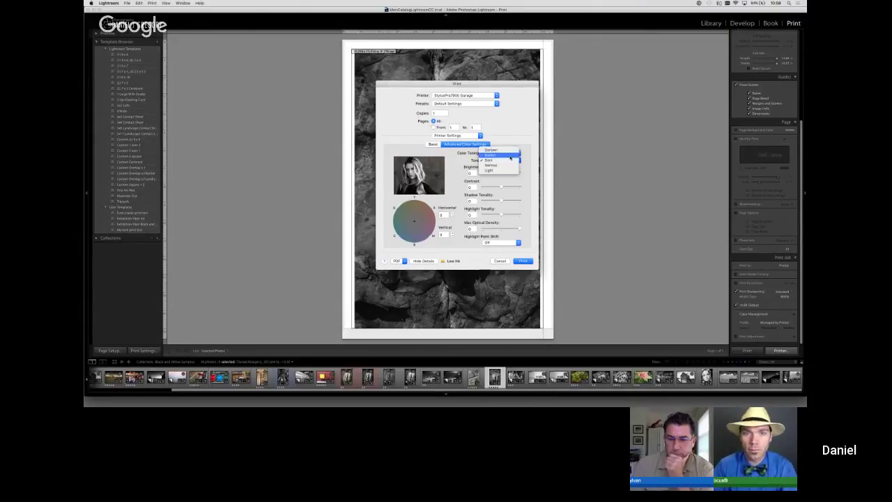
pyautogui.click(496, 155)
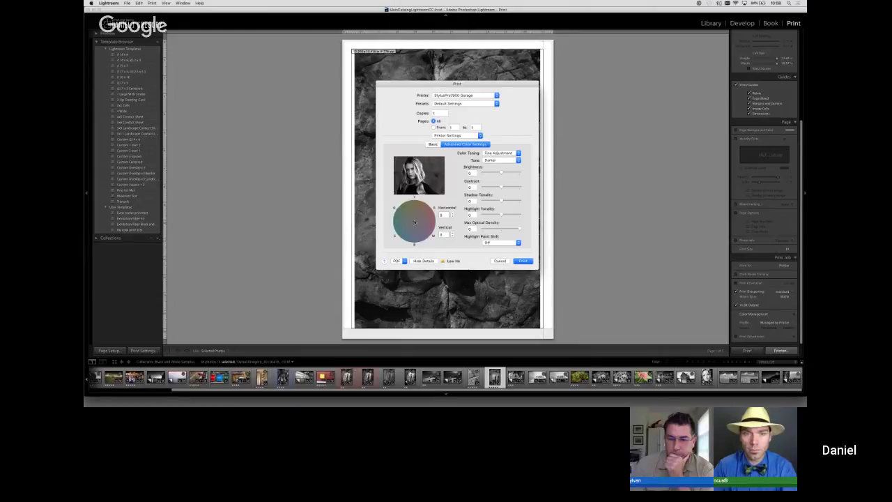
# Step: Try a warm tint on the color toning wheel and reset its horizontal and vertical values to 0
pyautogui.moveTo(434, 215); pyautogui.dragTo(414, 224)
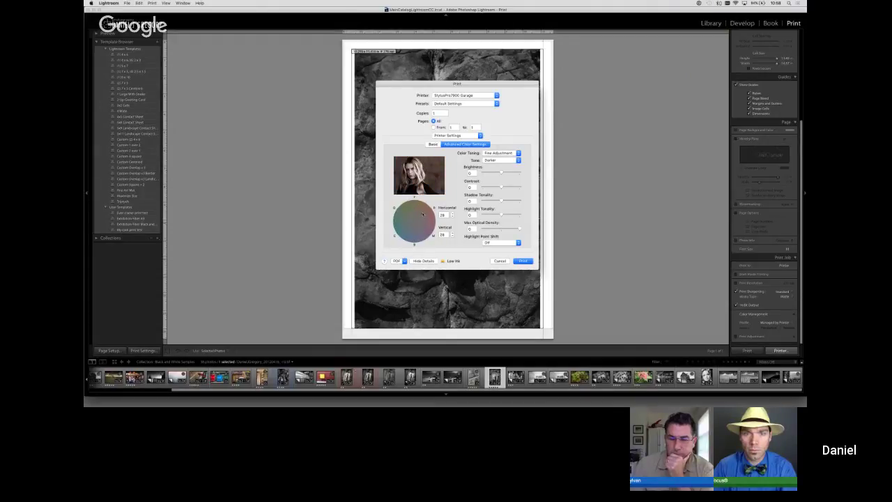
pyautogui.moveTo(417, 222); pyautogui.dragTo(415, 225)
pyautogui.moveTo(380, 205); pyautogui.dragTo(422, 214)
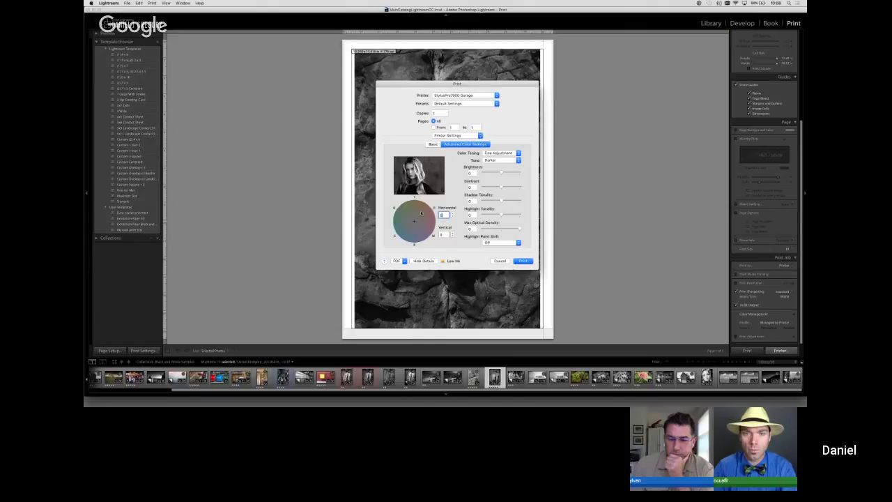
pyautogui.write('0')
pyautogui.press('Tab')
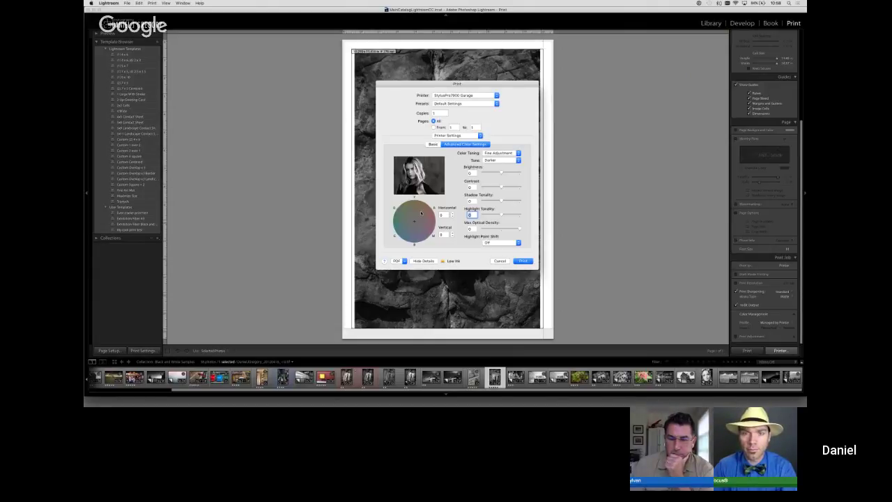
# Step: Set both the horizontal and vertical color toning values to 4 for a slight warm tint
pyautogui.click(440, 215)
pyautogui.press('Tab')
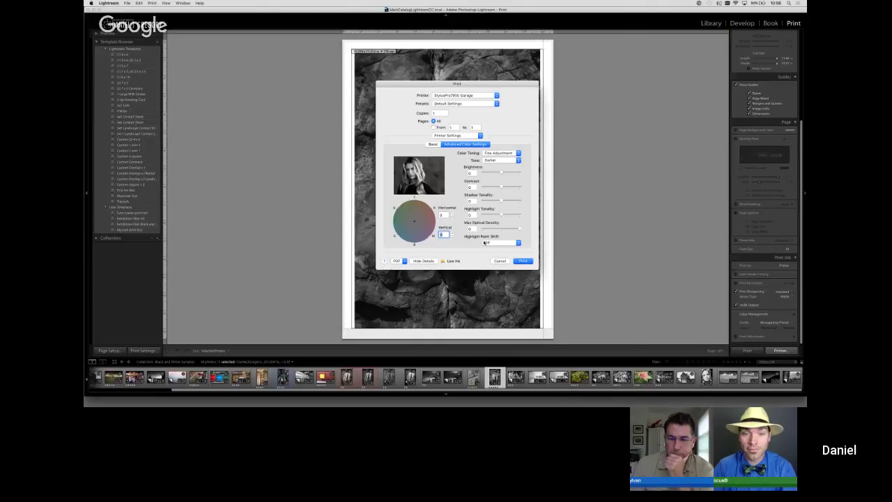
pyautogui.hotkey('shift', 'Tab')
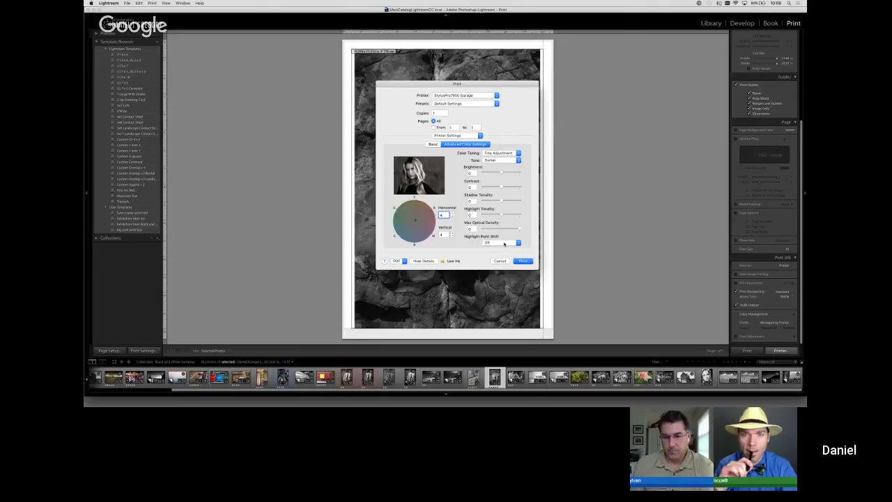
# Step: Cancel the print dialog after reviewing its basic settings, and switch to the Google Hangouts call in the browser
pyautogui.click(433, 145)
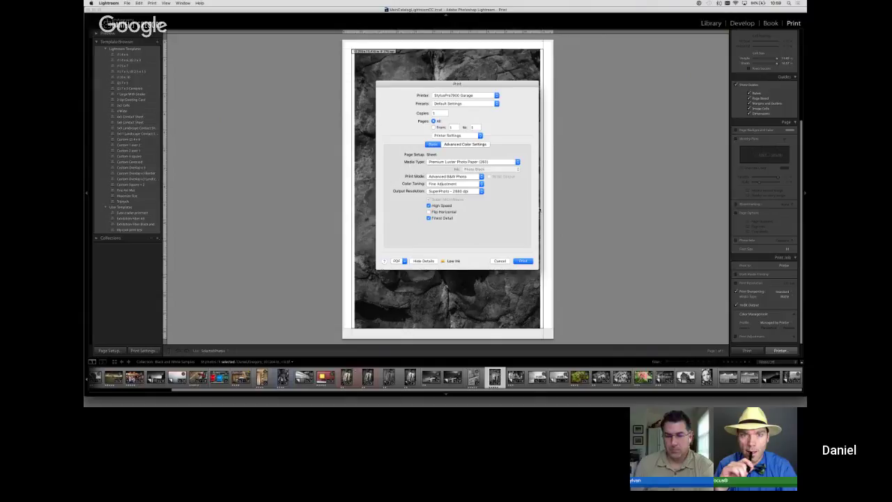
pyautogui.click(500, 261)
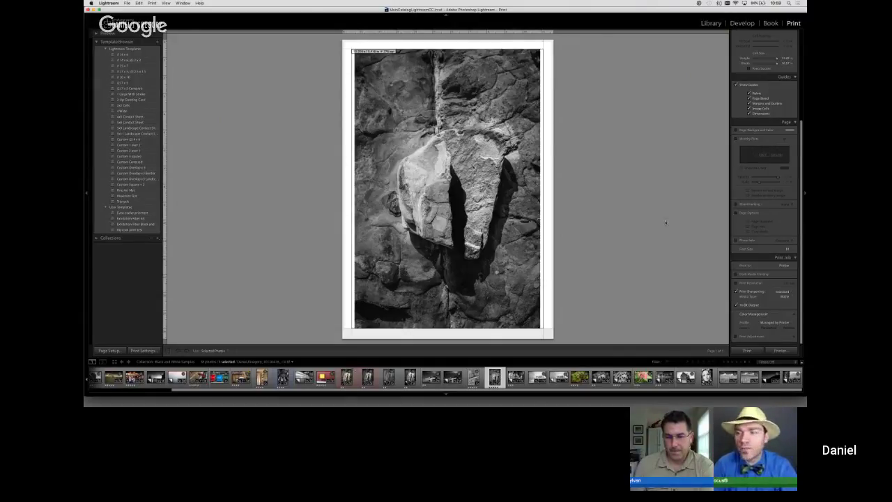
pyautogui.press('super+Tab')
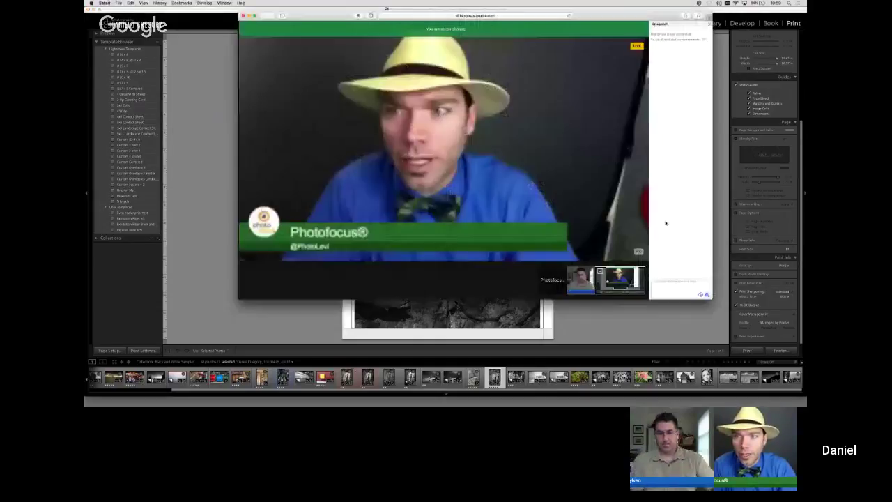
pyautogui.click(247, 43)
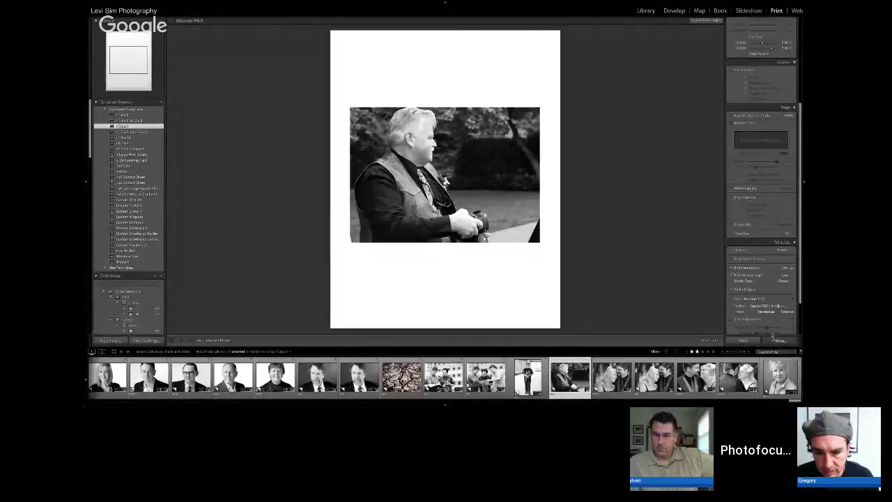
# Step: Open the print dialog for the Canon PRO-10 series printer and look at its Color Options
pyautogui.click(776, 338)
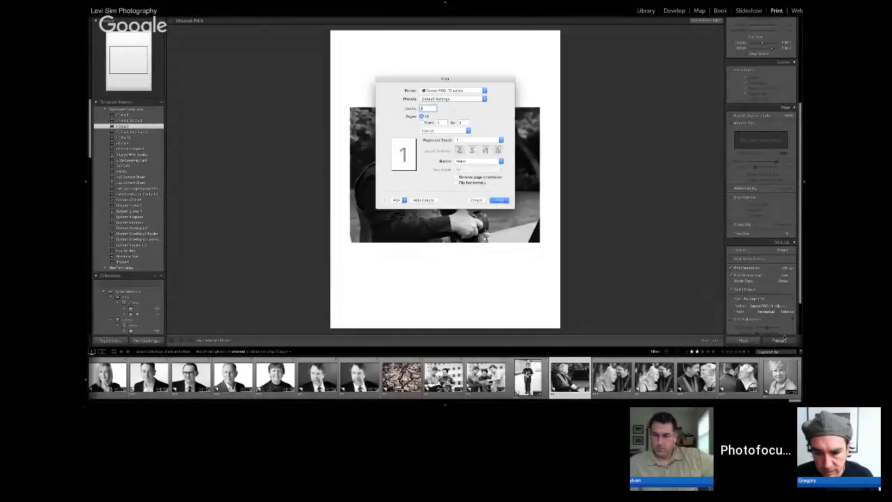
pyautogui.click(463, 131)
pyautogui.click(467, 131)
pyautogui.click(458, 132)
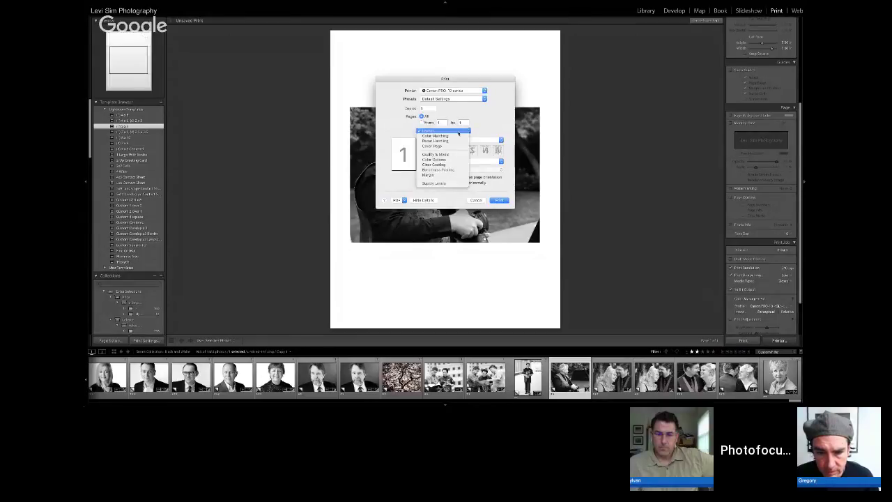
pyautogui.click(450, 162)
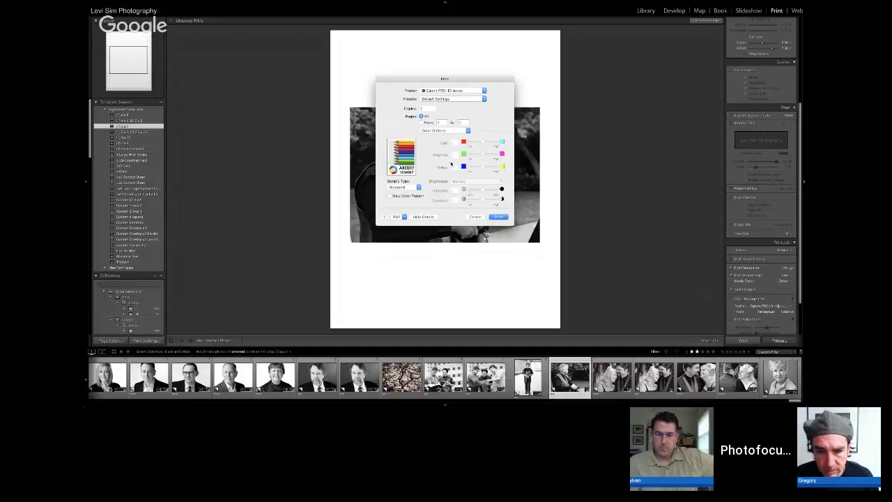
# Step: Enable Black and White Photo Print and set the print quality to High in the Quality & Media settings
pyautogui.click(446, 132)
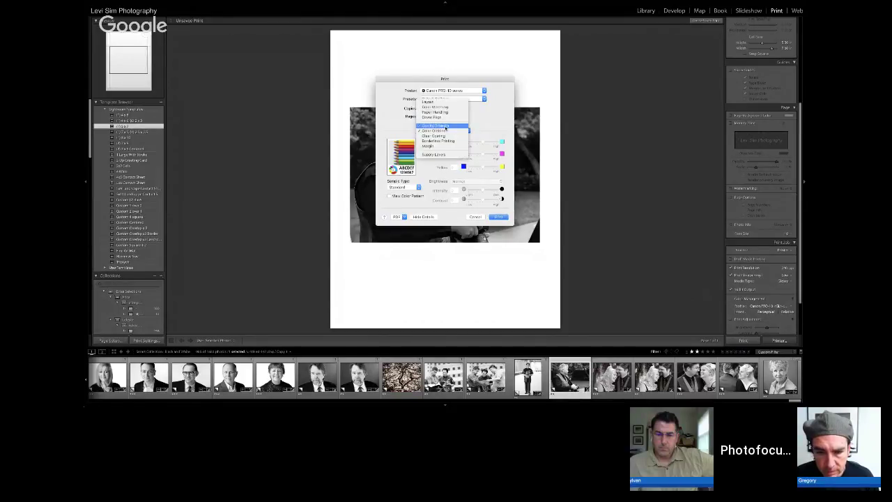
pyautogui.click(447, 131)
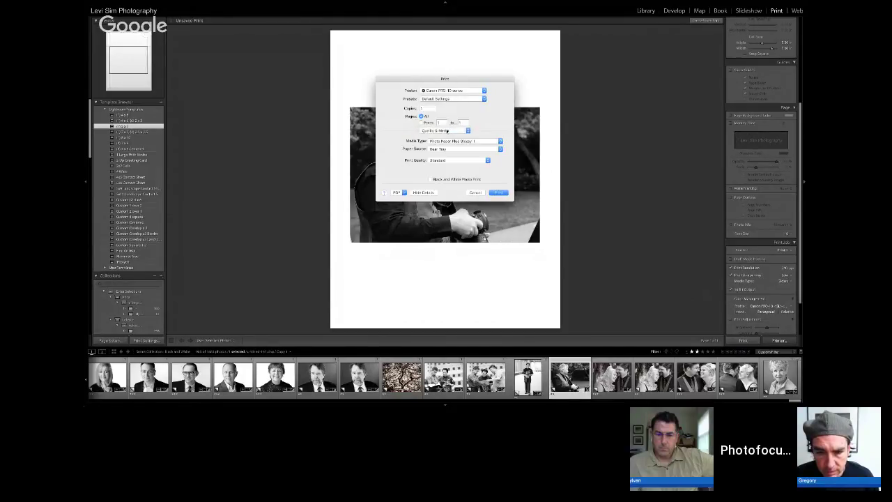
pyautogui.click(431, 179)
pyautogui.click(448, 160)
pyautogui.click(447, 157)
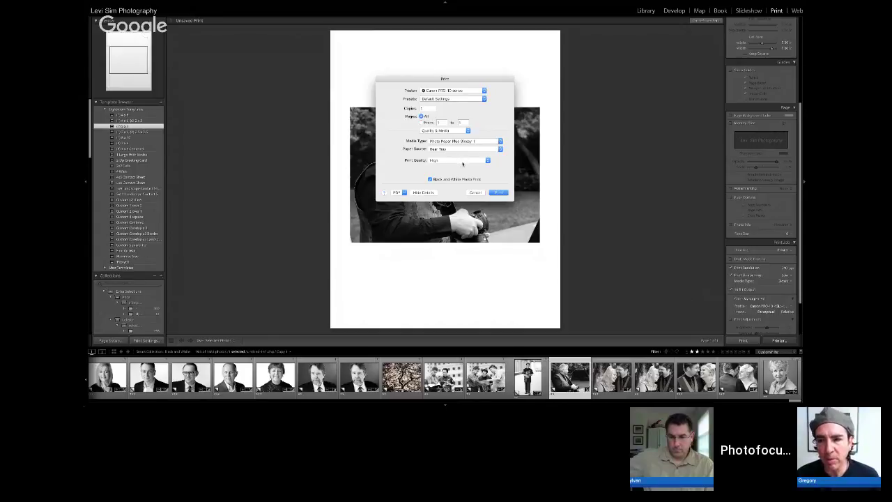
# Step: Examine the black and white tone controls in the printer's Color Options
pyautogui.click(449, 131)
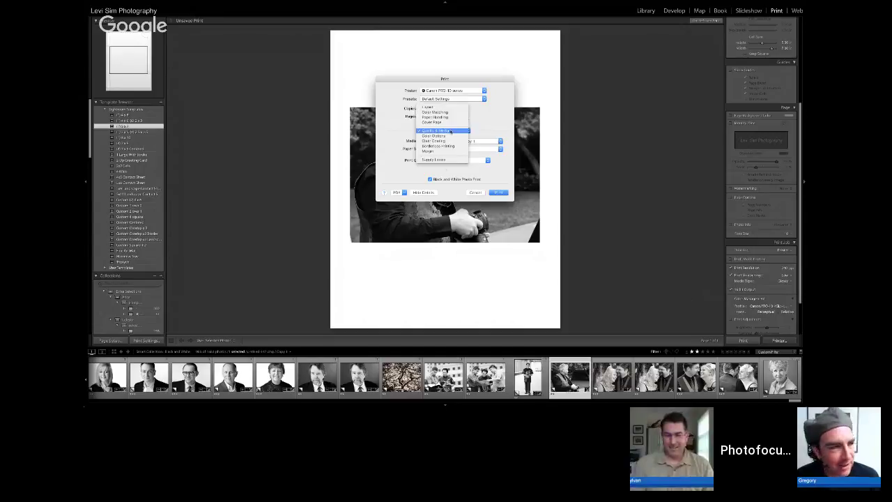
pyautogui.click(450, 137)
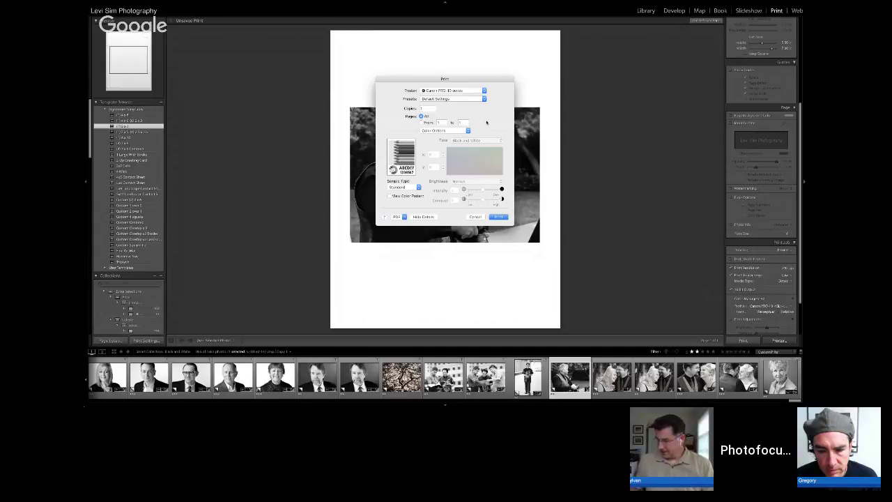
pyautogui.moveTo(477, 79); pyautogui.dragTo(479, 83)
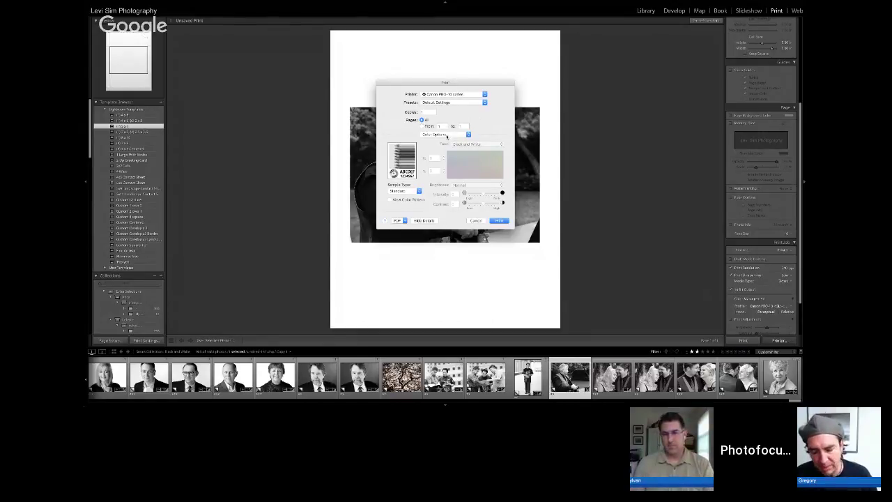
# Step: Review the Quality & Media settings again, cancel the print dialog and switch to Google Chrome
pyautogui.click(447, 135)
pyautogui.click(447, 135)
pyautogui.click(447, 135)
pyautogui.click(437, 130)
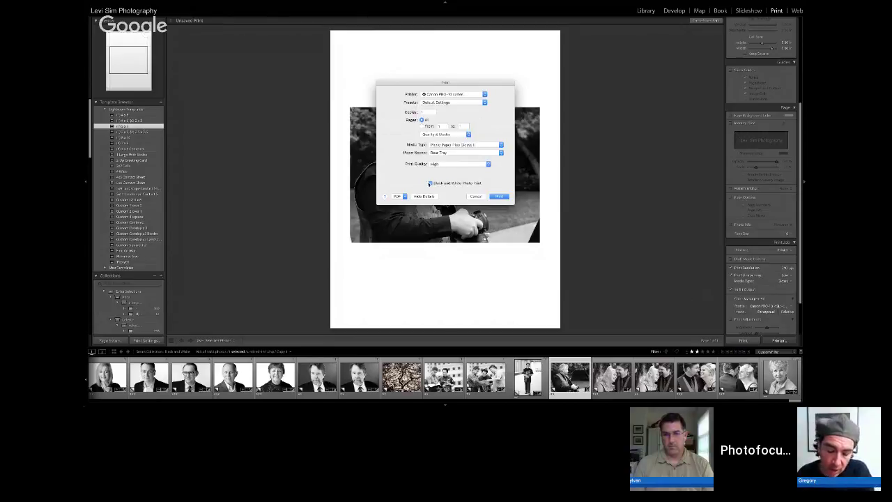
pyautogui.click(480, 197)
pyautogui.press('super+Tab')
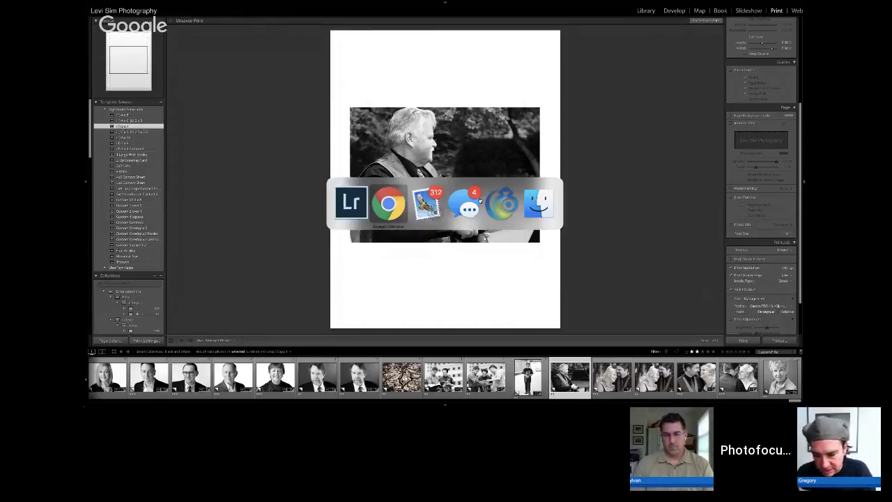